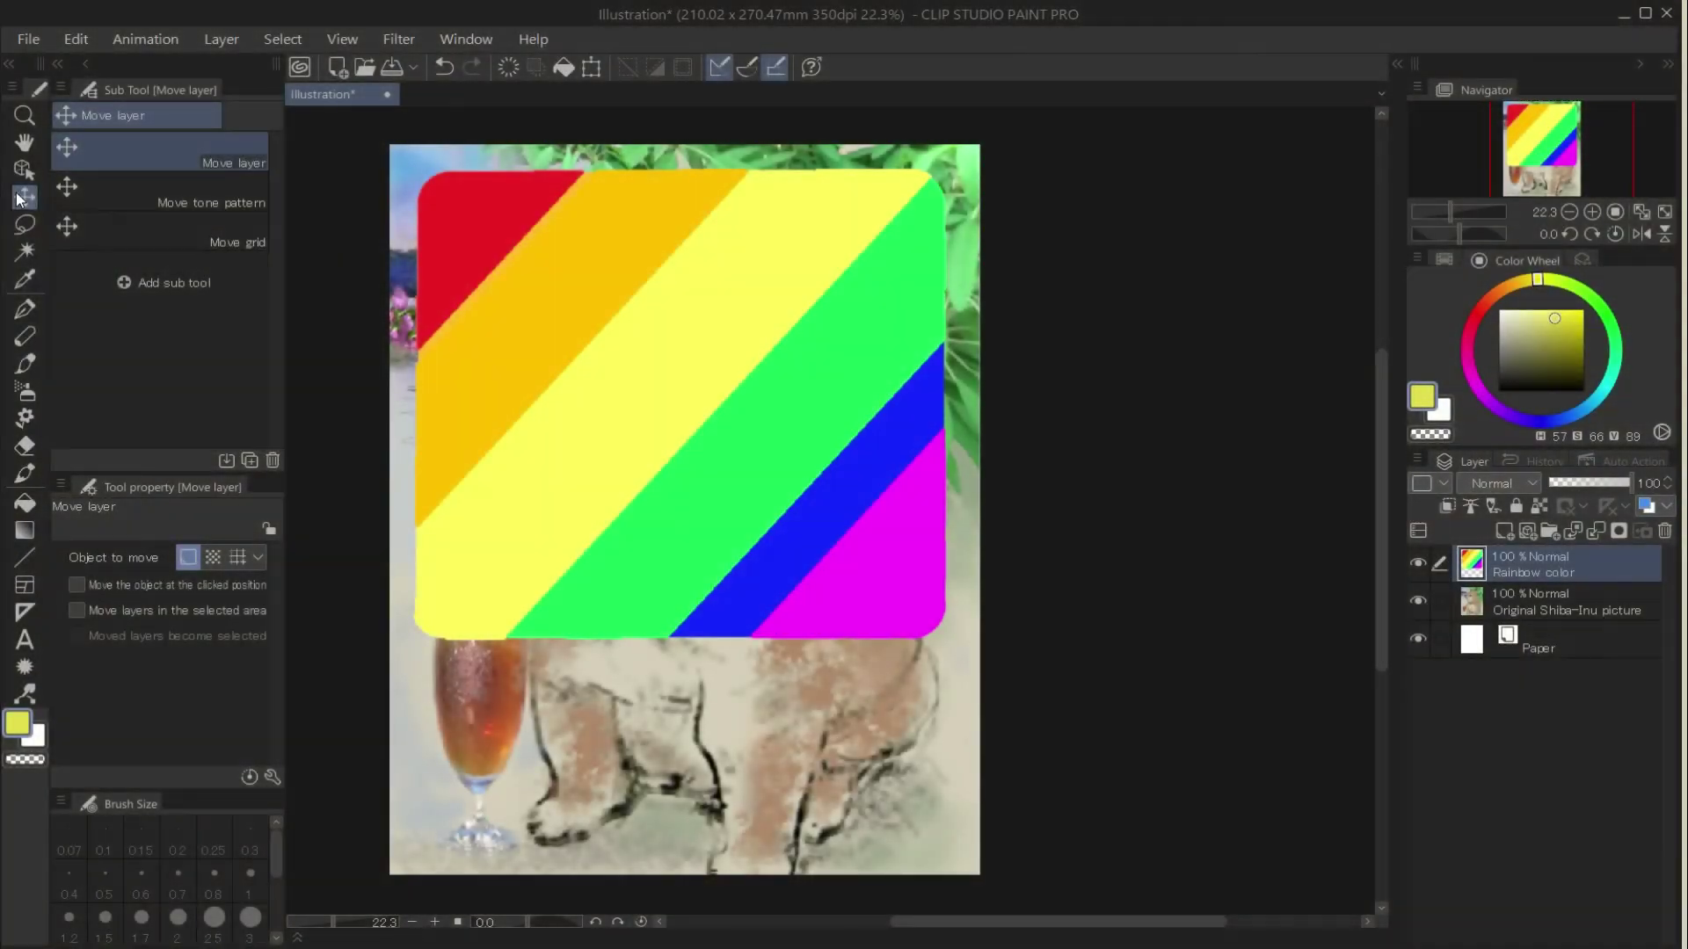
Set the Rainbow color layer's blending mode to Multiply and reposition it over the dog's body
mouse_move(498, 312)
mouse_down()
mouse_move(538, 308)
mouse_move(546, 689)
mouse_move(422, 380)
mouse_move(598, 292)
mouse_move(522, 314)
mouse_up()
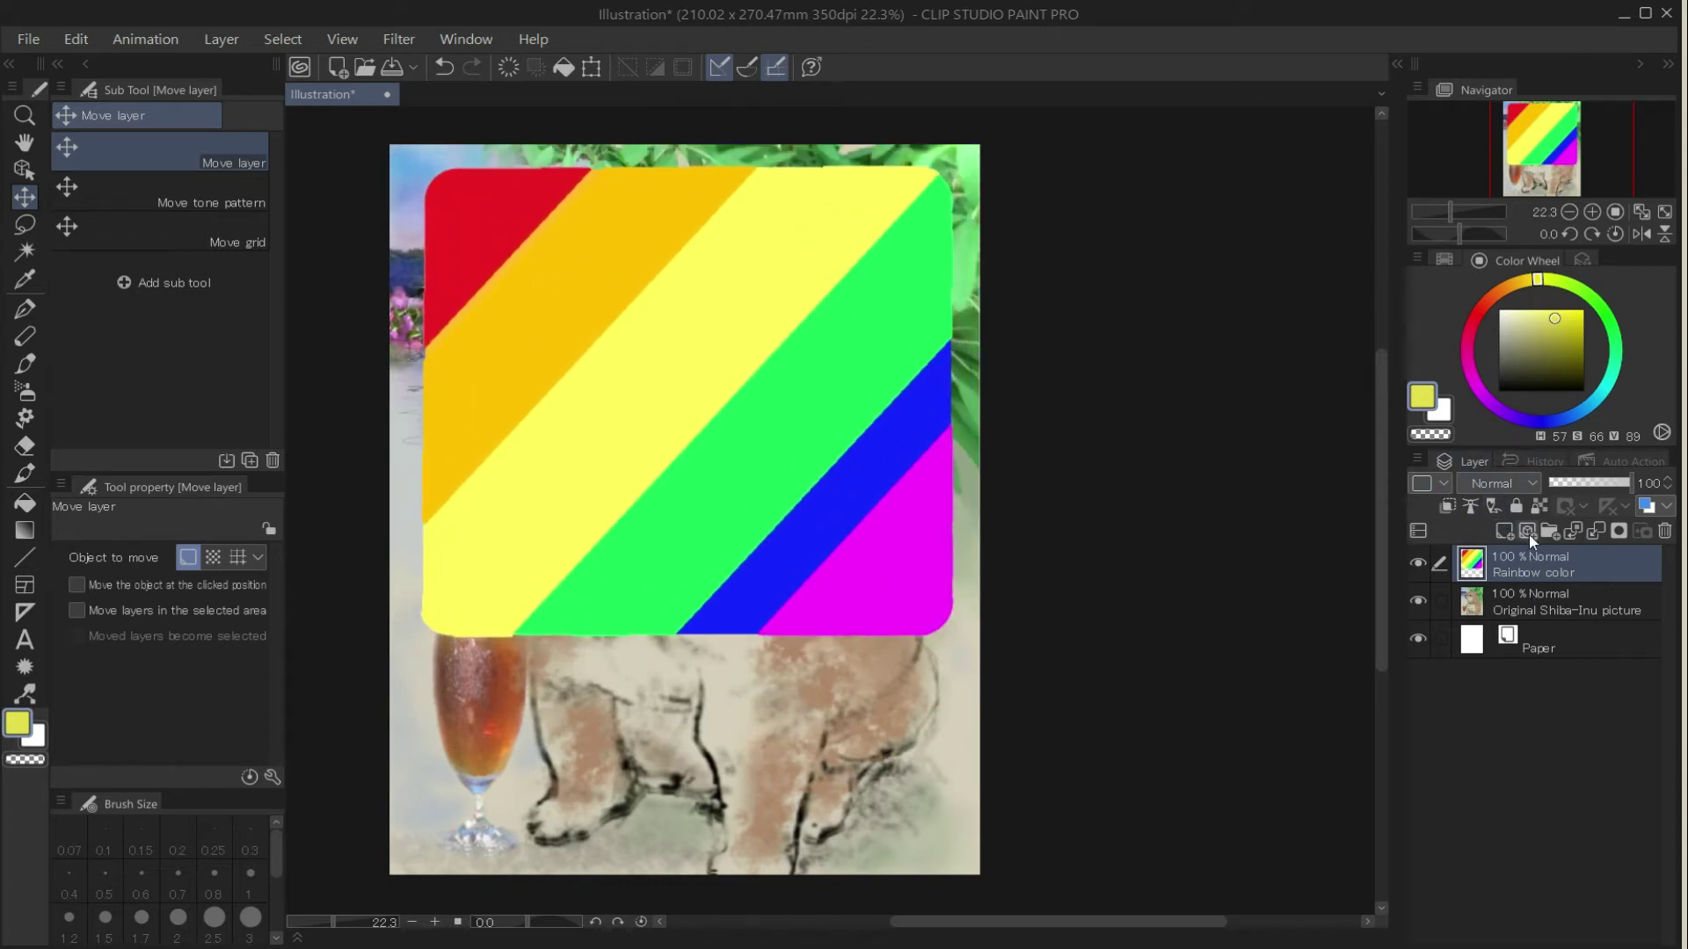
click(1534, 488)
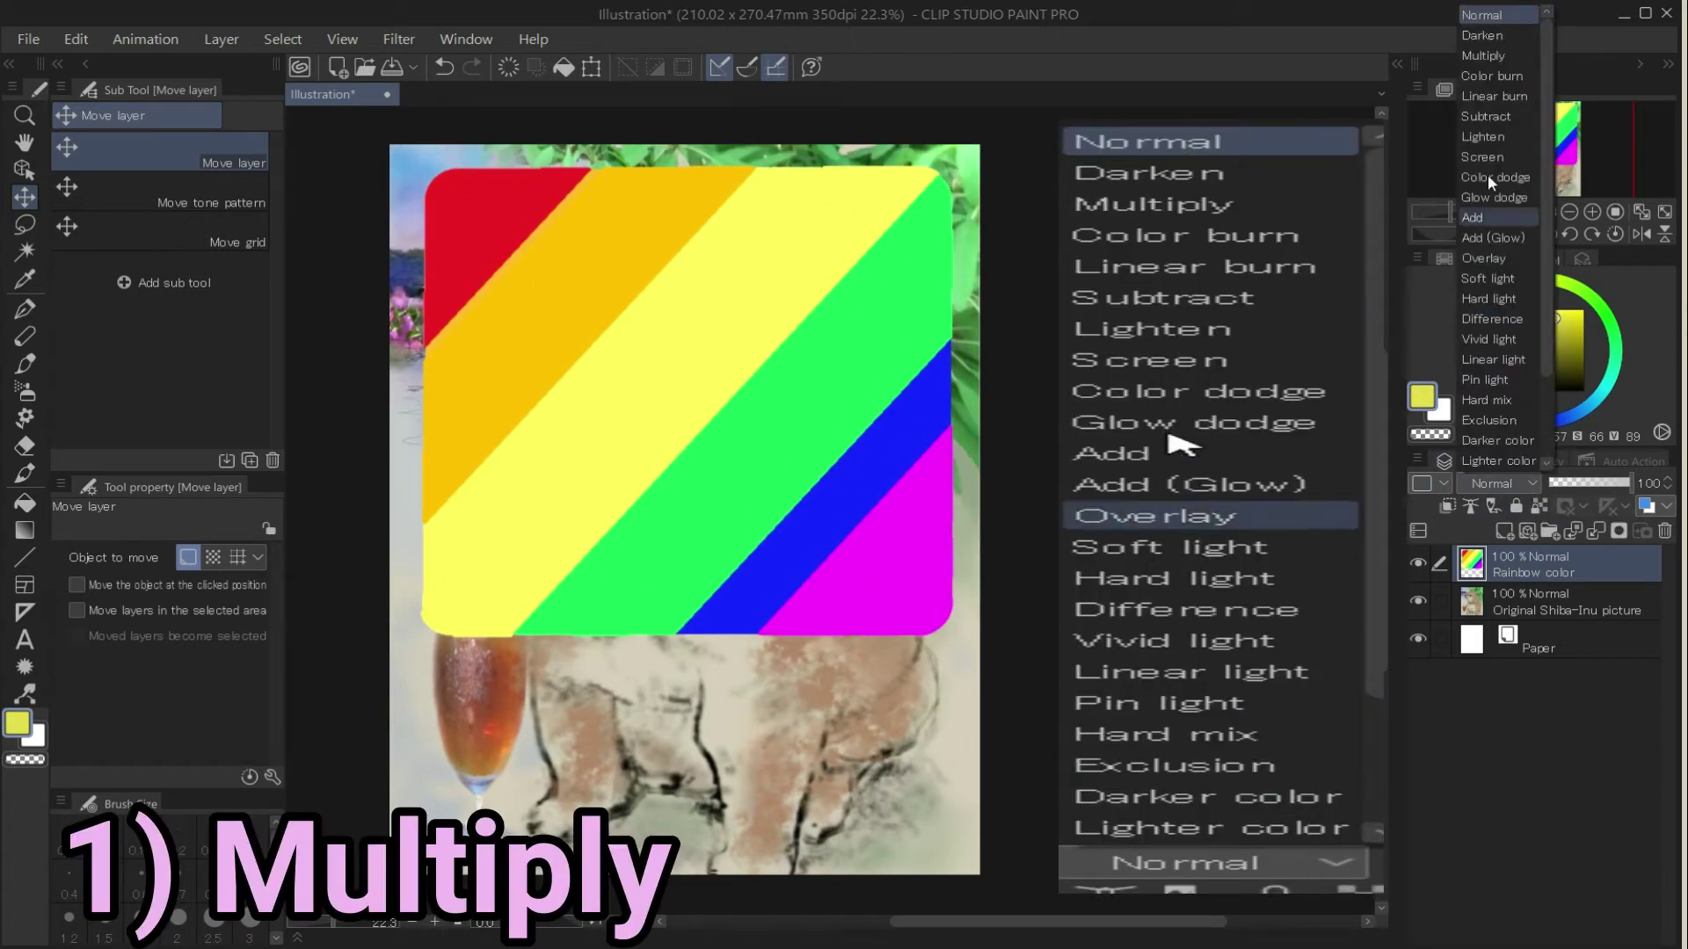
click(1490, 57)
drag(788, 517, 778, 683)
Set the Rainbow color layer to Screen, lower its opacity to 37% and shift it over the dog
click(1530, 485)
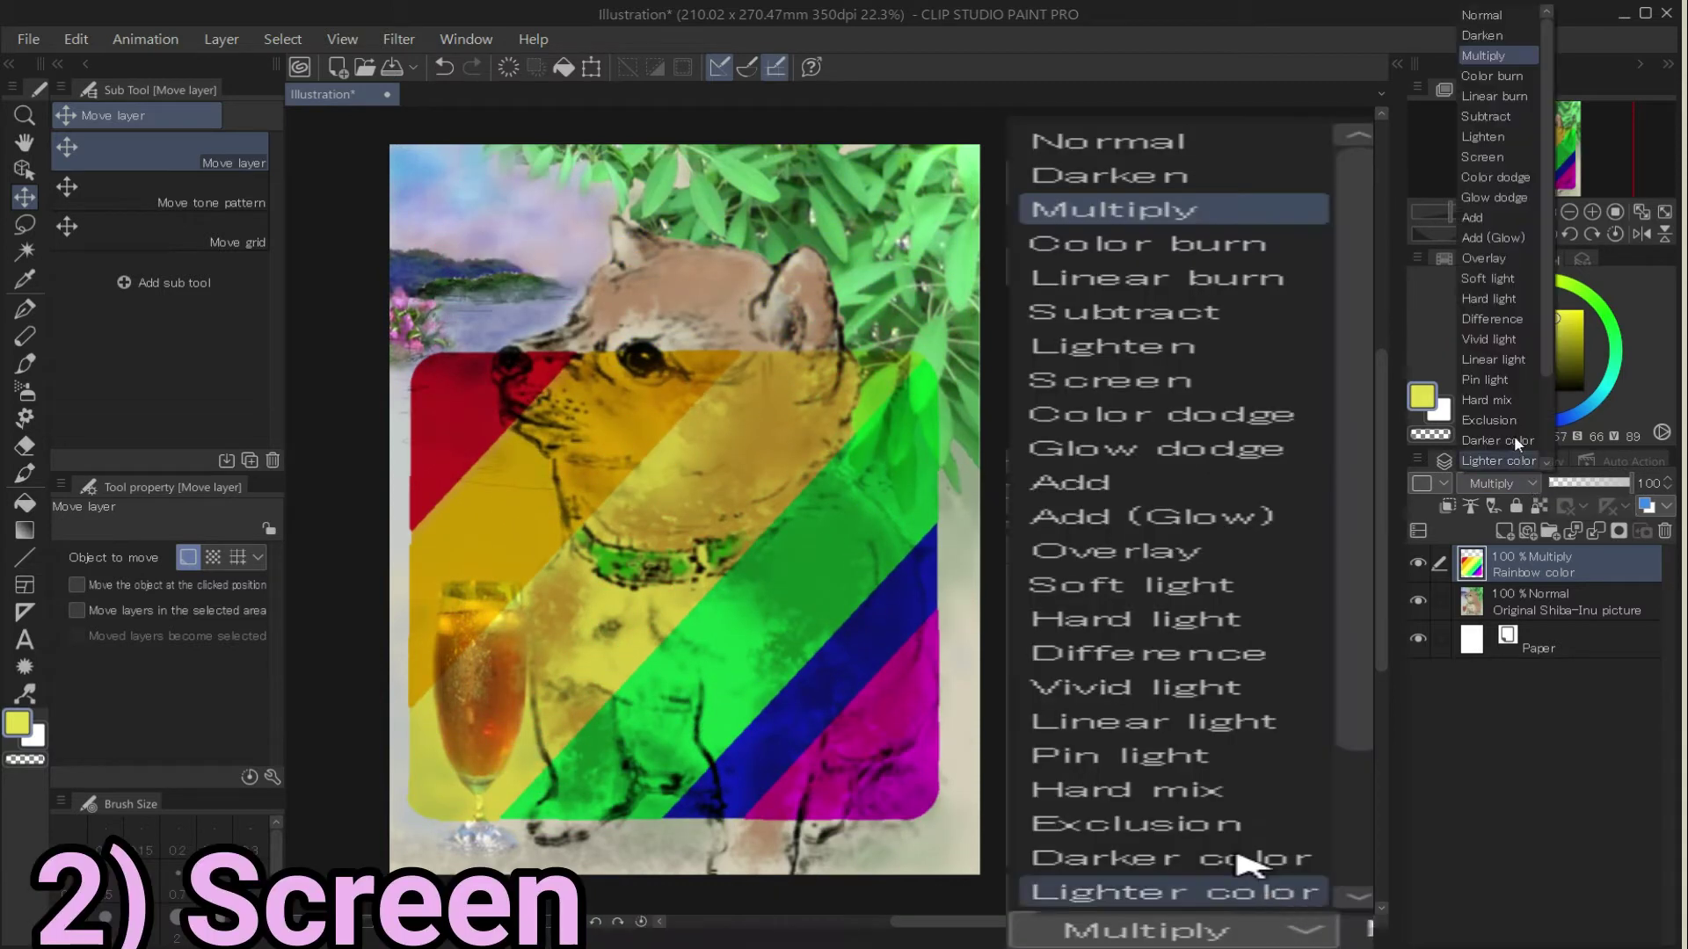
click(1481, 158)
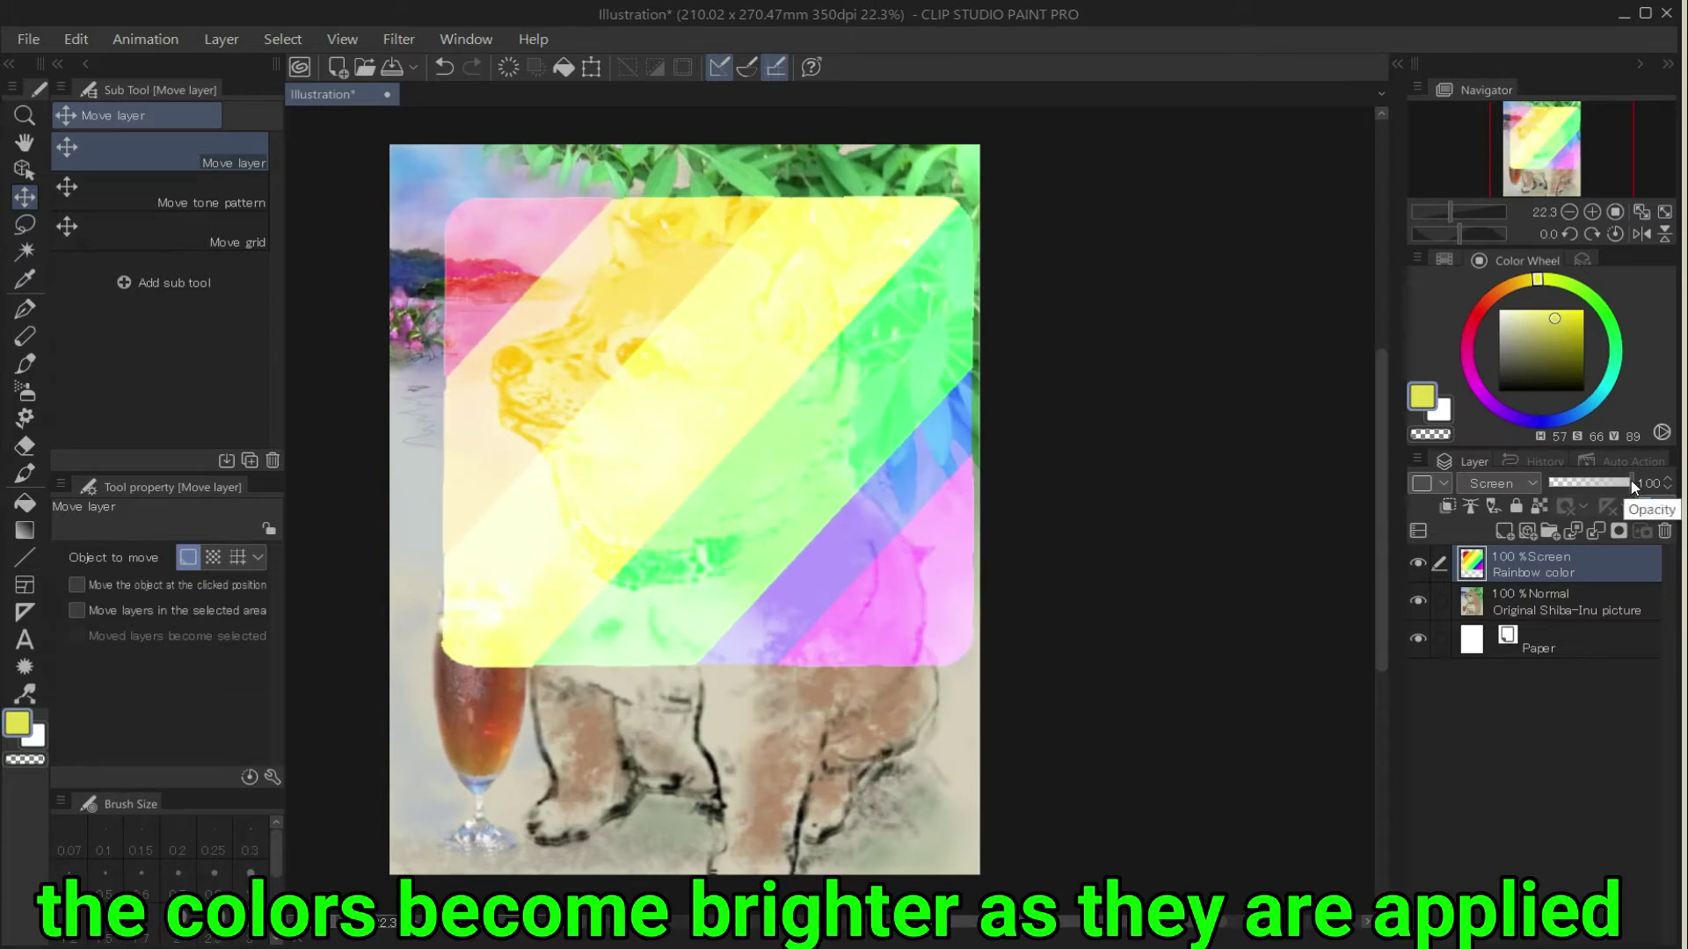
drag(1632, 484, 1580, 484)
mouse_move(753, 446)
mouse_down()
mouse_move(1073, 439)
mouse_move(1007, 431)
mouse_move(817, 492)
mouse_move(844, 457)
mouse_move(1035, 596)
mouse_move(785, 532)
mouse_move(730, 468)
mouse_up()
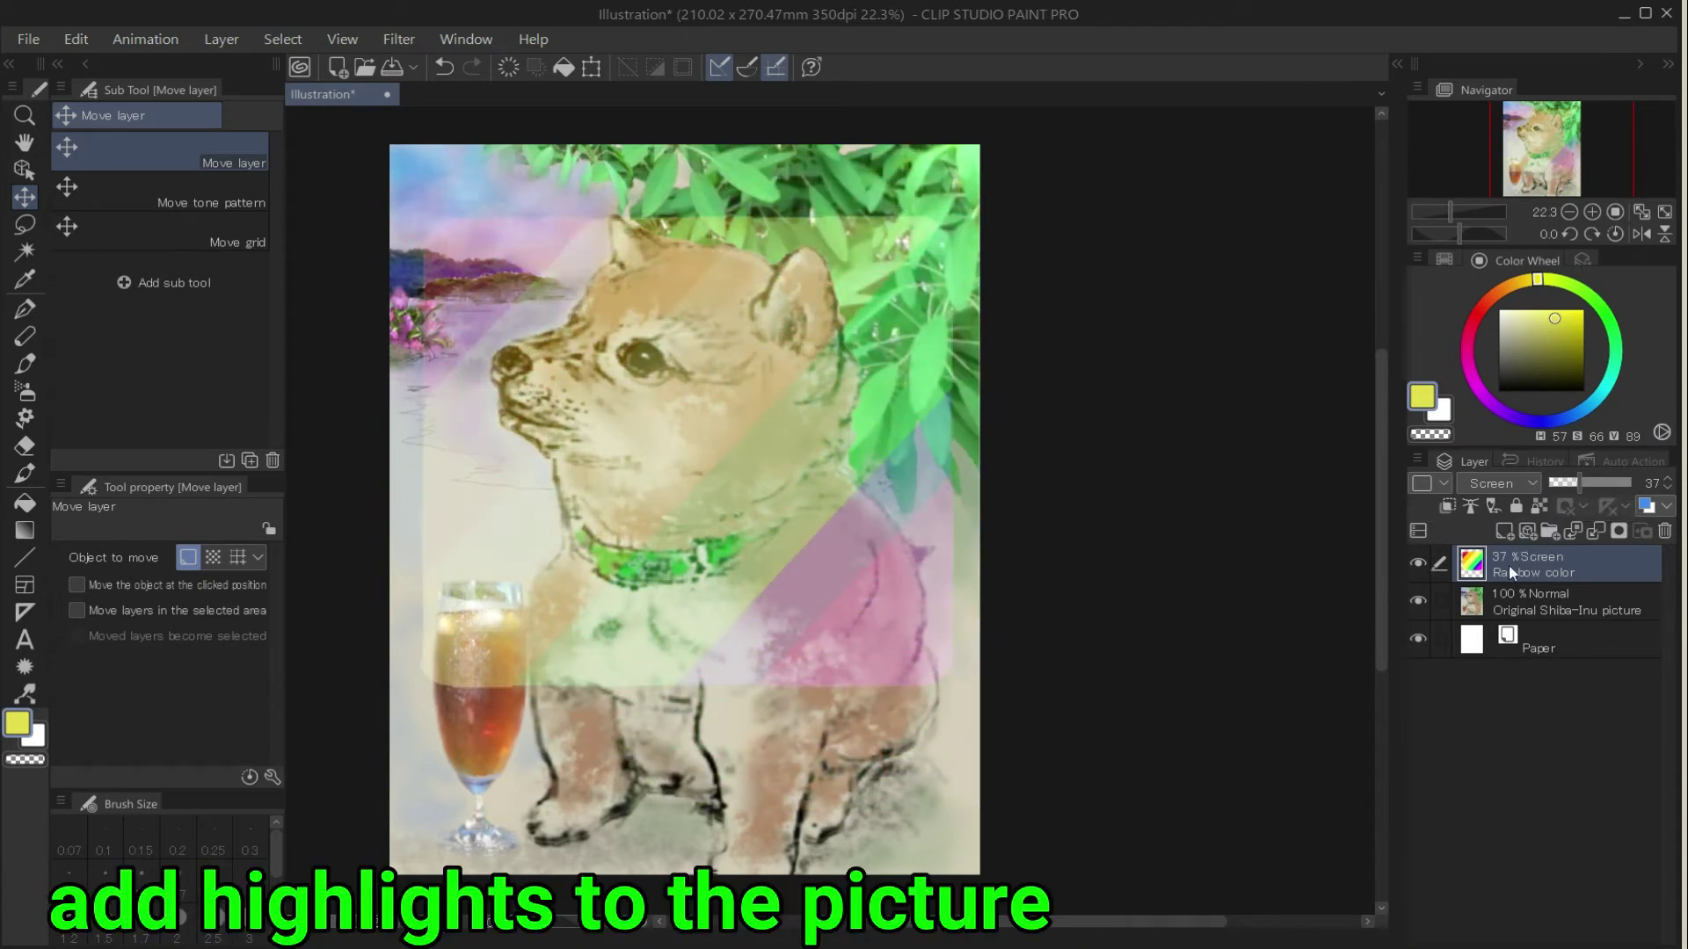
Set the Rainbow color layer's blending mode to Overlay and move it down over the dog's face and body
click(1494, 483)
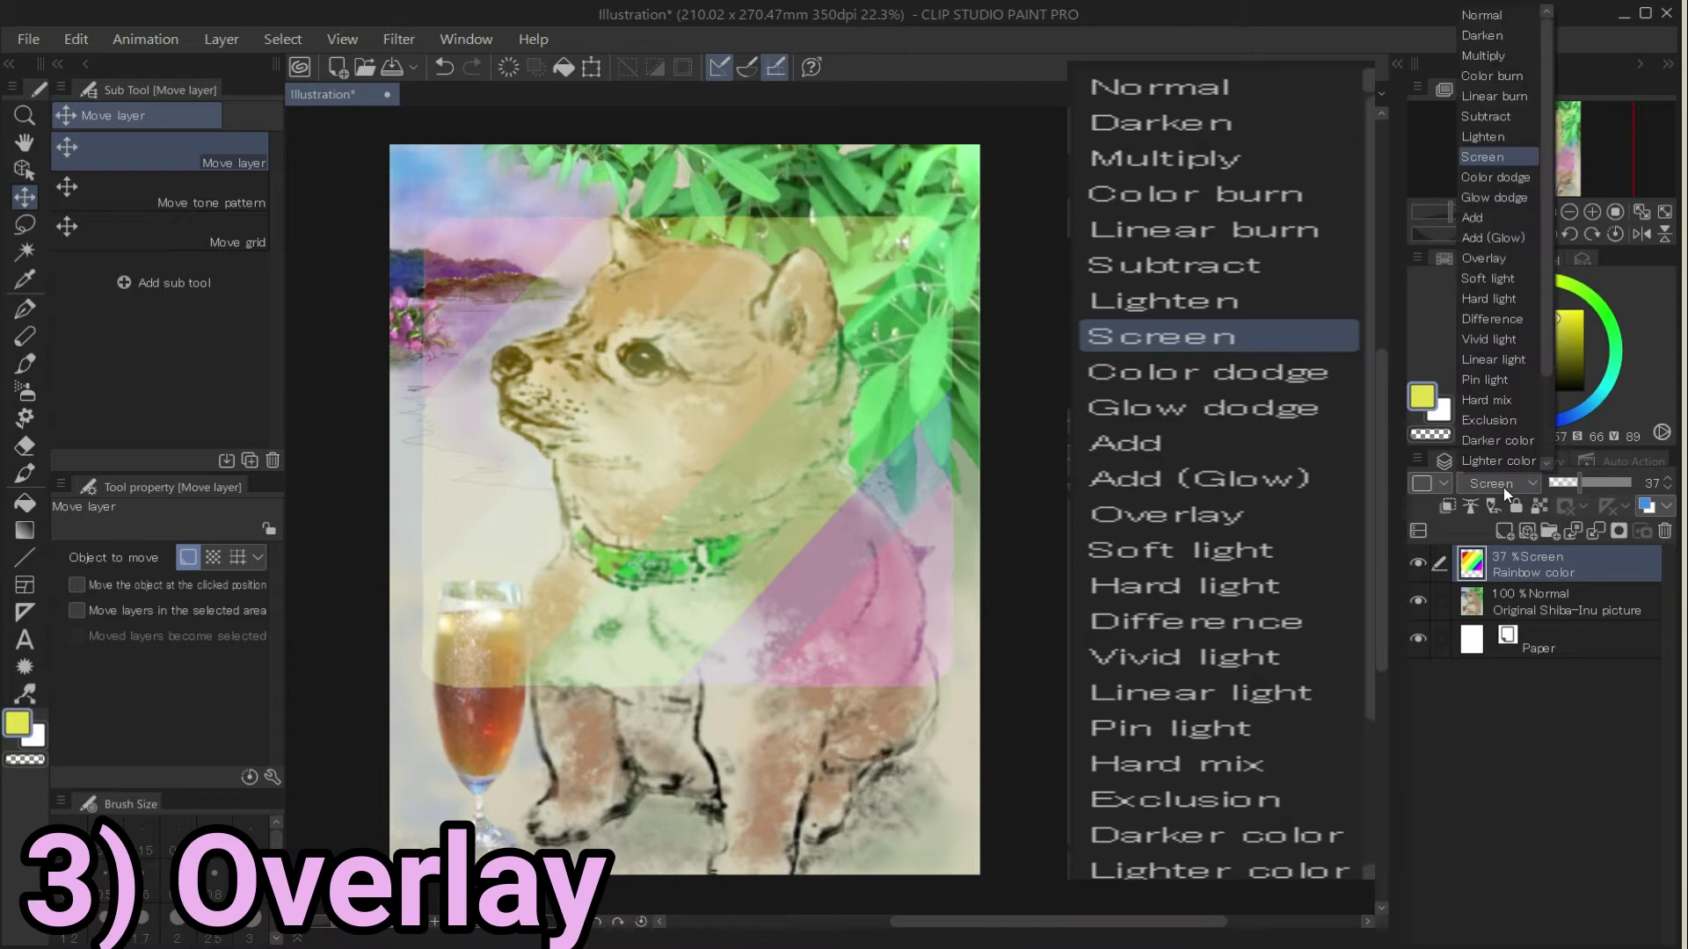
click(1484, 258)
drag(802, 516, 1061, 613)
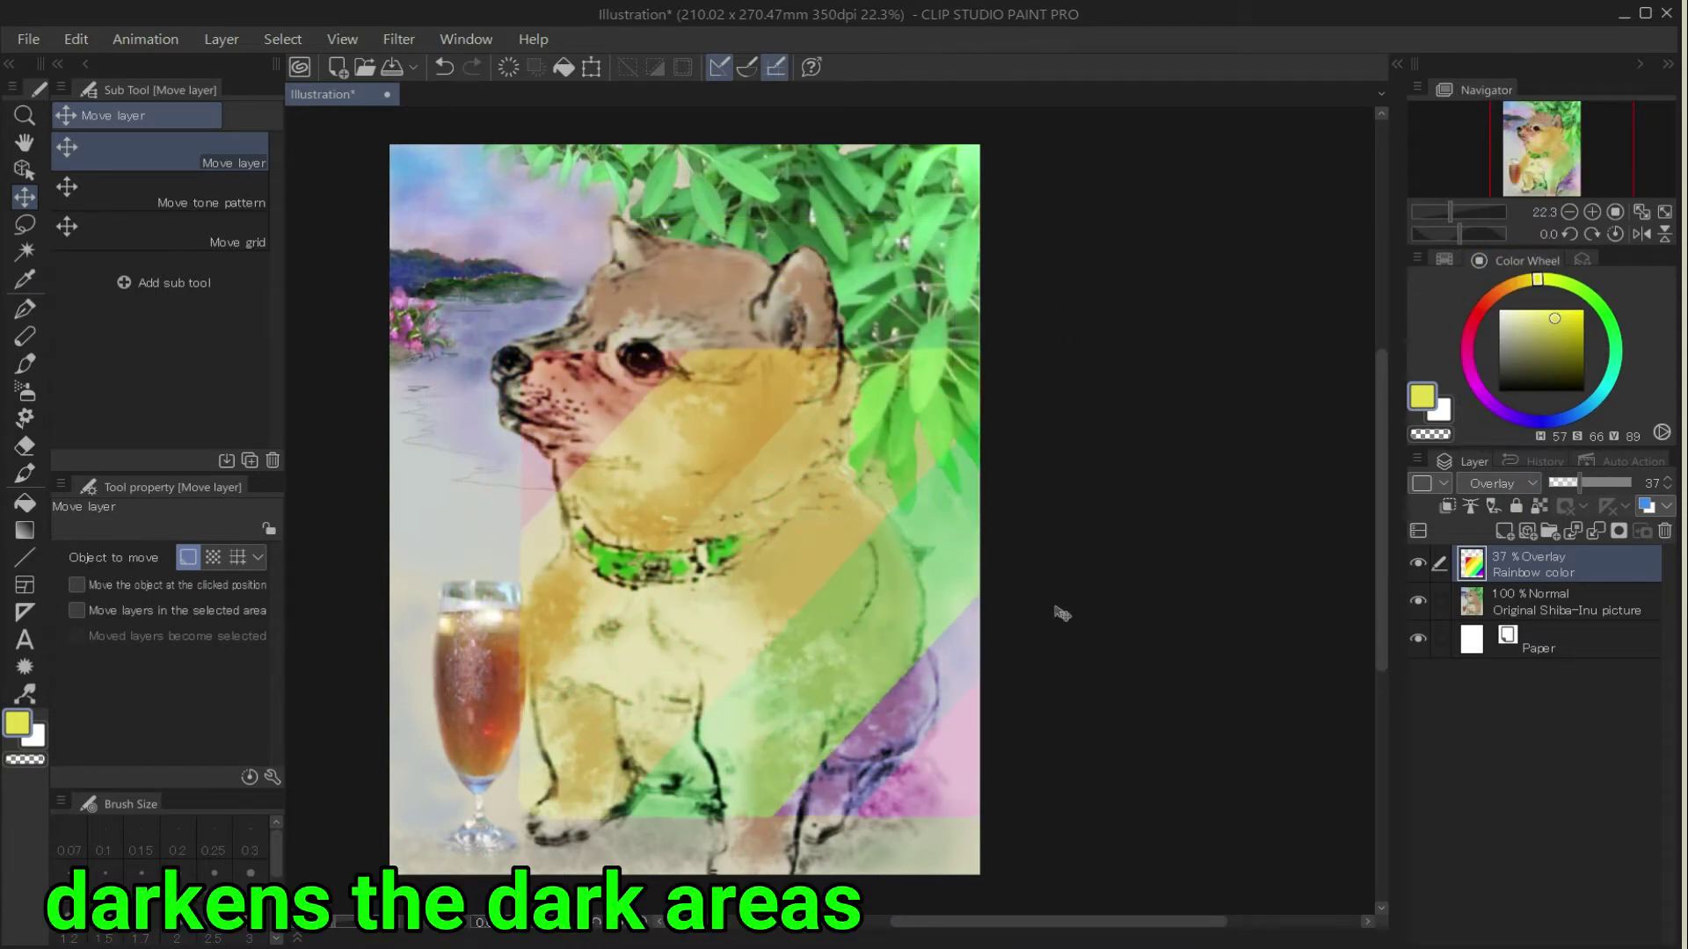
Raise the Overlay rainbow layer's opacity past 49% and reposition it over the dog picture
click(1600, 488)
drag(1576, 487, 1589, 486)
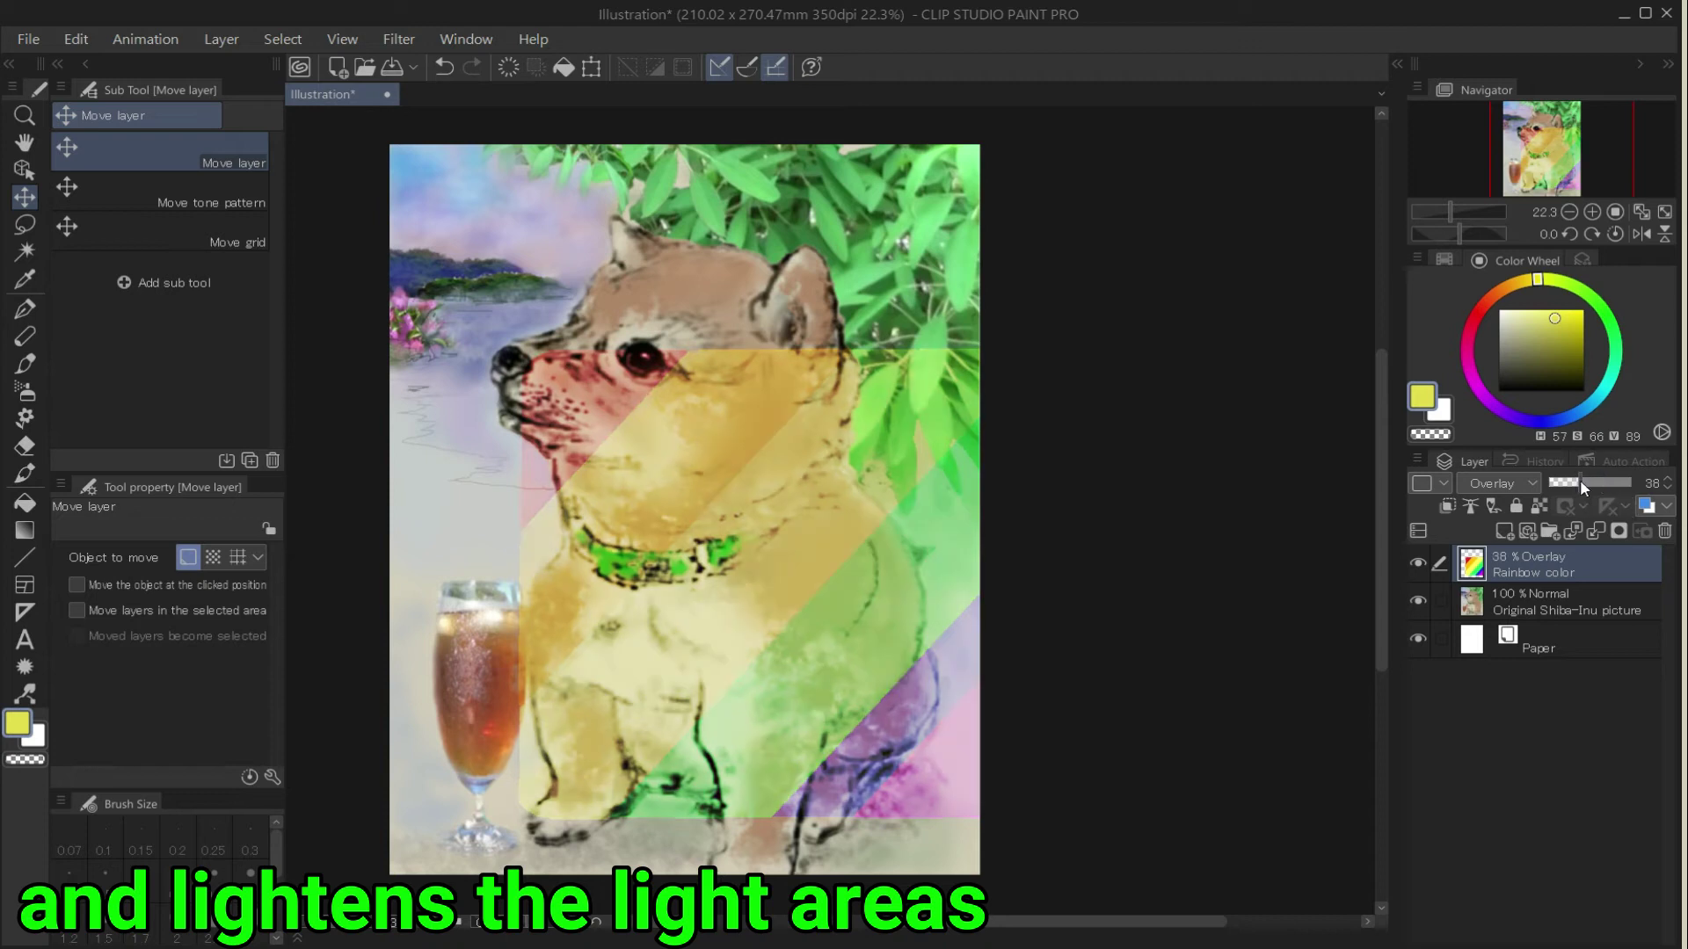
drag(708, 639, 701, 718)
click(1581, 490)
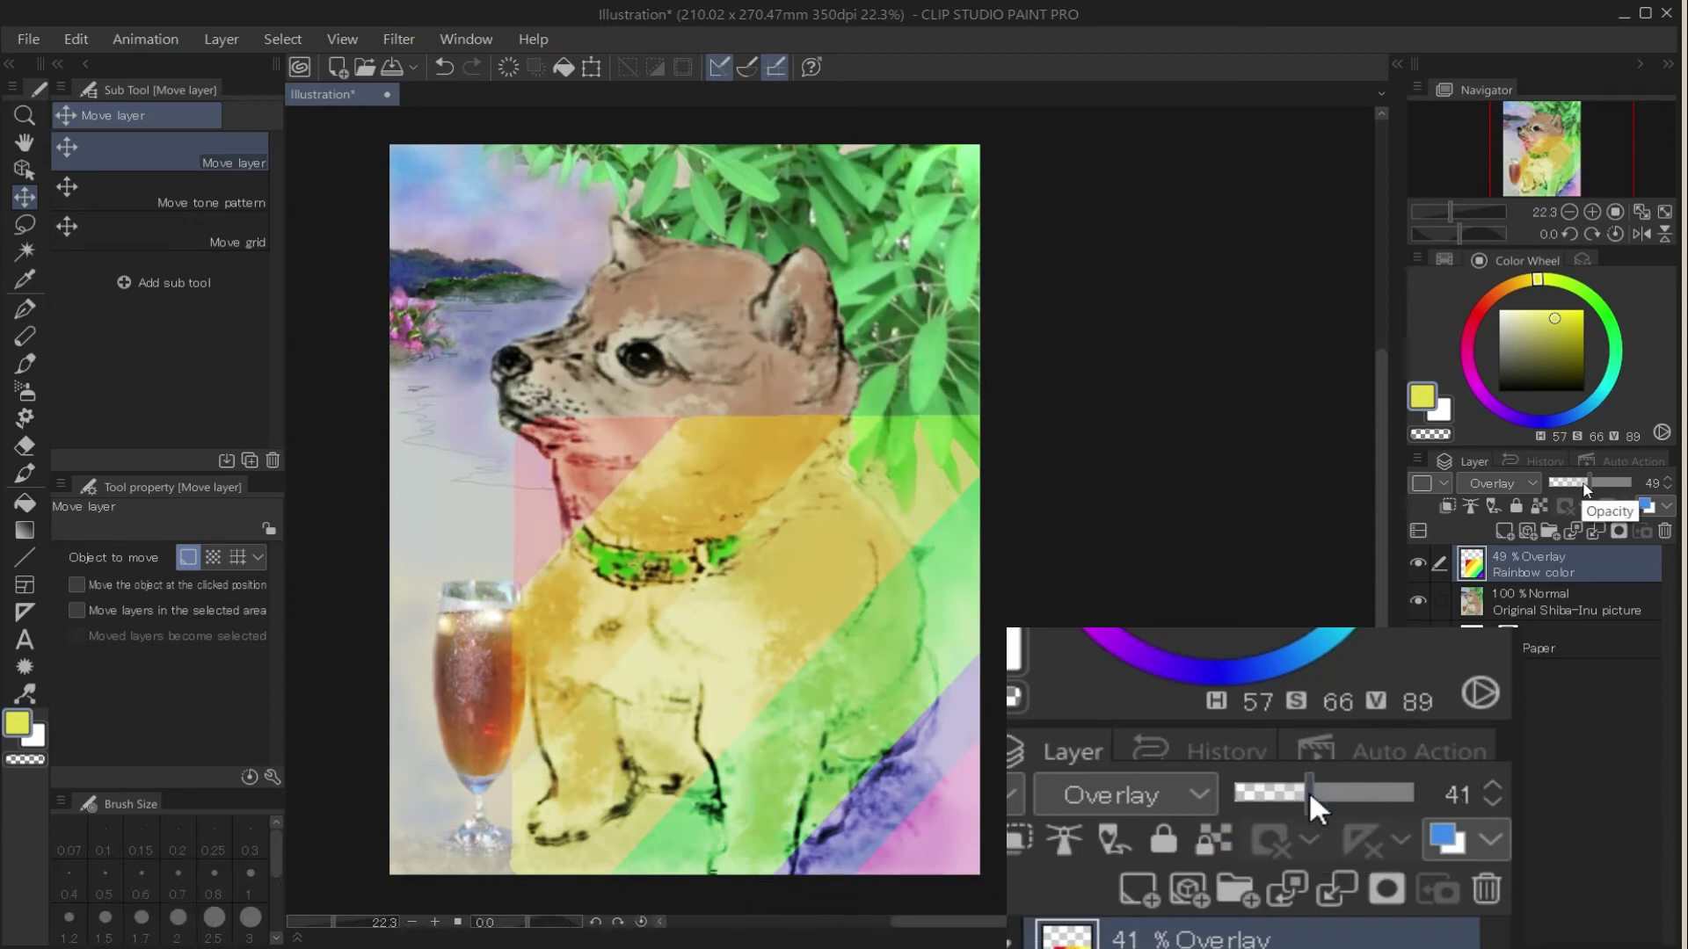
drag(1592, 489, 1604, 489)
drag(778, 609, 626, 402)
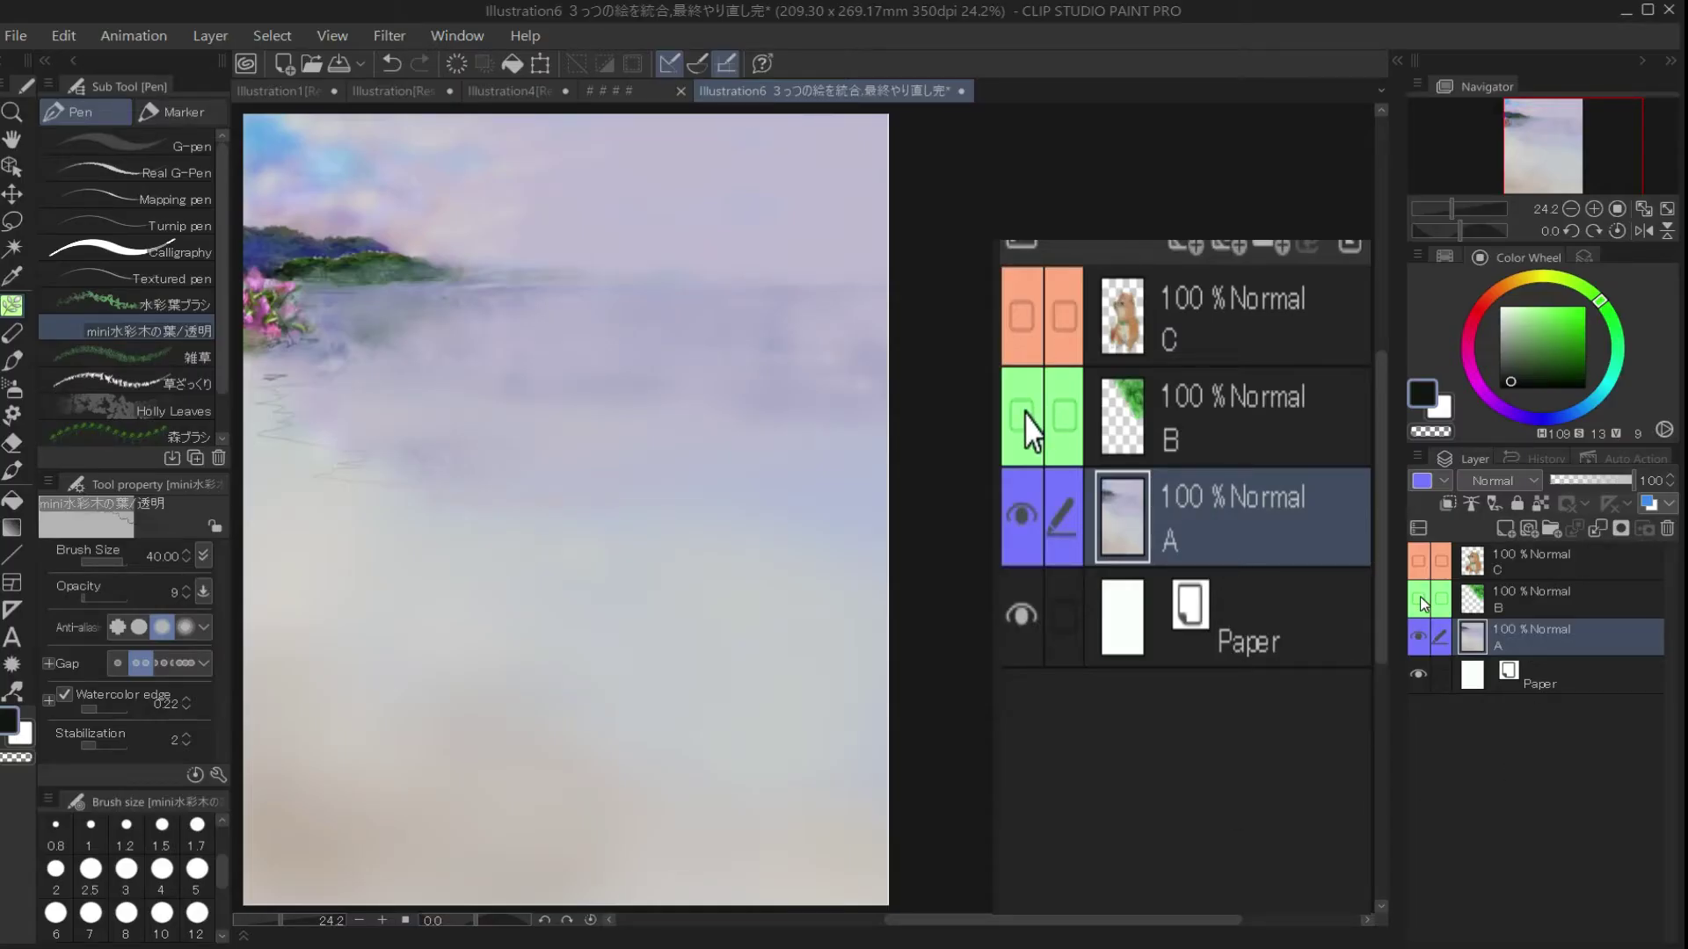
Show layer B with the foliage and layer C with the dog
click(1418, 601)
click(1419, 561)
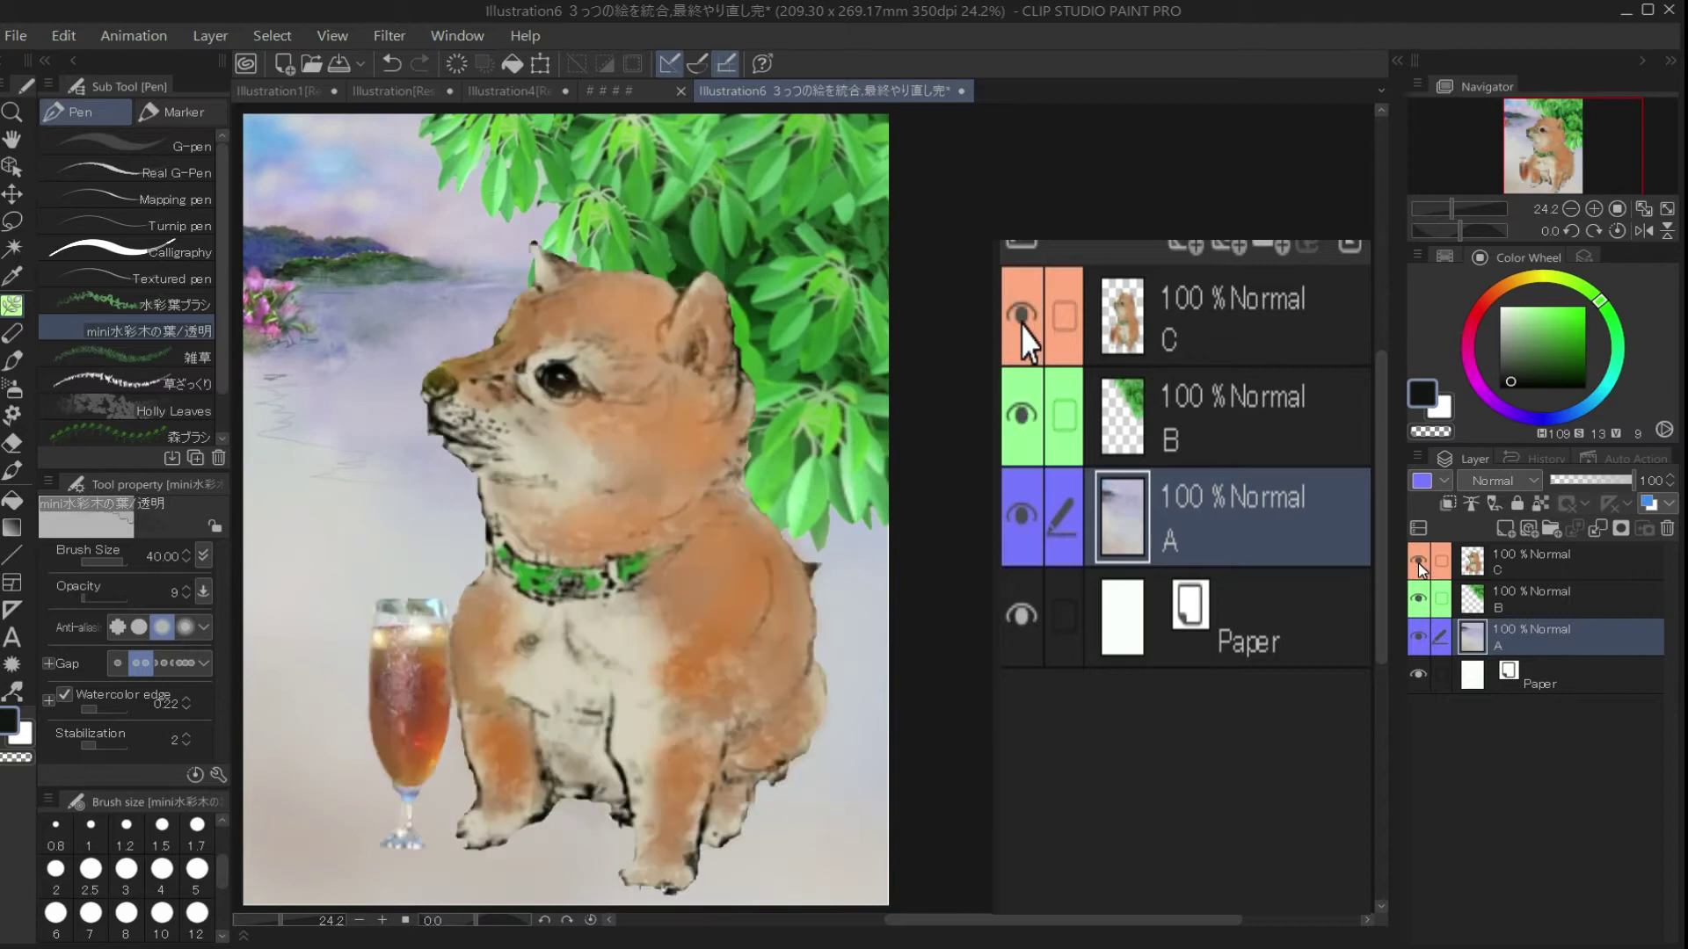
Add a new layer above layer A and paint the ground light green (H109 S77 V95) with the G-pen
click(1499, 529)
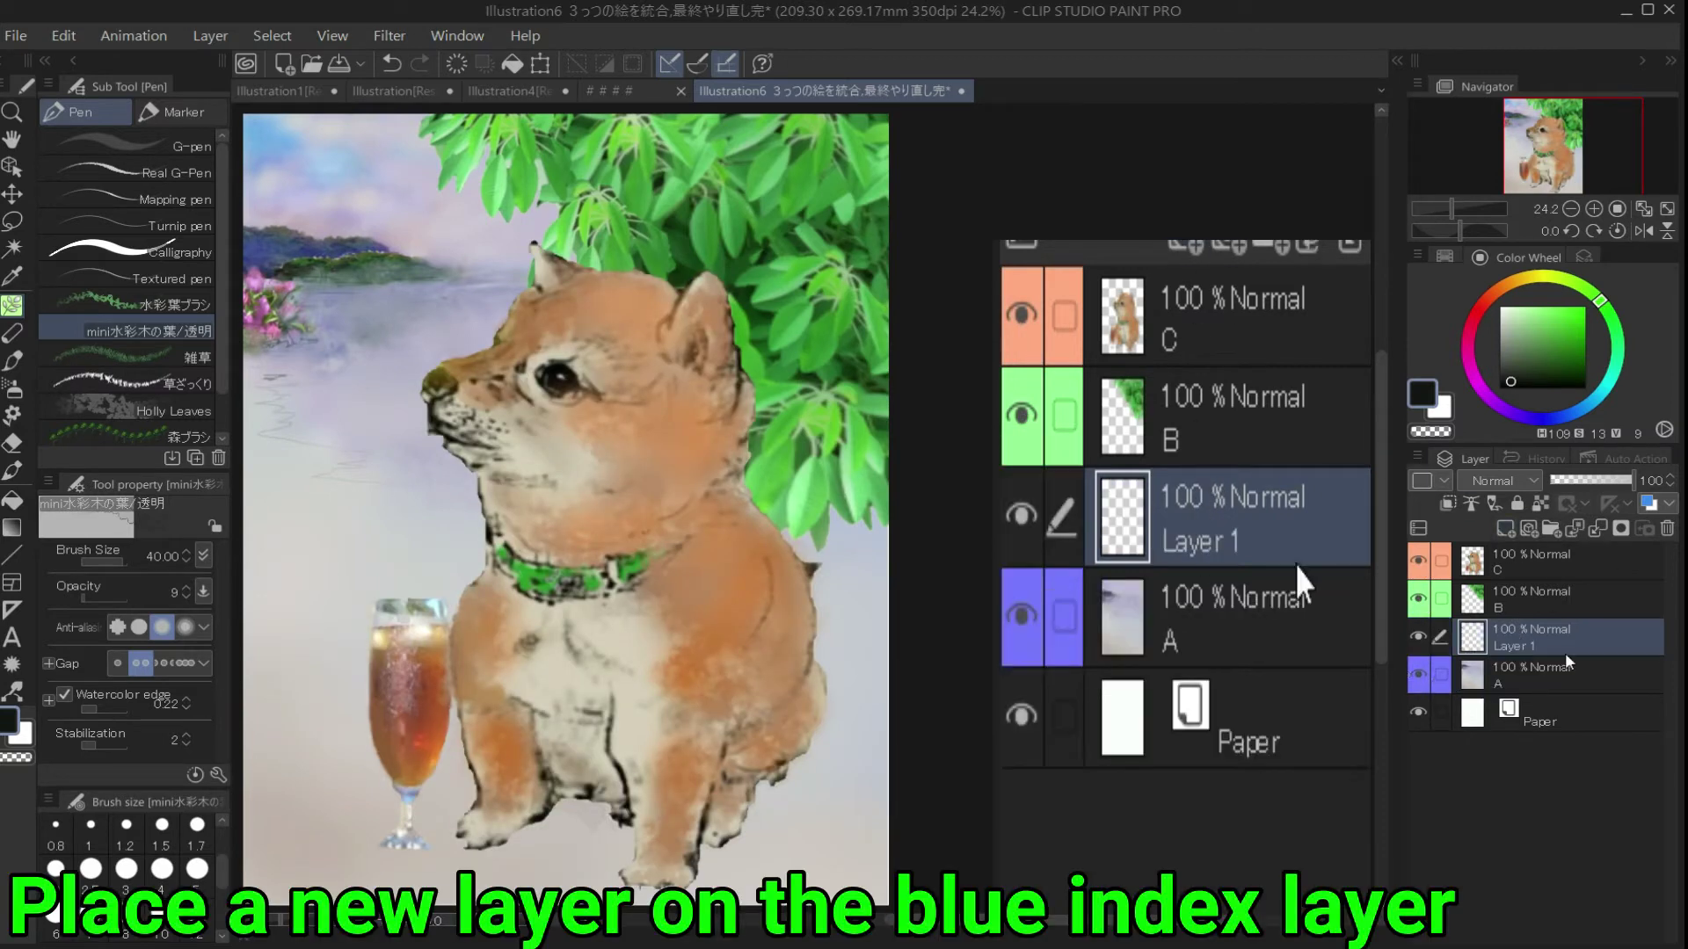
click(109, 140)
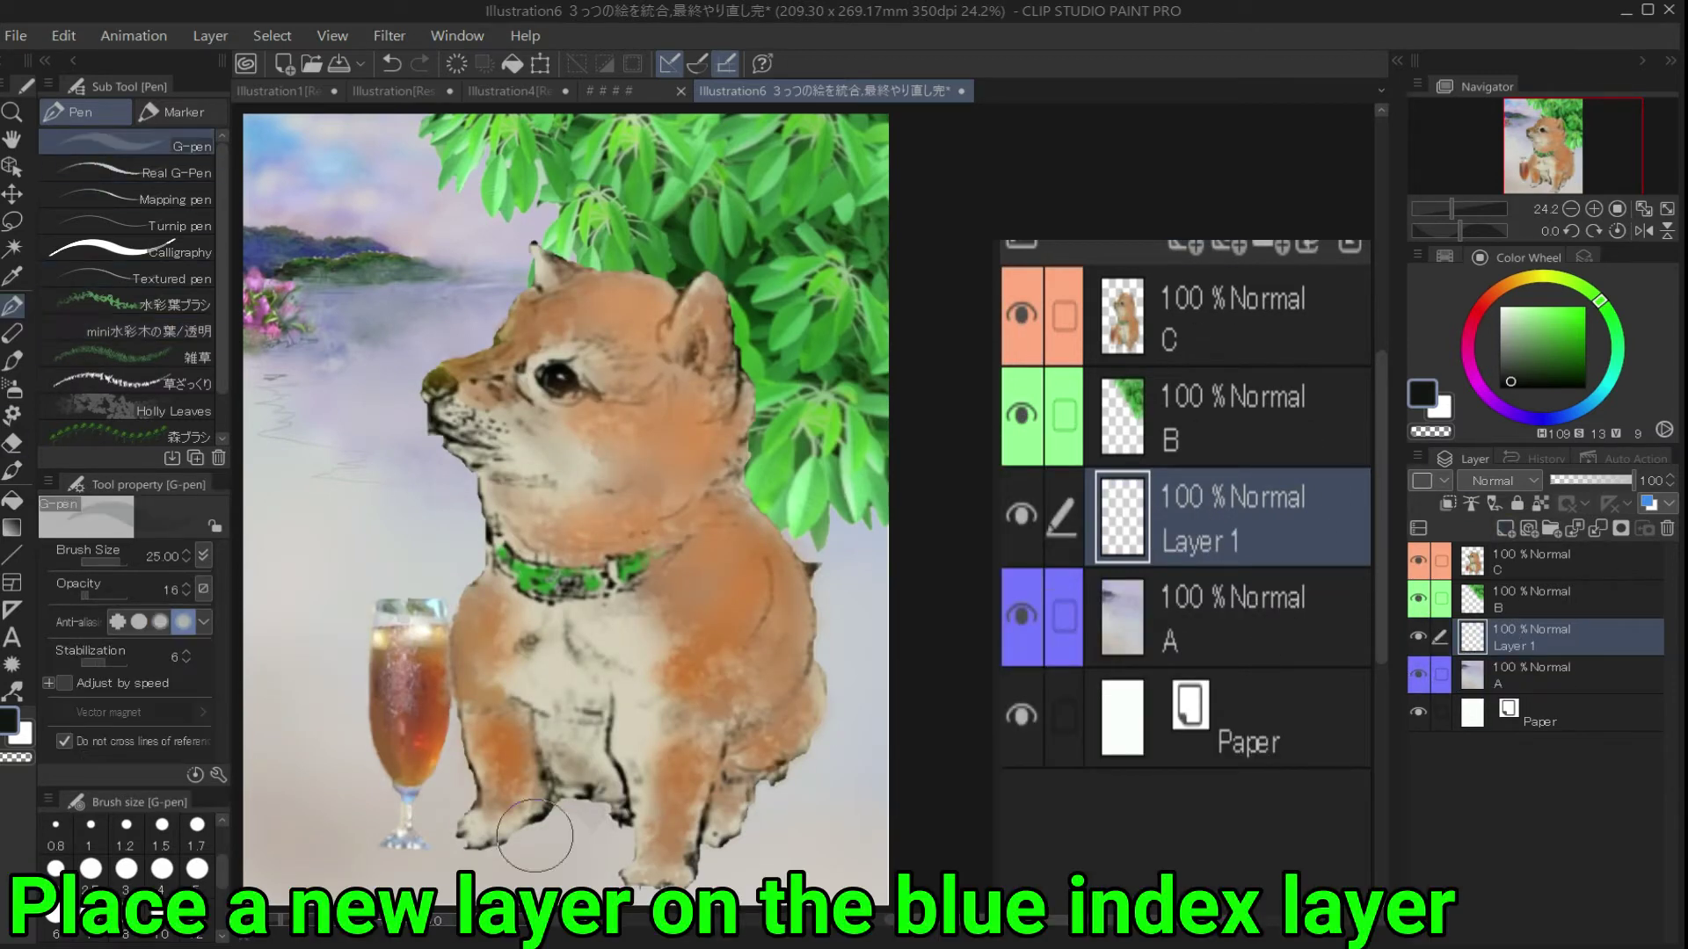
click(1554, 325)
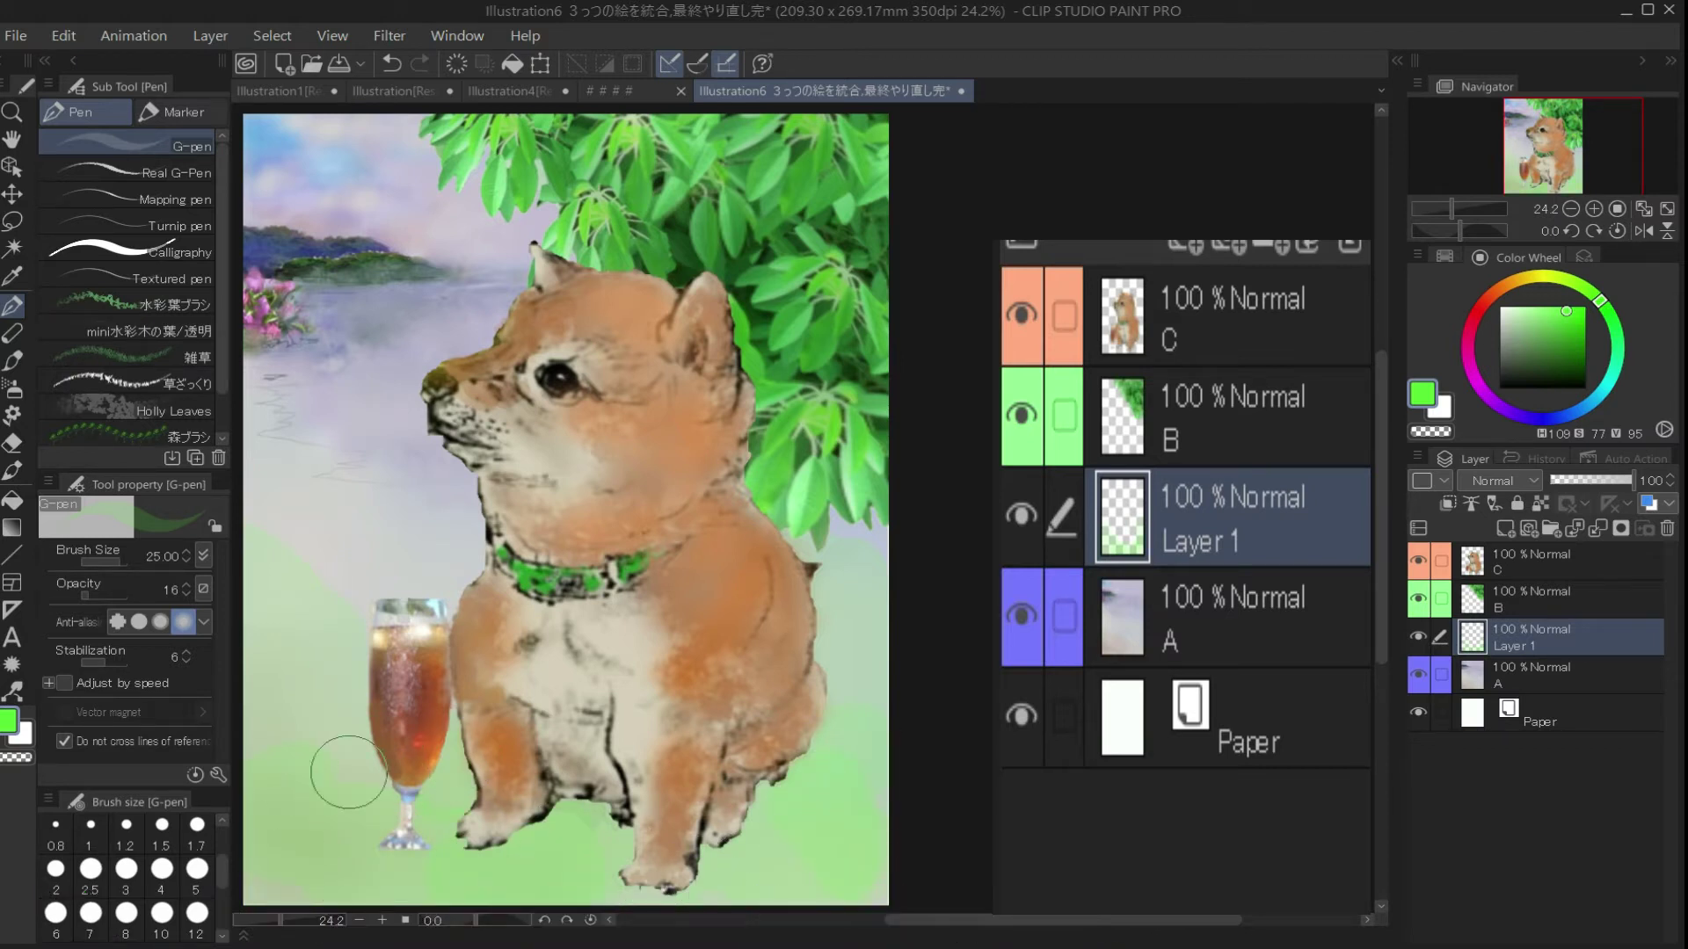
Paint near-black leaf texture over the grass with the mini水彩木の葉/透明 brush, reducing its opacity from 9 to 1 for the fainter areas
click(1522, 385)
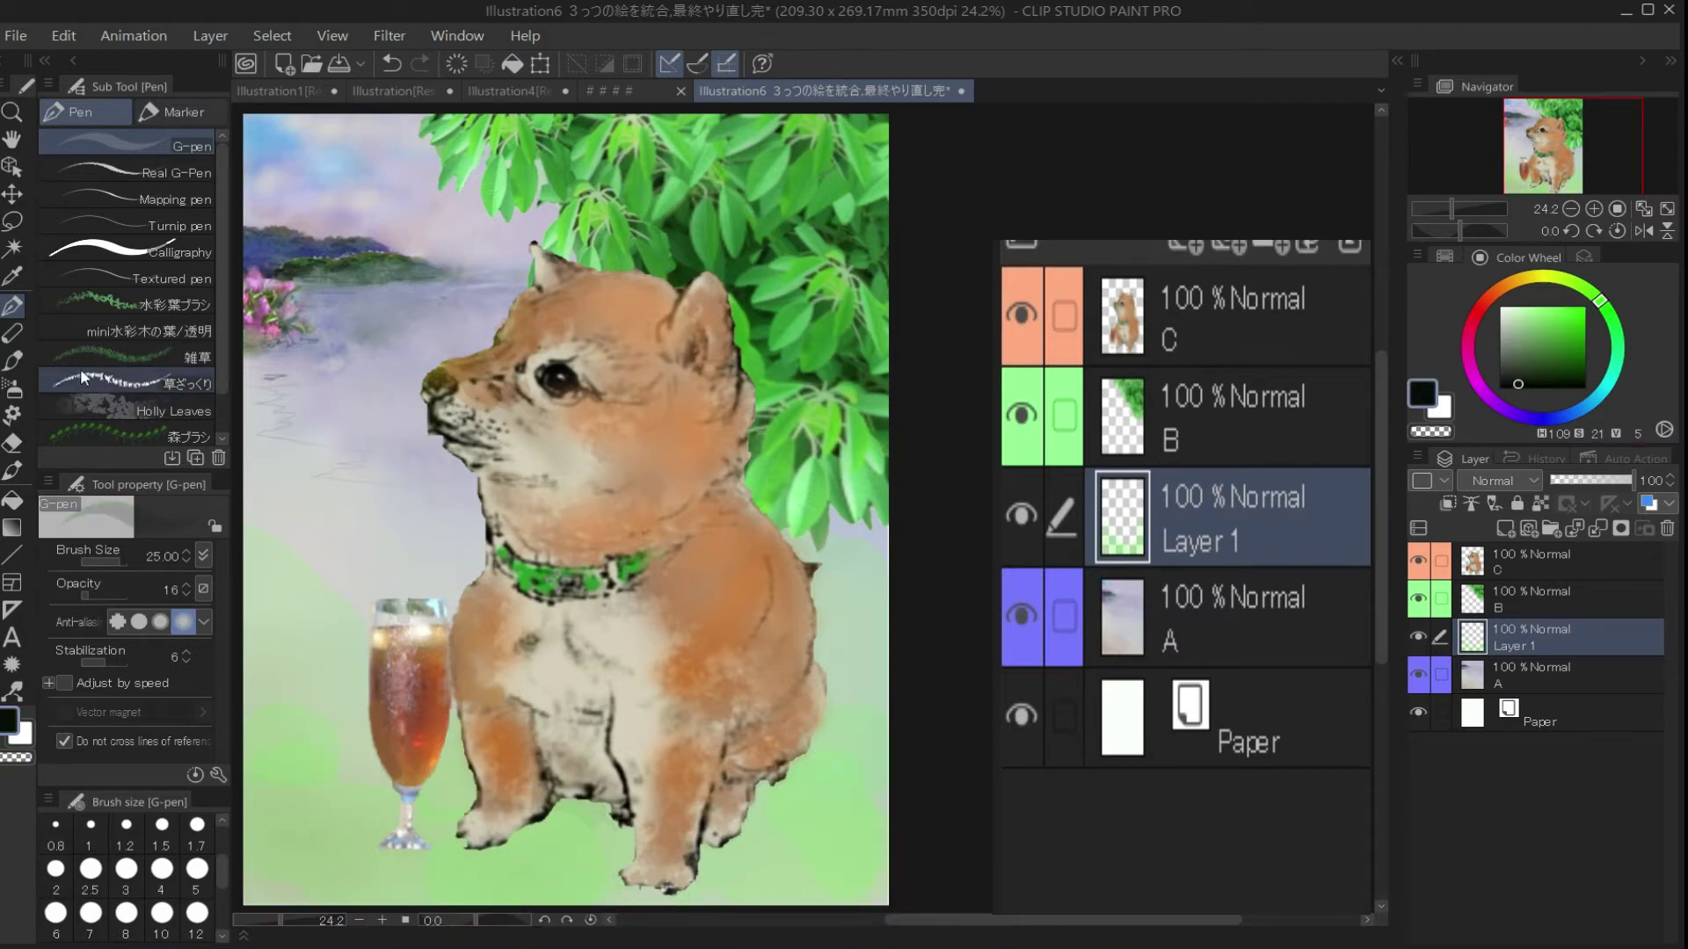
click(111, 330)
mouse_move(747, 839)
mouse_down()
mouse_move(813, 791)
mouse_move(874, 703)
mouse_move(855, 699)
mouse_move(659, 853)
mouse_move(584, 813)
mouse_move(572, 844)
mouse_move(842, 857)
mouse_up()
drag(420, 835, 440, 783)
mouse_move(322, 774)
mouse_down()
mouse_move(373, 821)
mouse_move(284, 860)
mouse_up()
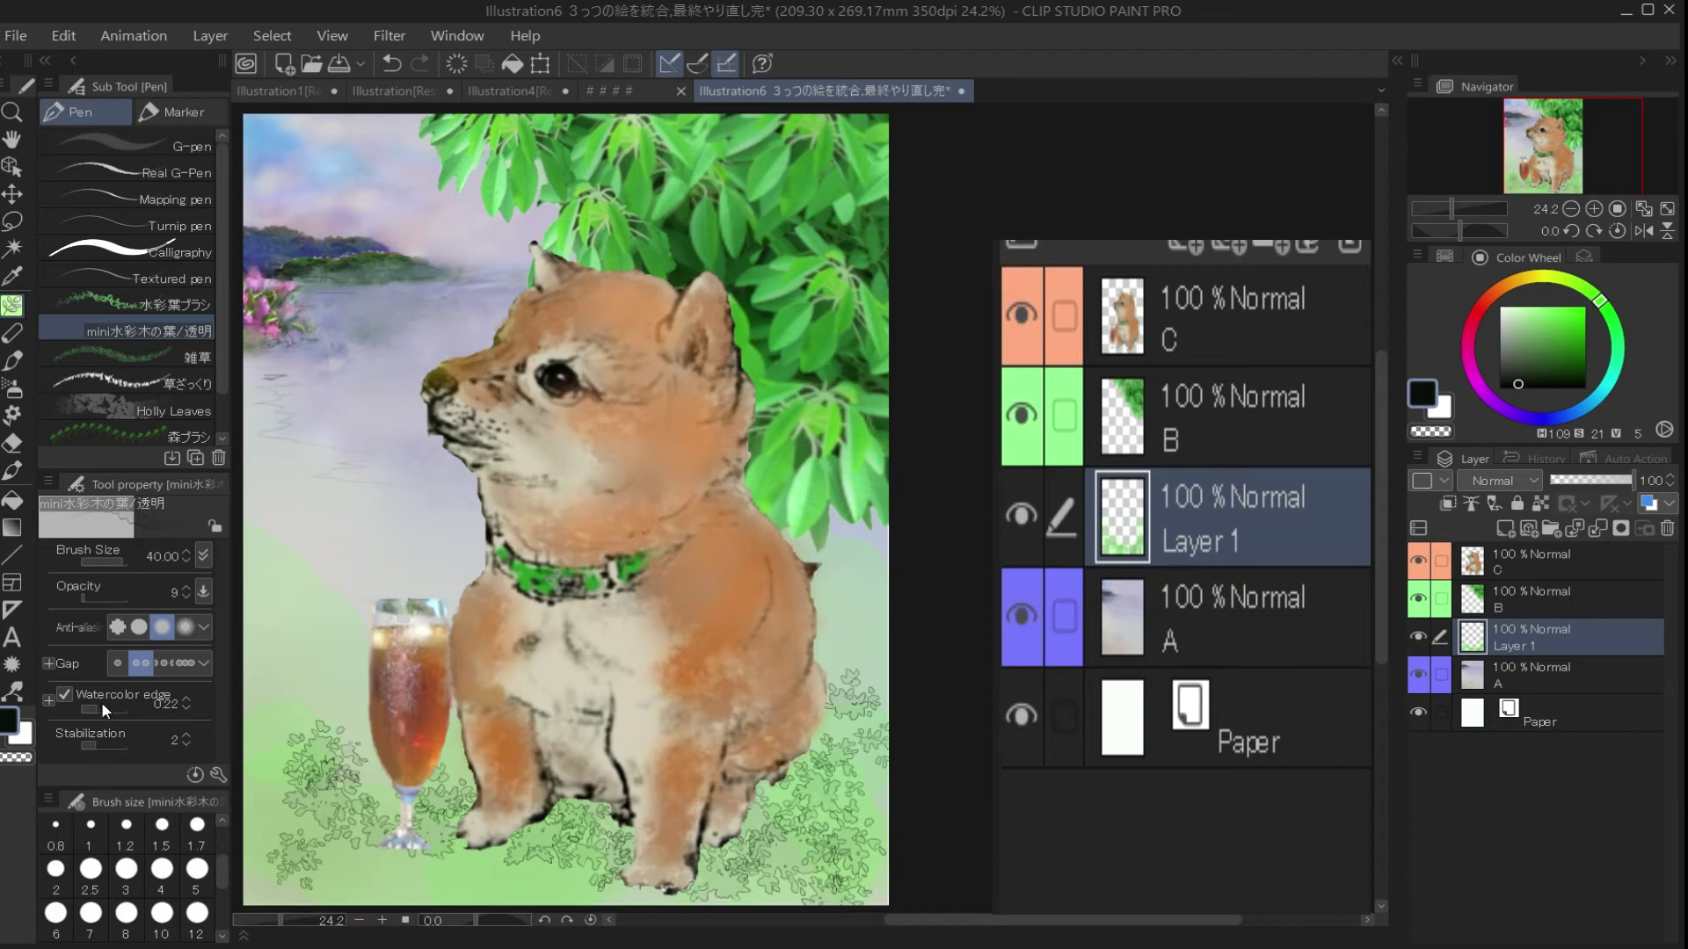
click(80, 598)
mouse_move(268, 597)
mouse_down()
mouse_move(320, 612)
mouse_move(280, 557)
mouse_move(299, 543)
mouse_move(366, 675)
mouse_move(330, 722)
mouse_move(237, 527)
mouse_move(309, 787)
mouse_move(330, 737)
mouse_move(470, 772)
mouse_move(290, 872)
mouse_move(345, 876)
mouse_move(798, 721)
mouse_move(809, 627)
mouse_move(899, 836)
mouse_move(266, 809)
mouse_up()
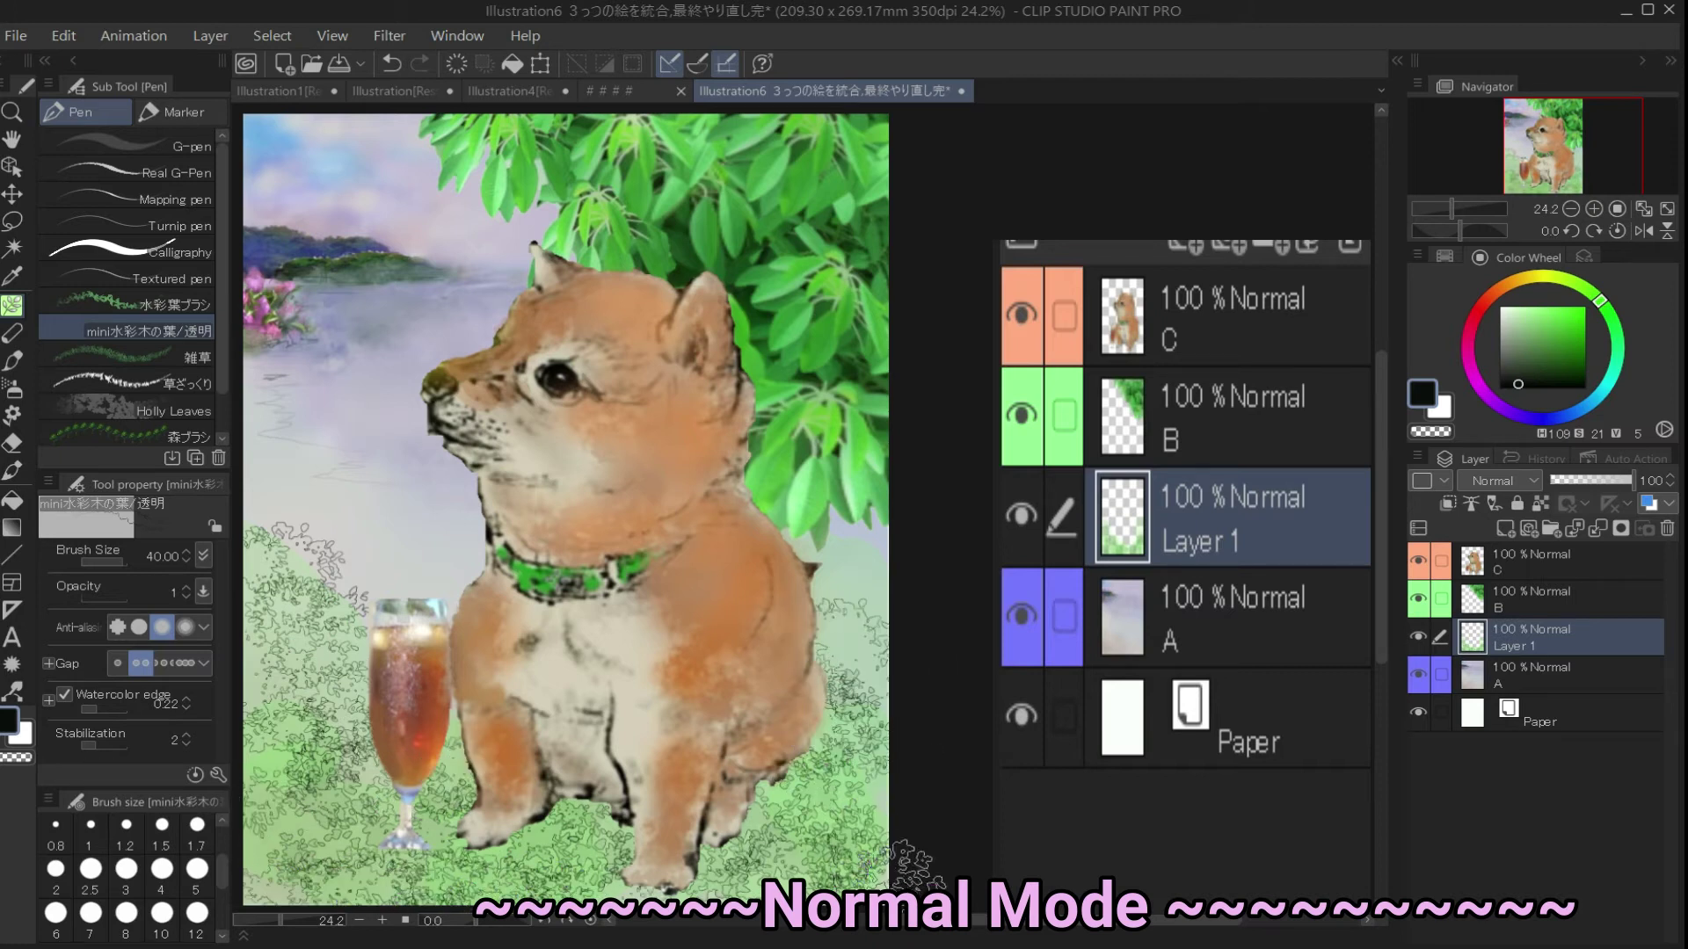
Paint green leaf texture (H109 S89 V70) across the grass around the dog with the brush opacity at 27
click(1576, 331)
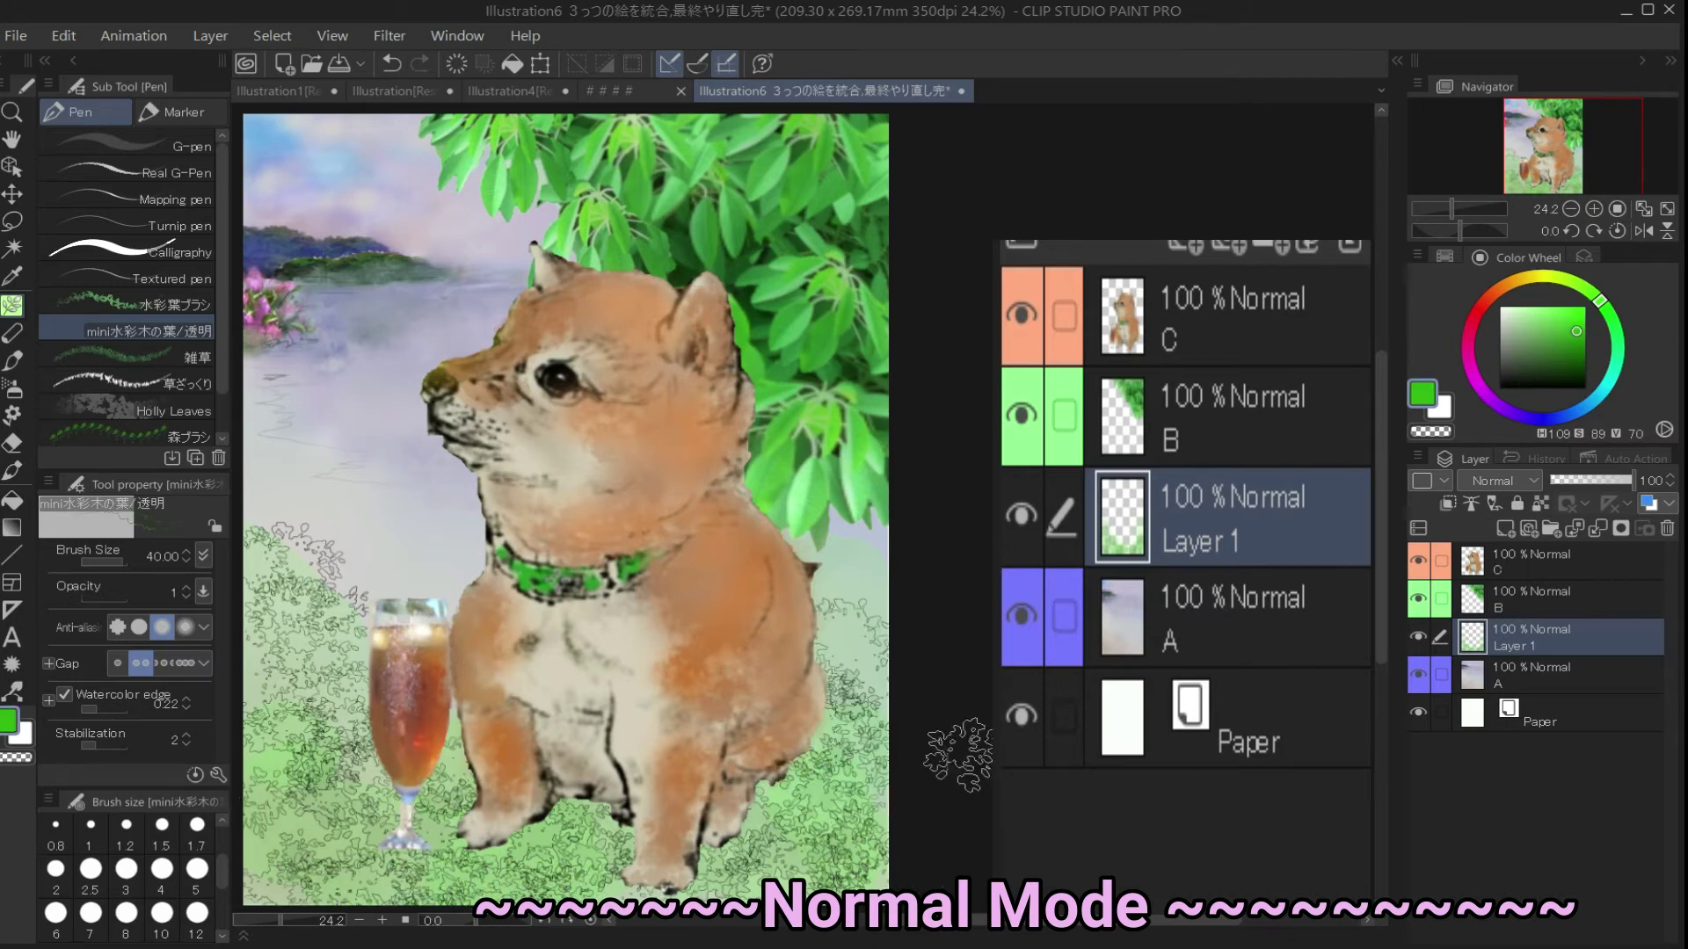
click(88, 598)
mouse_move(597, 886)
mouse_down()
mouse_move(813, 805)
mouse_move(892, 697)
mouse_move(301, 685)
mouse_move(277, 721)
mouse_move(299, 792)
mouse_move(764, 835)
mouse_up()
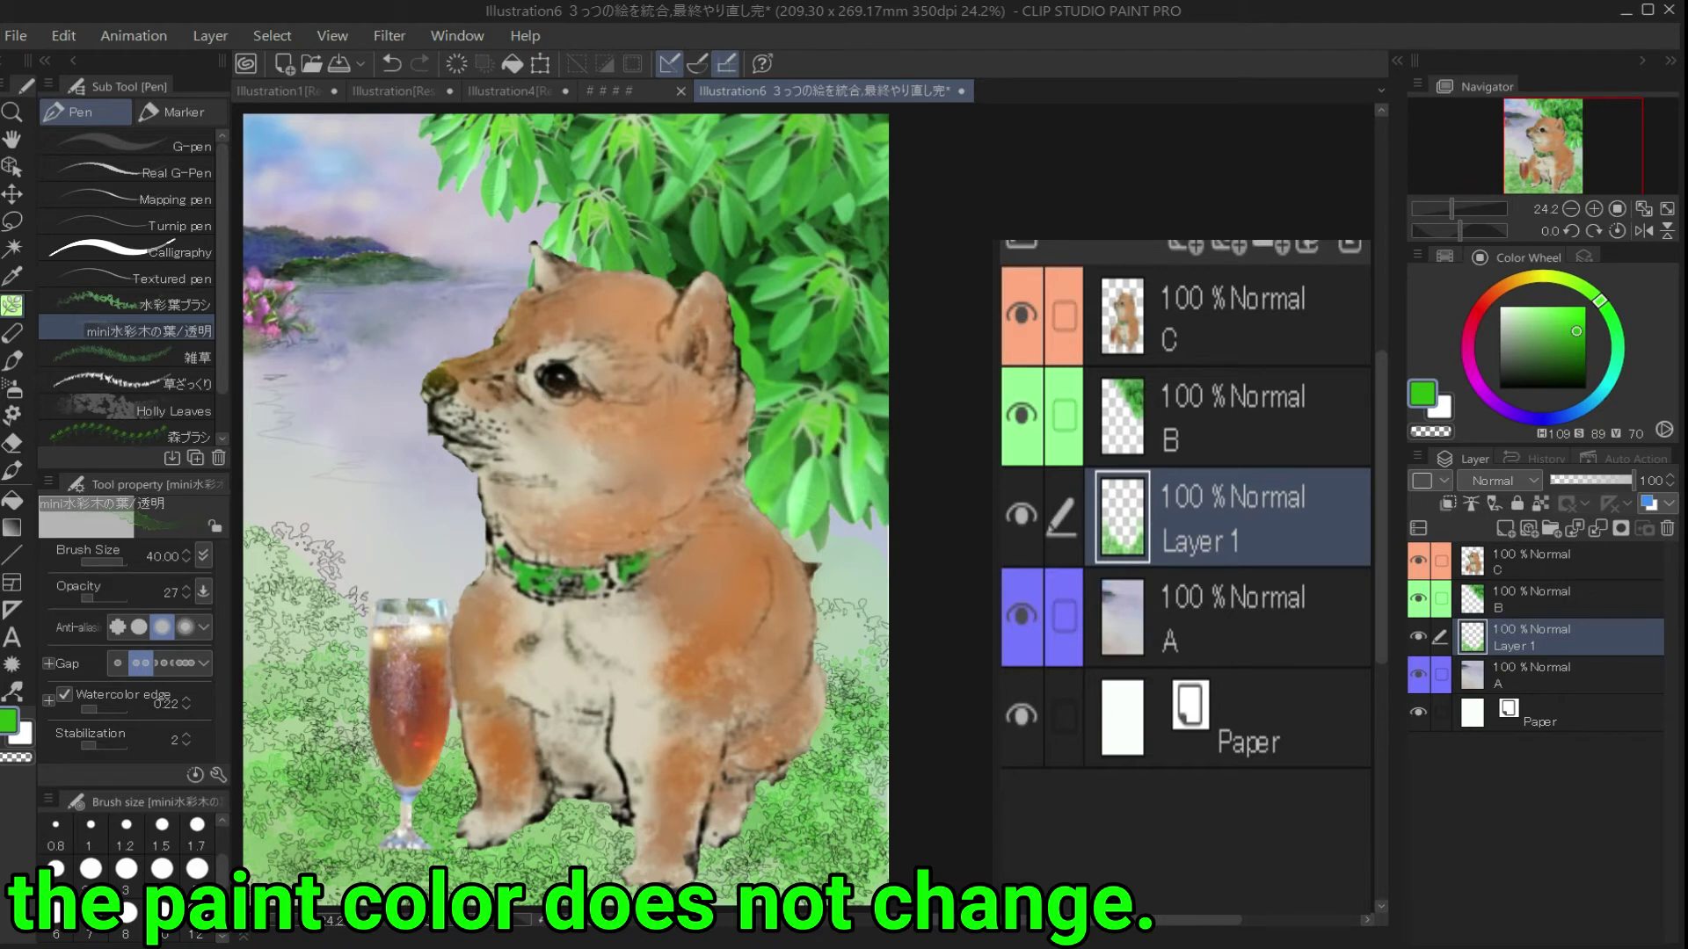
Paint faint blue leaf texture (H223 S80 V94) along the grass's left edge with watercolor edge 0.13 and opacity 3
click(86, 709)
drag(1574, 404, 1563, 418)
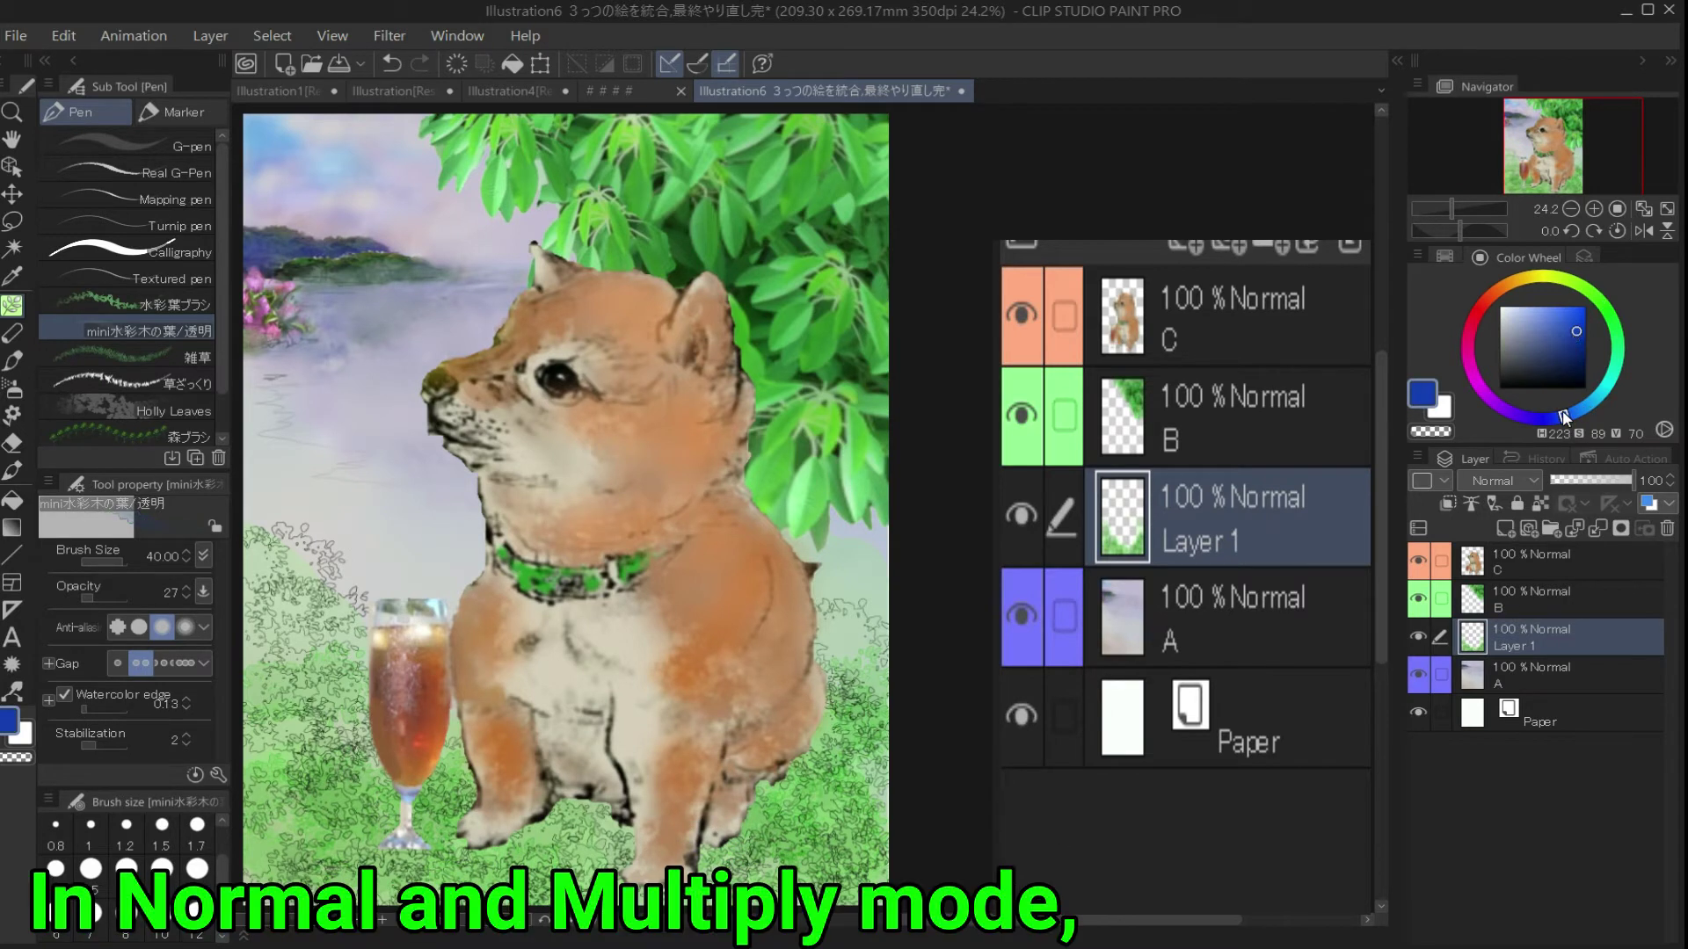
click(1569, 312)
mouse_move(263, 496)
mouse_down()
mouse_move(290, 607)
mouse_move(264, 624)
mouse_up()
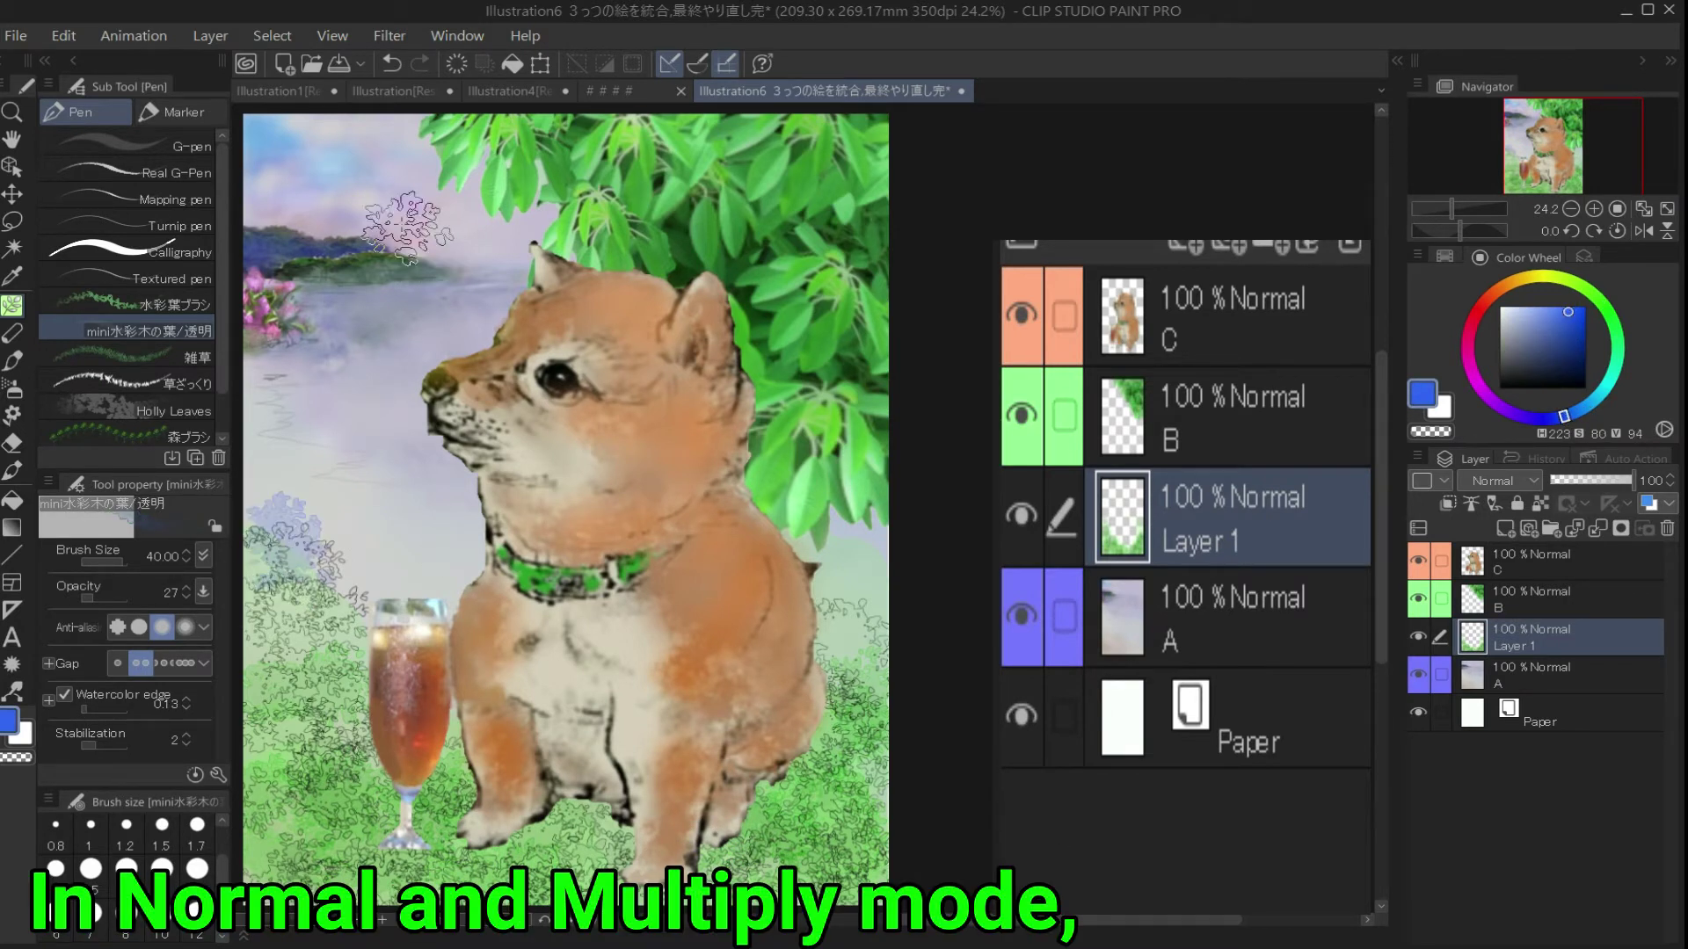
click(387, 65)
click(83, 598)
mouse_move(264, 488)
mouse_down()
mouse_move(264, 531)
mouse_move(317, 563)
mouse_move(303, 605)
mouse_up()
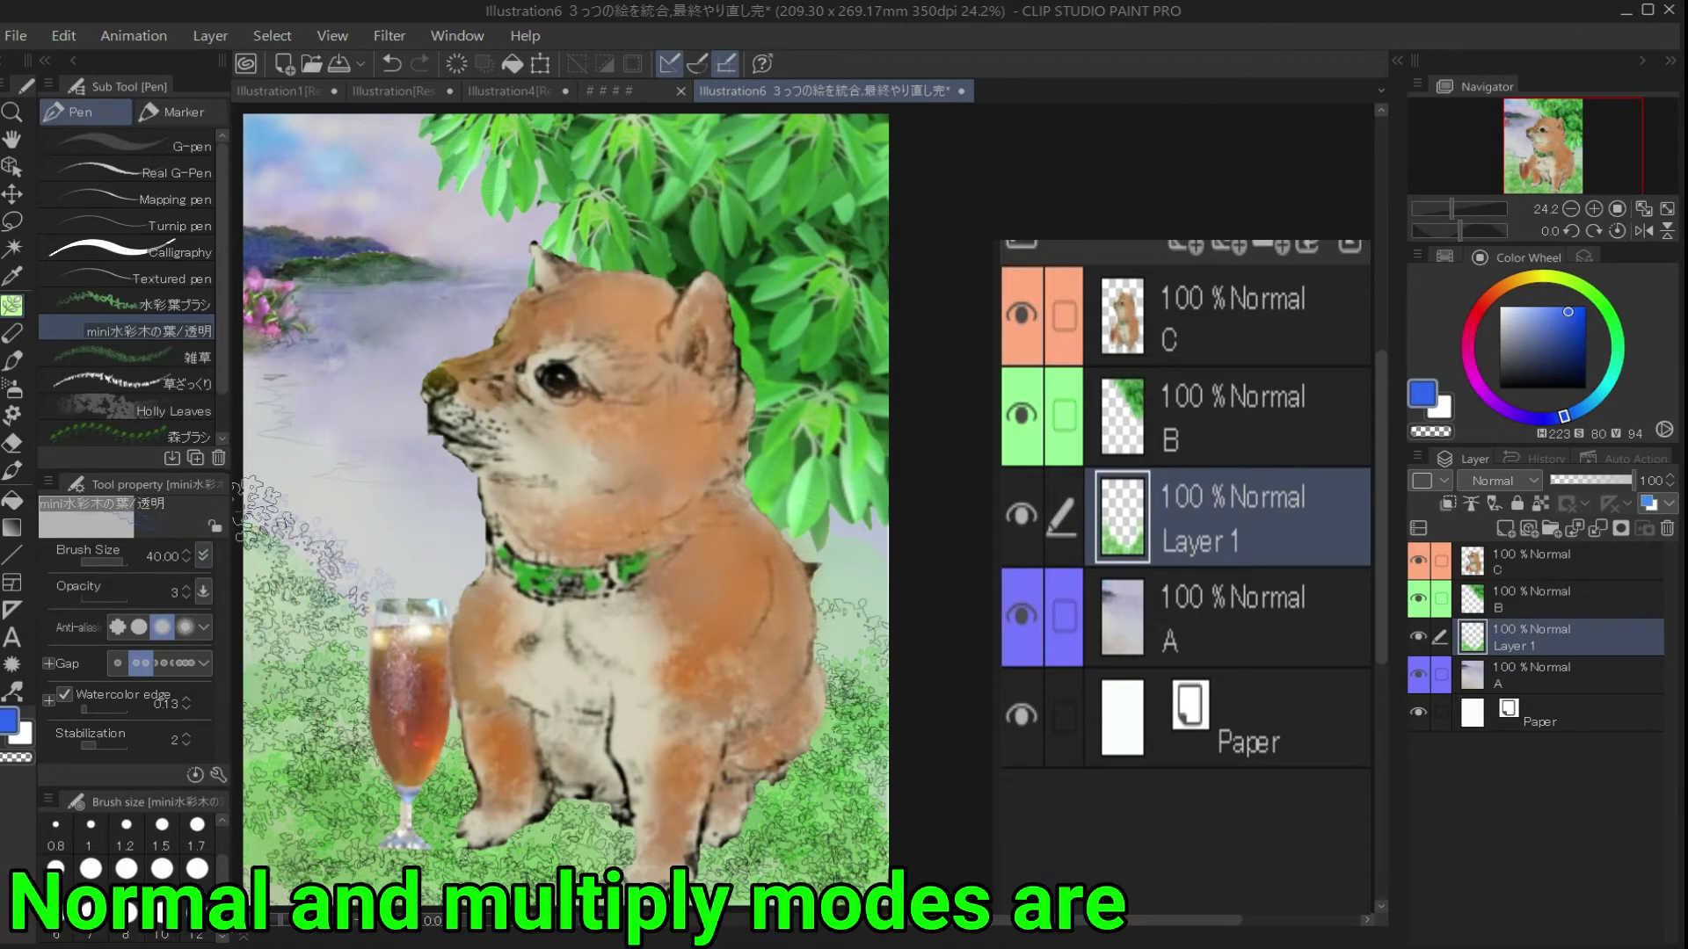
click(262, 514)
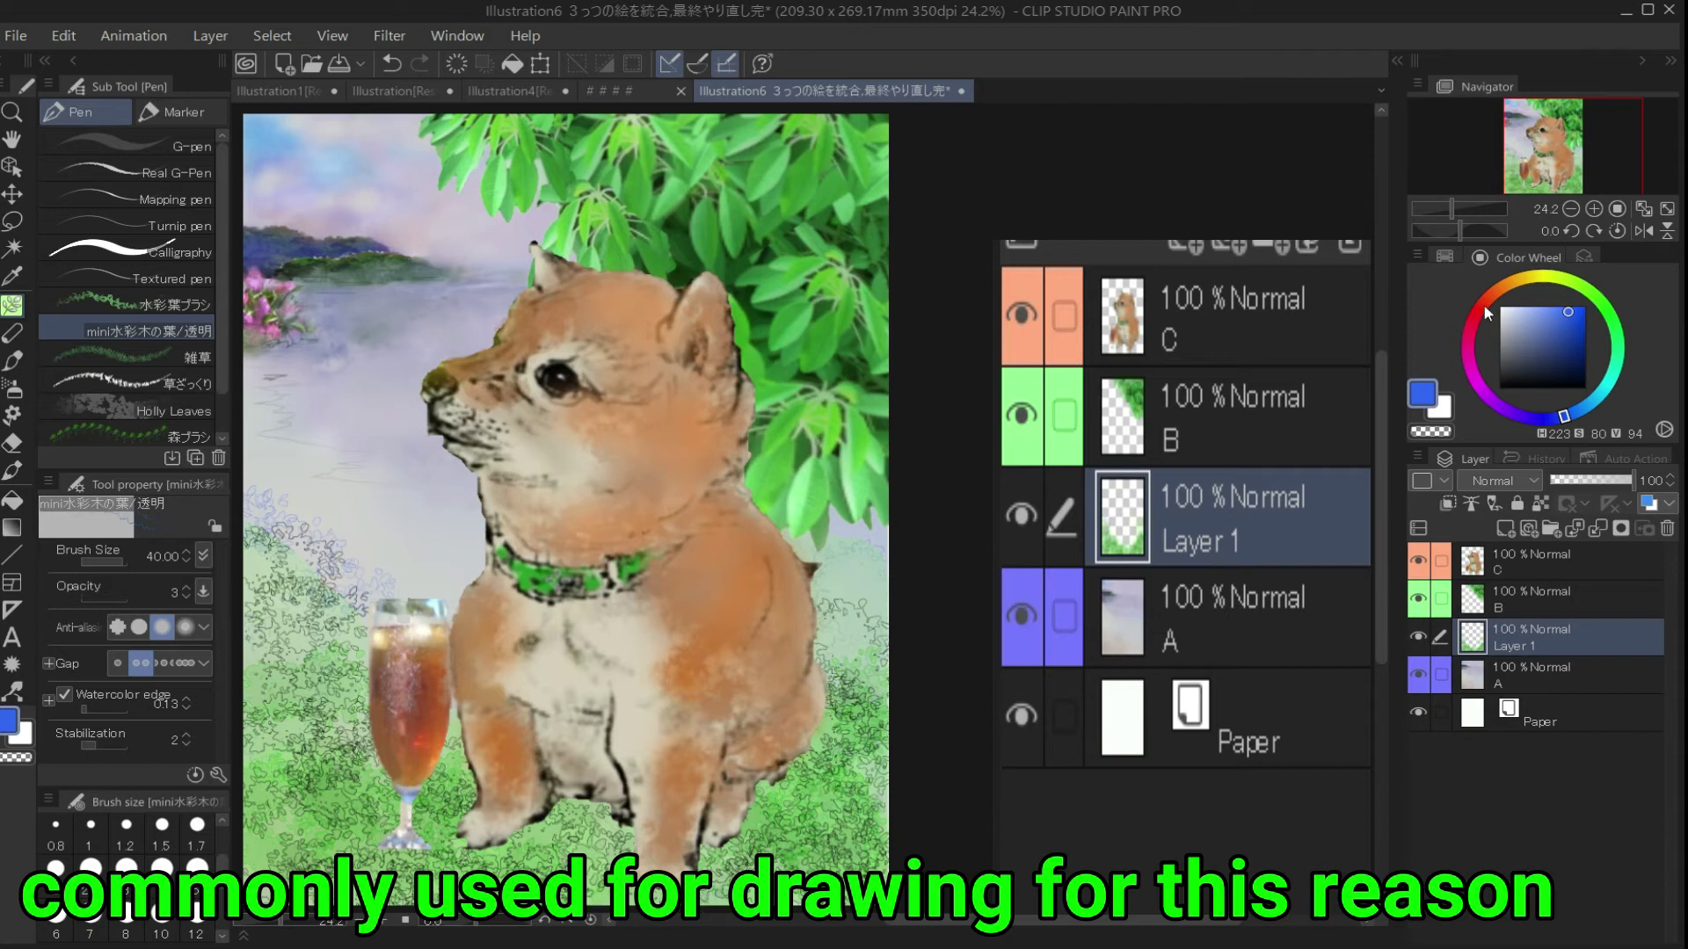
Paint orange leaf texture at the dog's feet and darken the surrounding grass with near-black G-pen shading and leaf texture at opacity 3
drag(1485, 314, 1498, 290)
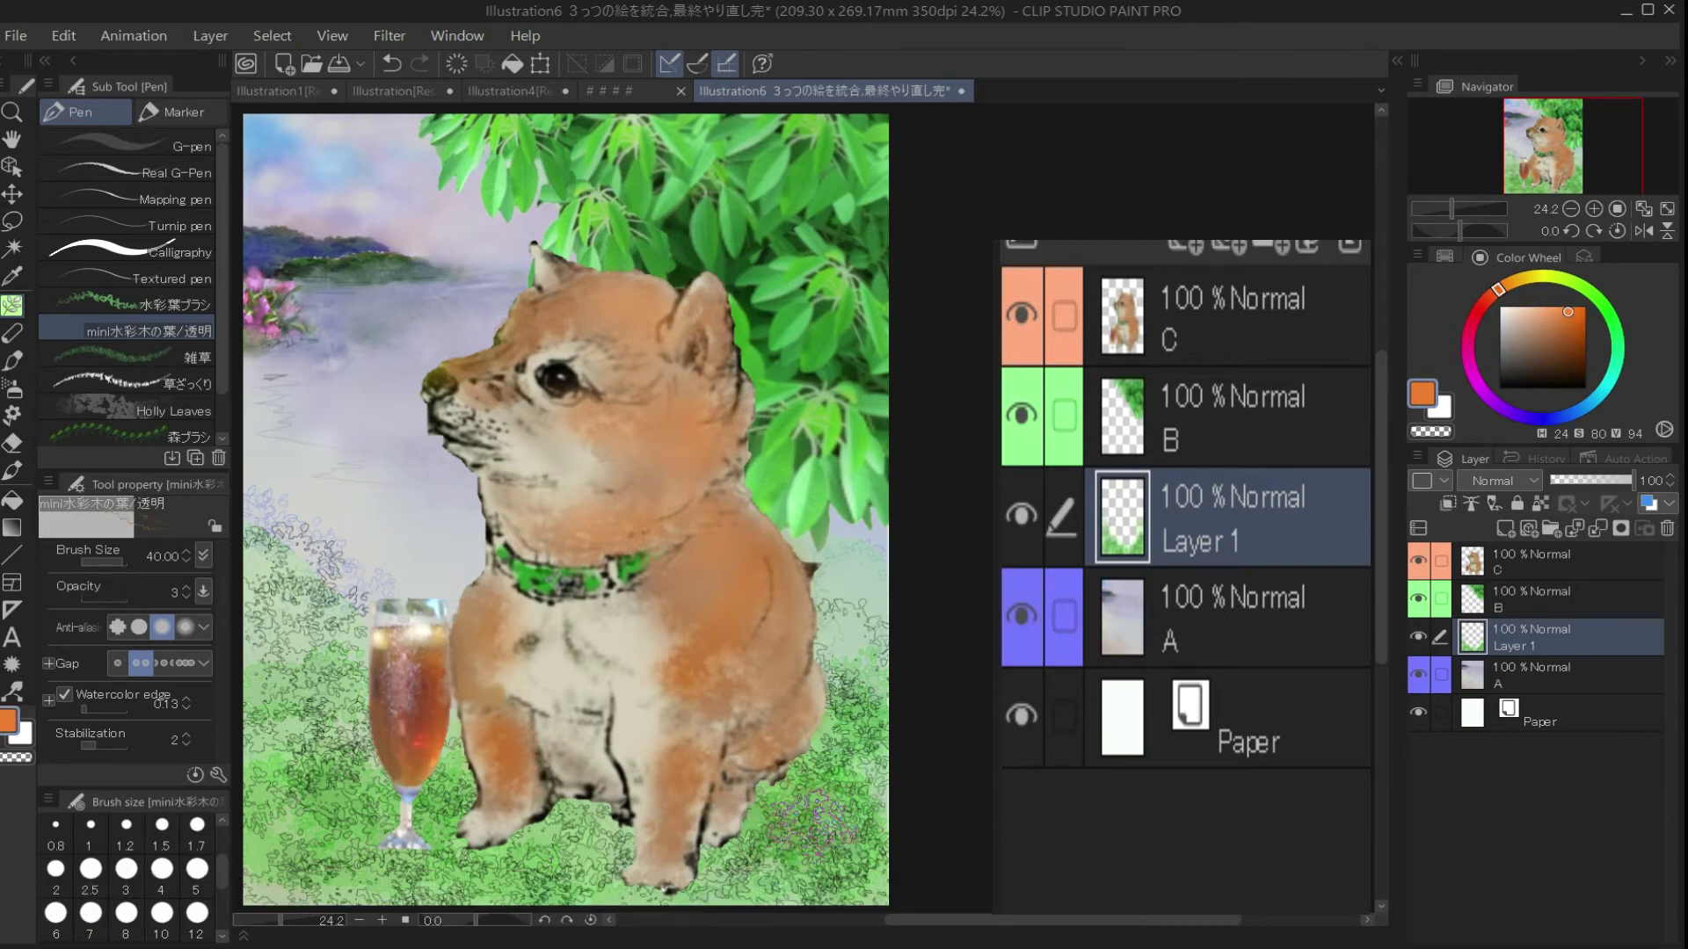
click(126, 143)
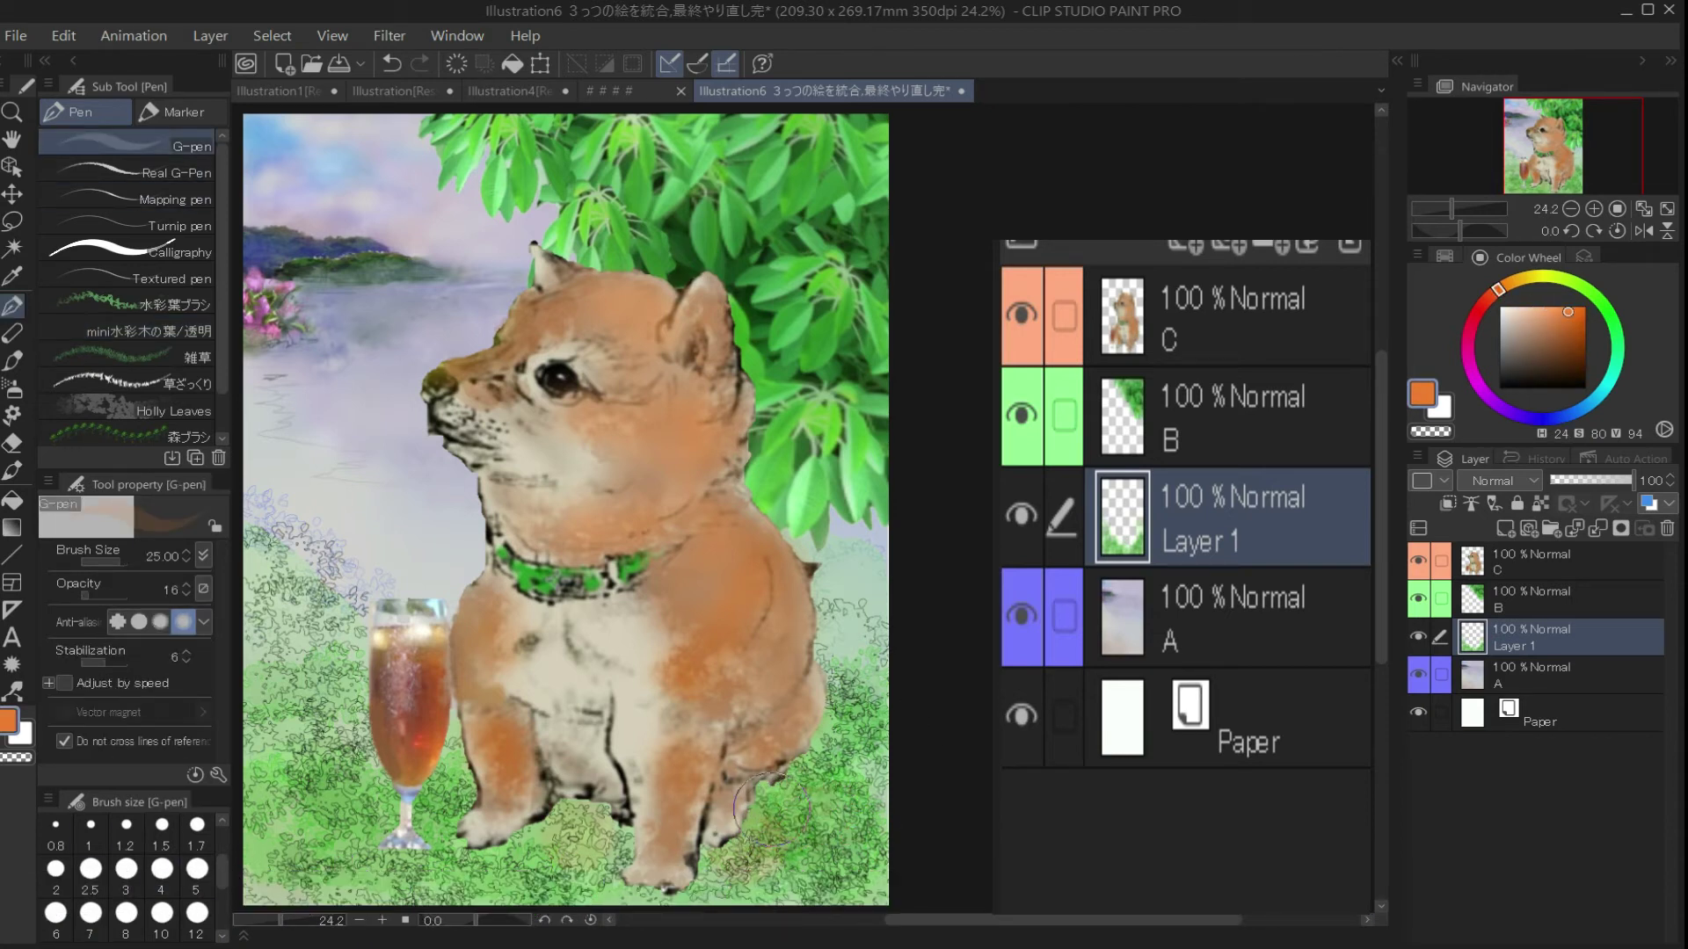
click(1534, 383)
mouse_move(834, 804)
mouse_down()
mouse_move(851, 761)
mouse_move(783, 784)
mouse_move(835, 701)
mouse_up()
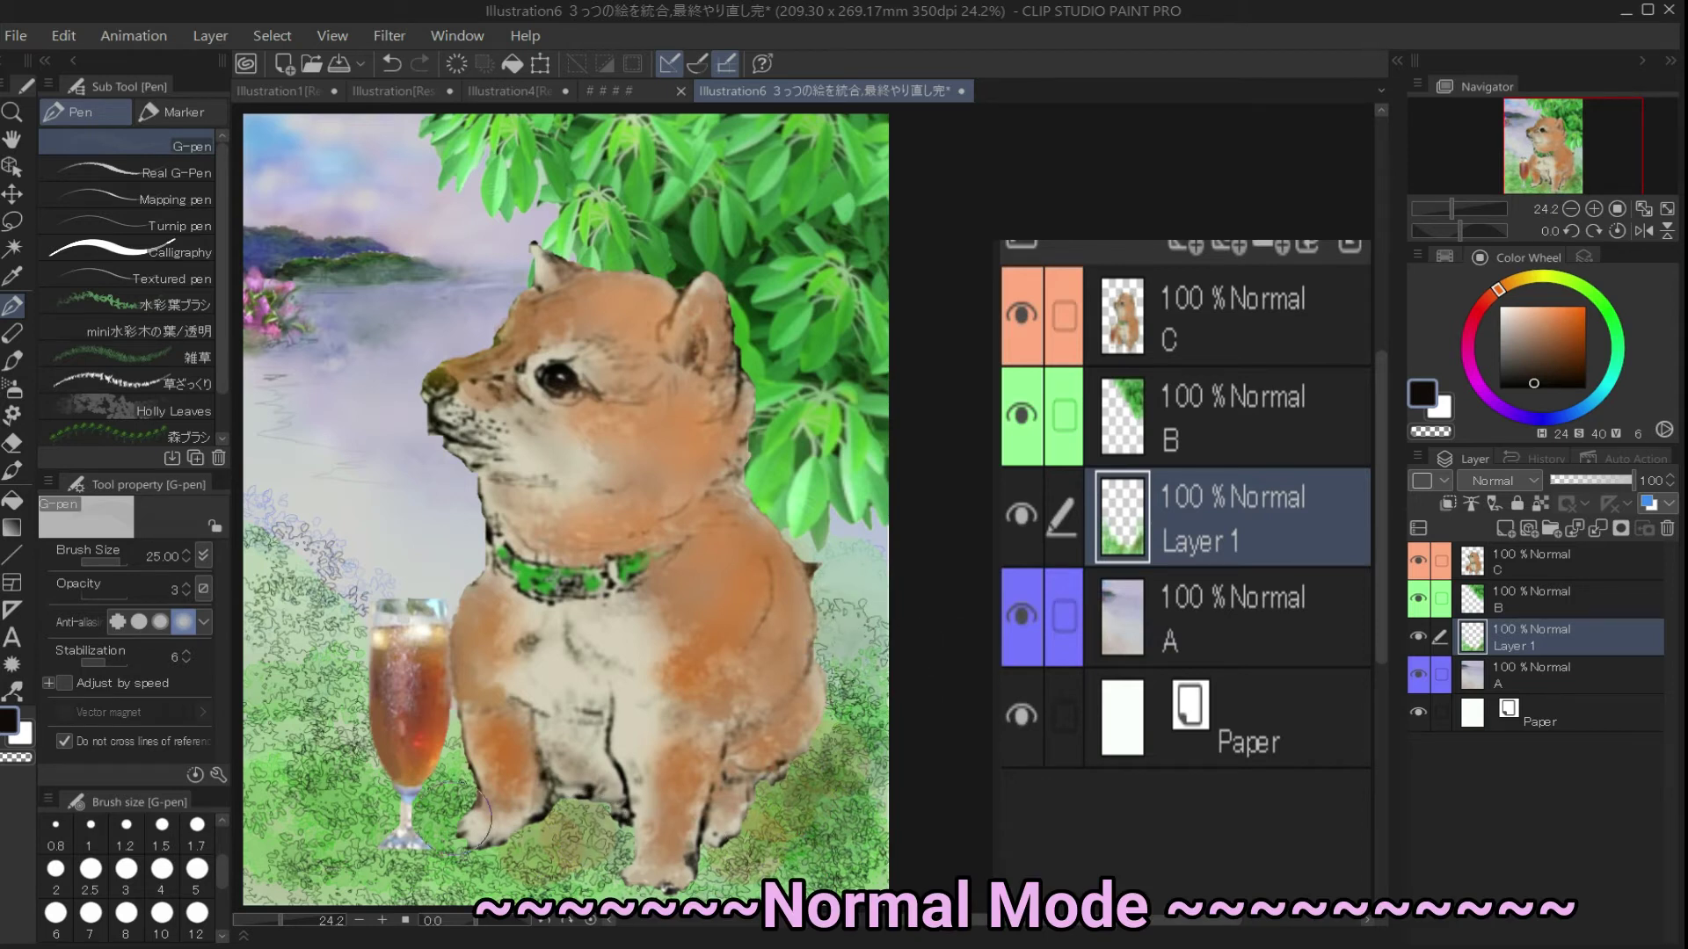
click(165, 333)
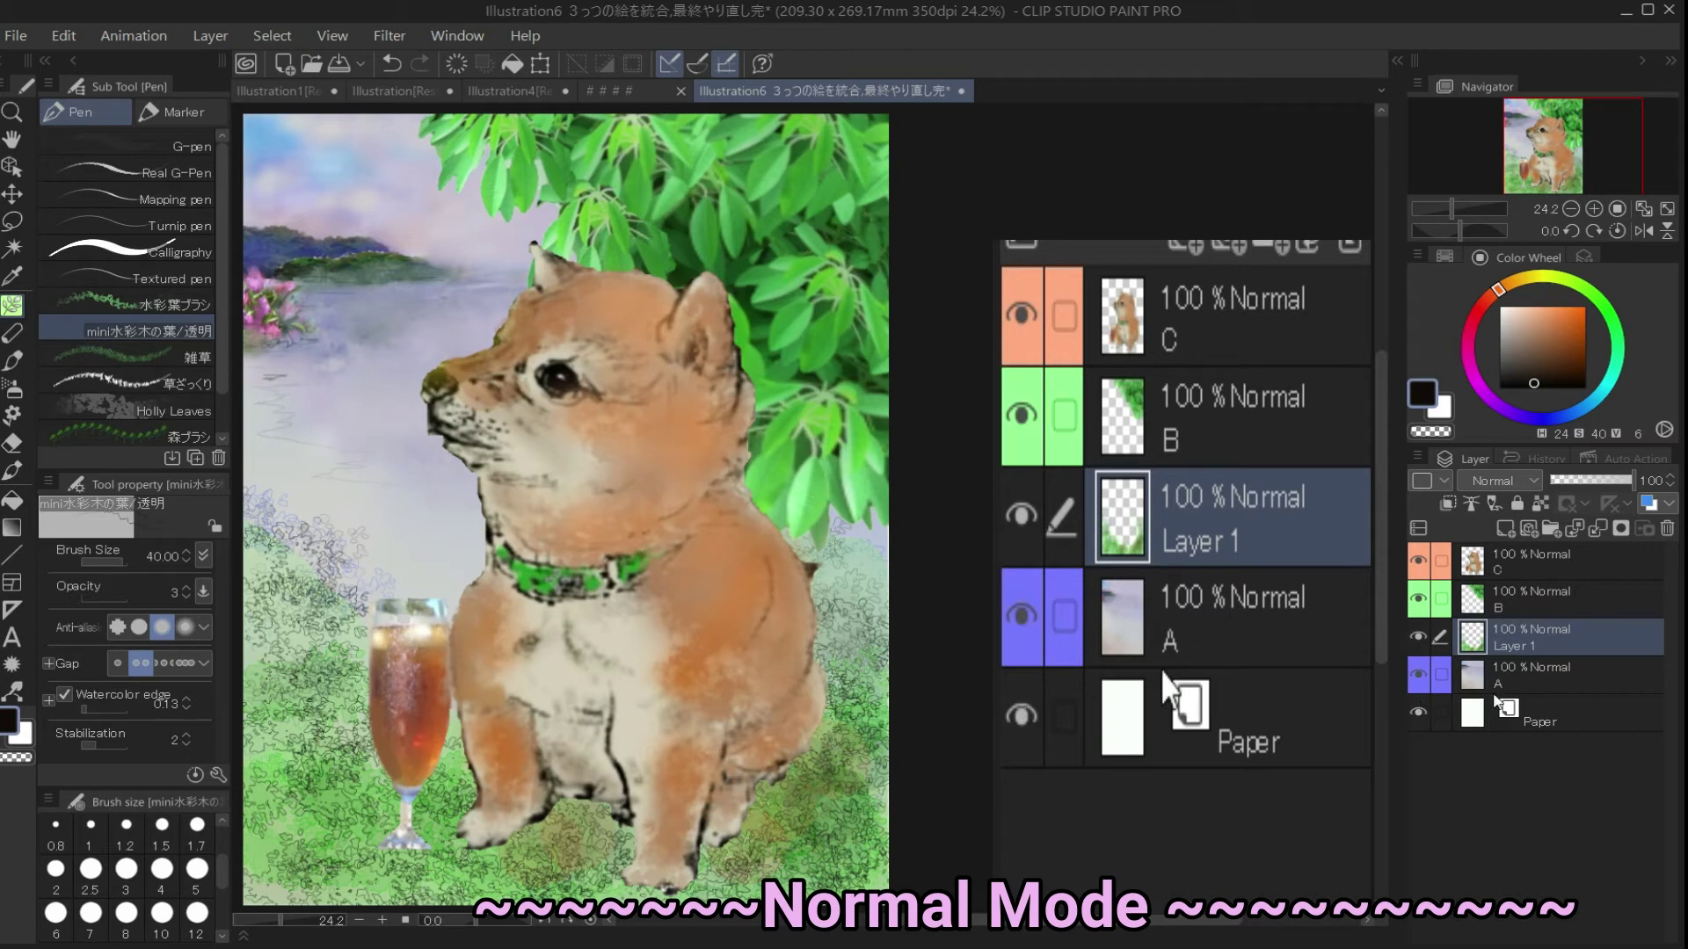
Add a new layer above Layer 1 and apply faint G-pen touches in brown and blue
click(1505, 527)
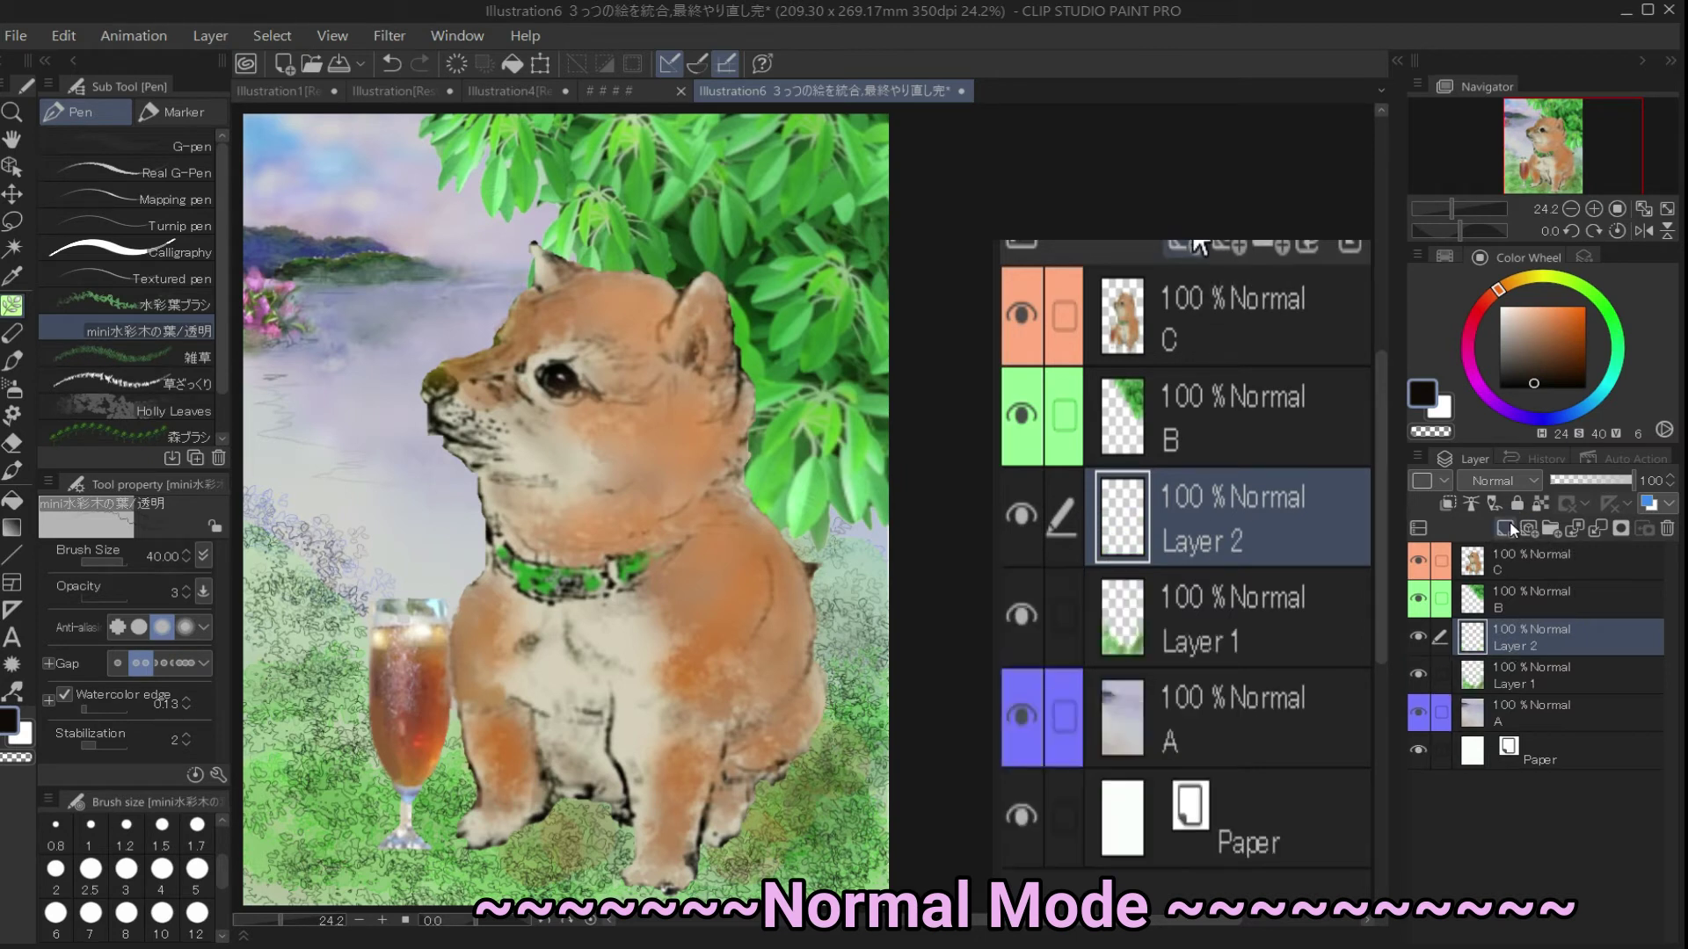
click(1545, 346)
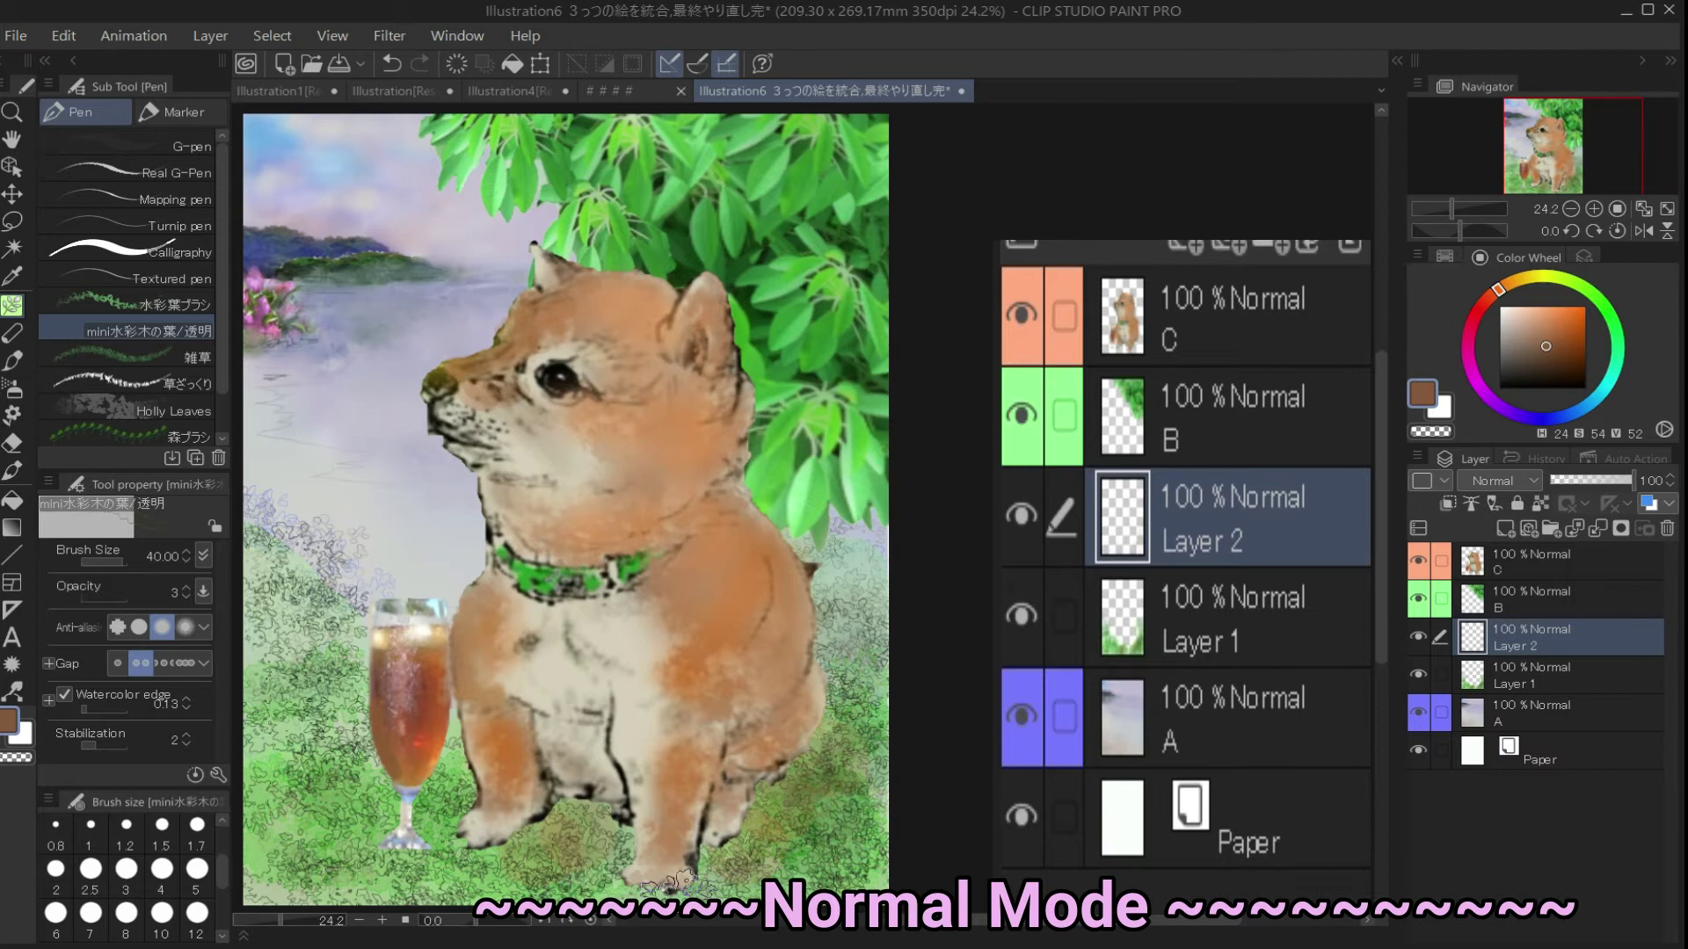
click(180, 146)
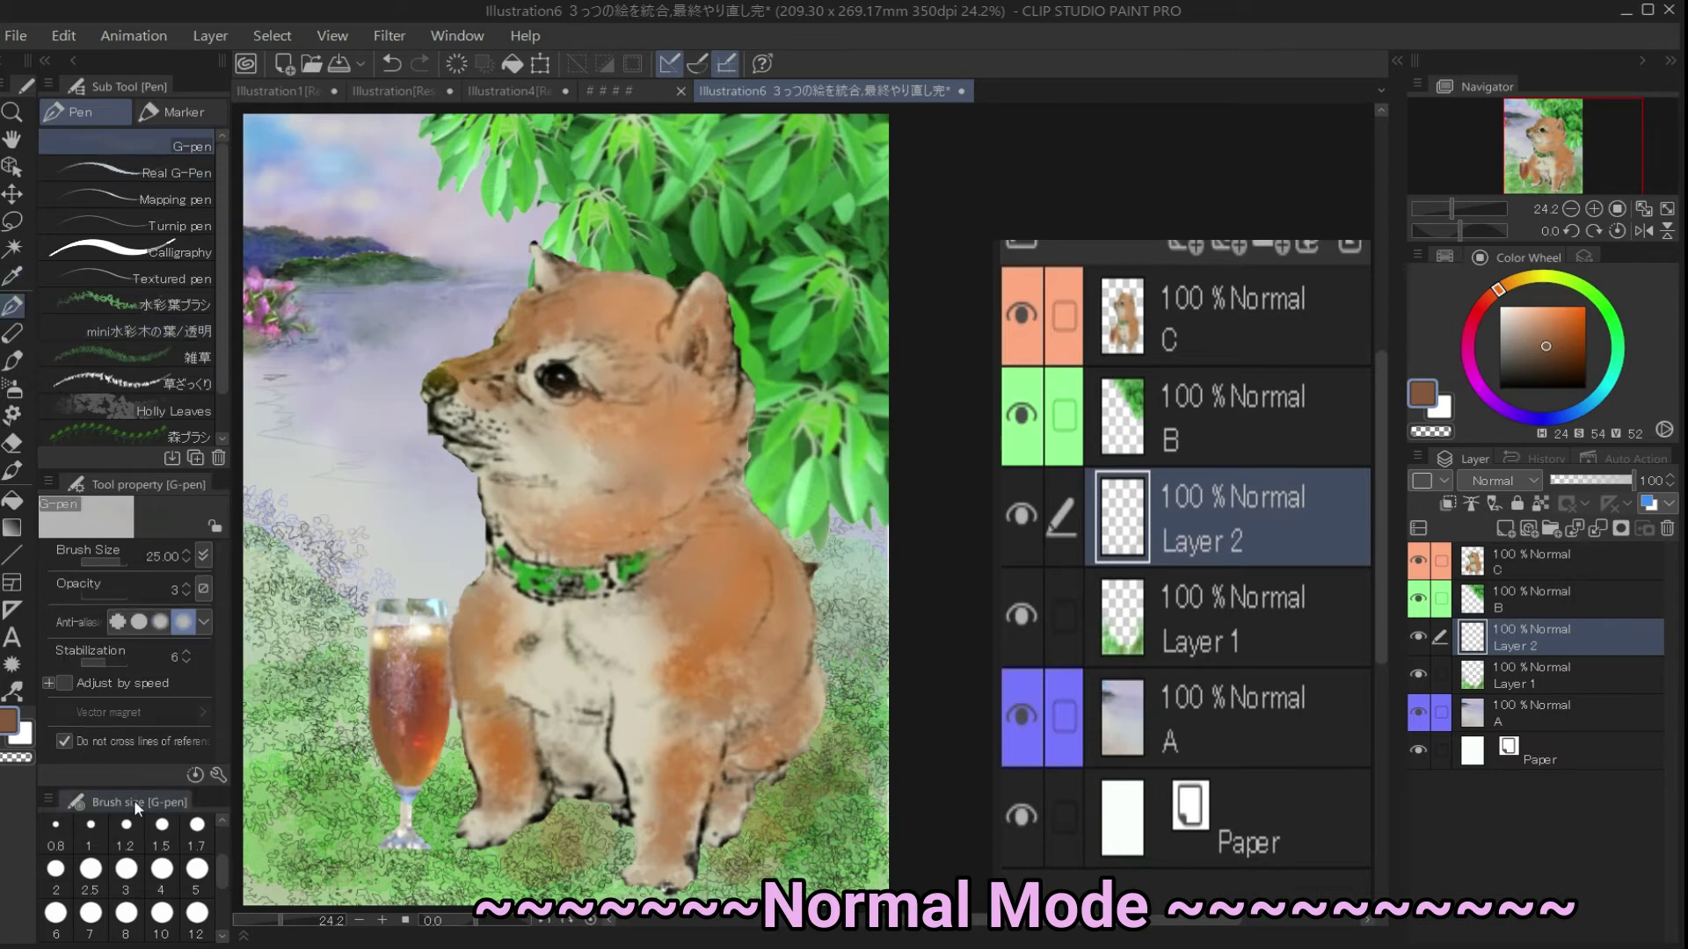
click(1572, 414)
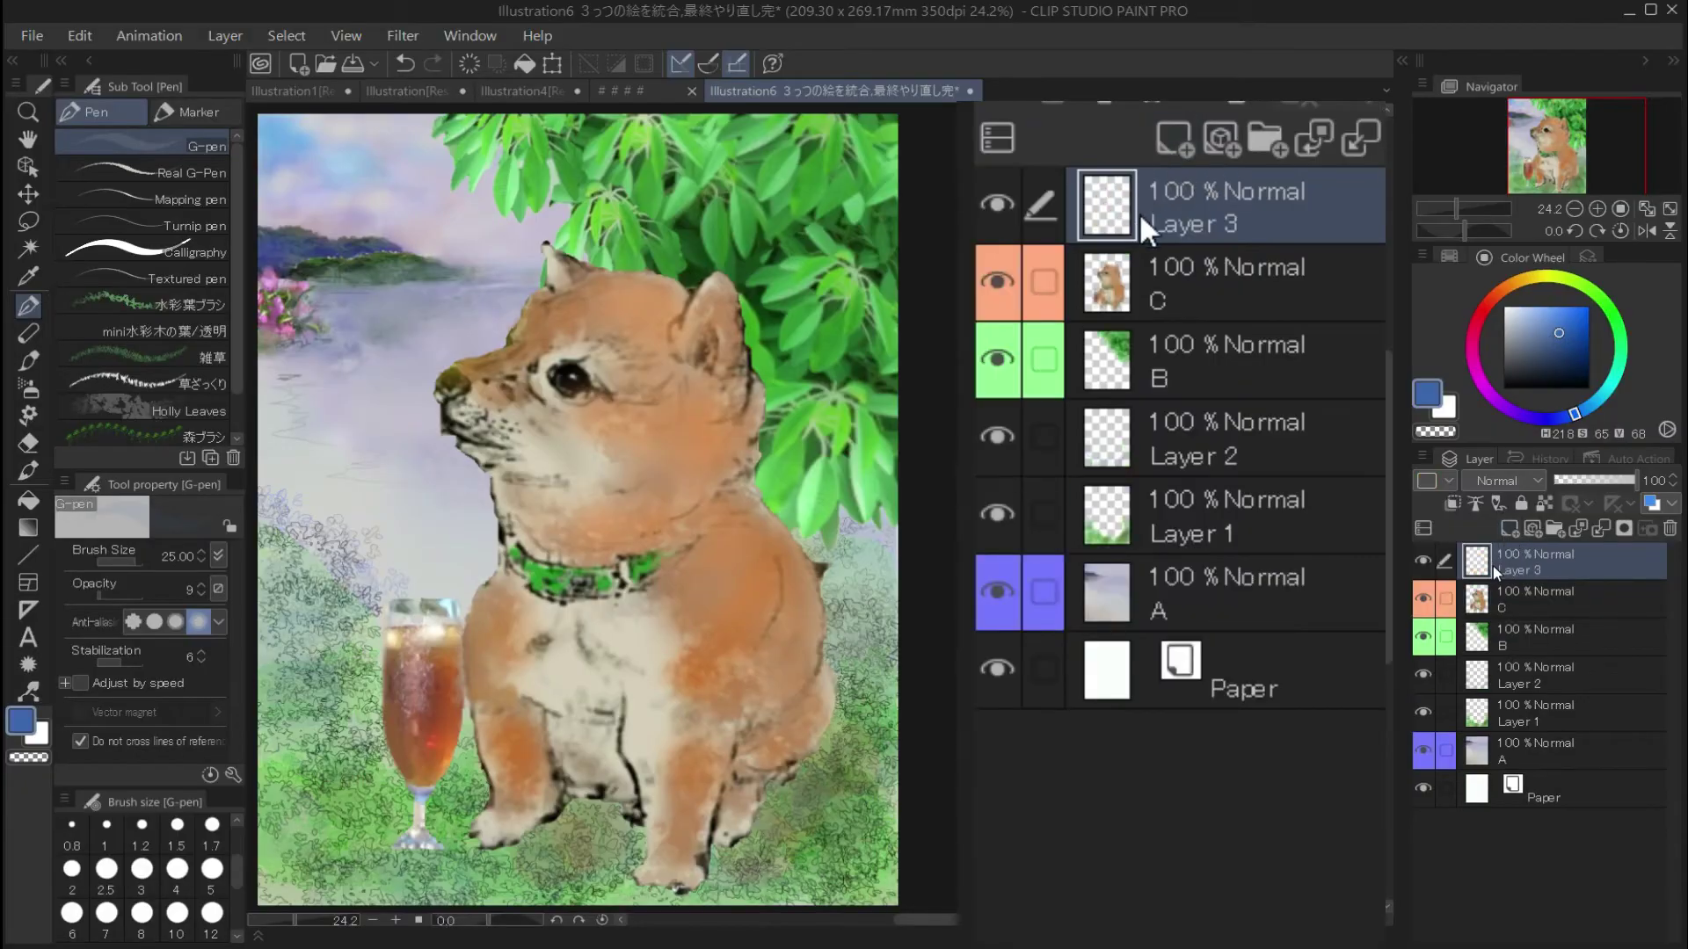
Set the blending mode of Layer 3, above the dog layer, to Multiply
click(1503, 480)
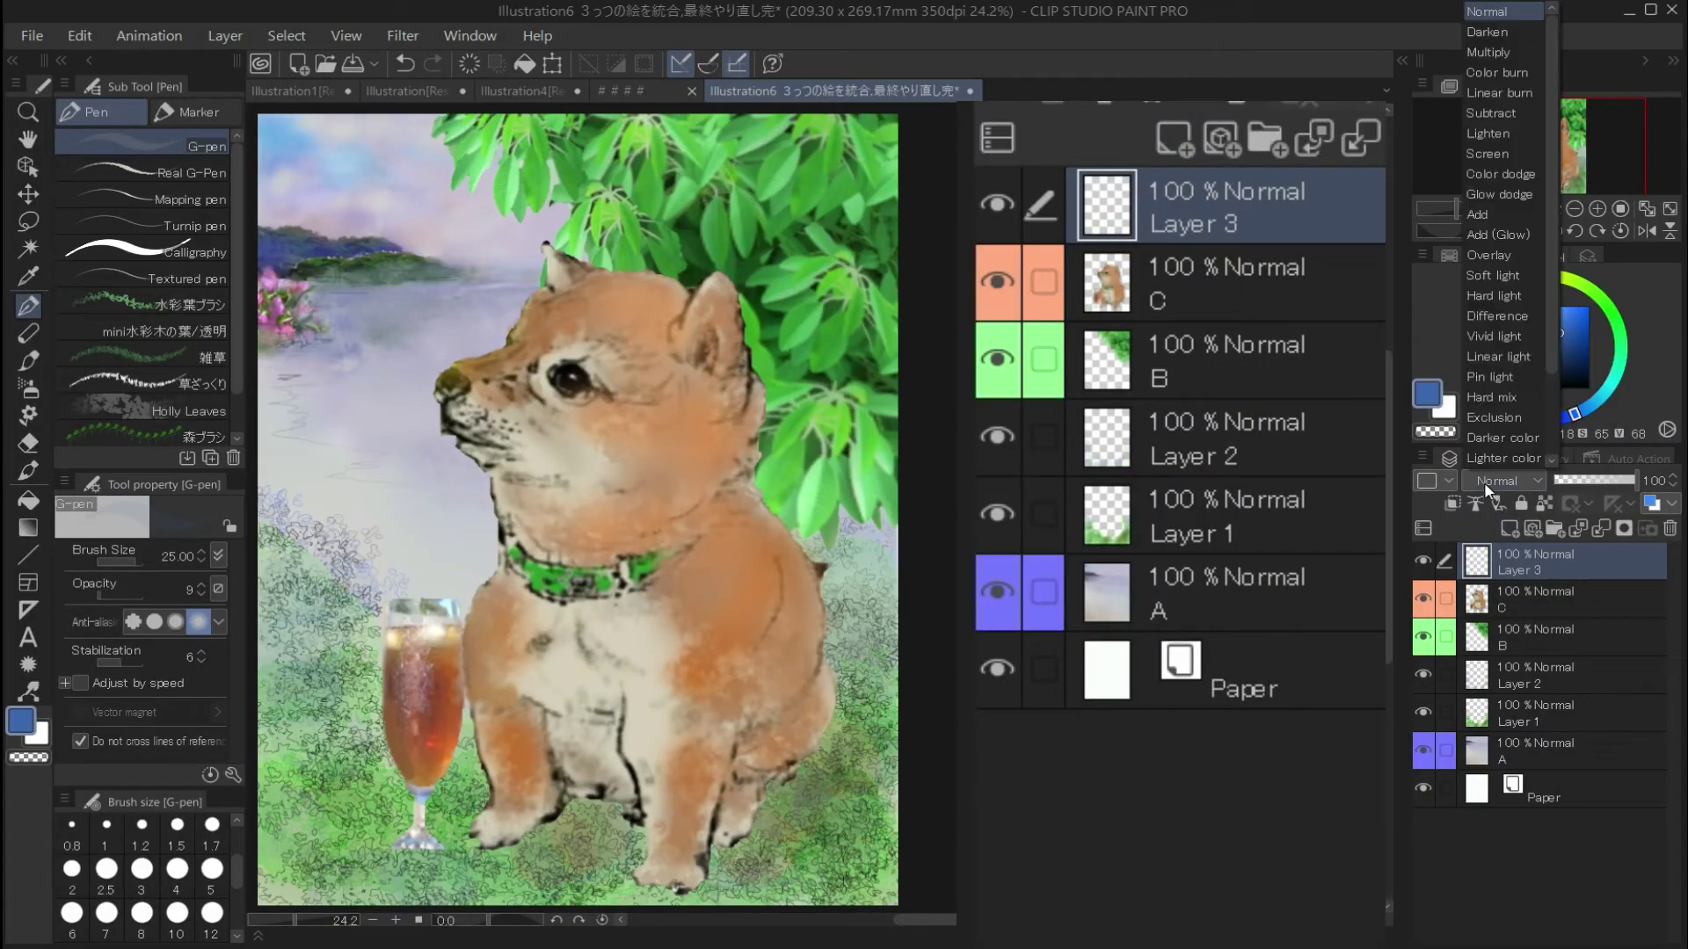
click(1503, 74)
Shade the dog's body on Layer 3 with a brown G-pen (H33 S99 V58) at brush size 15
click(1512, 283)
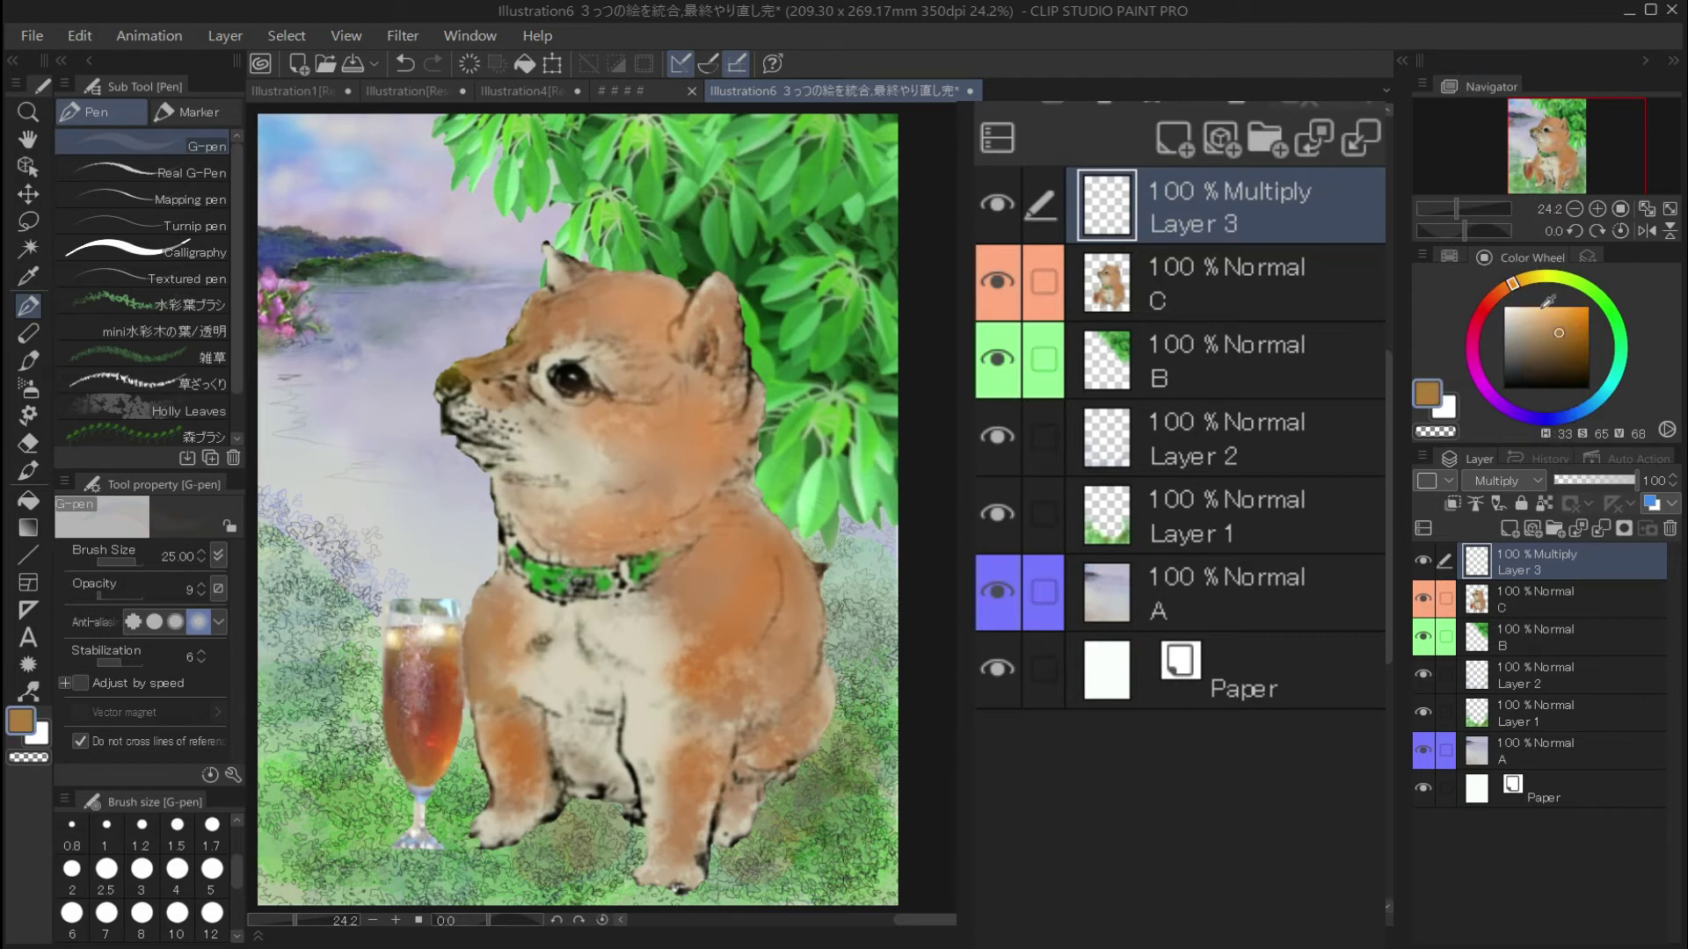
click(1557, 320)
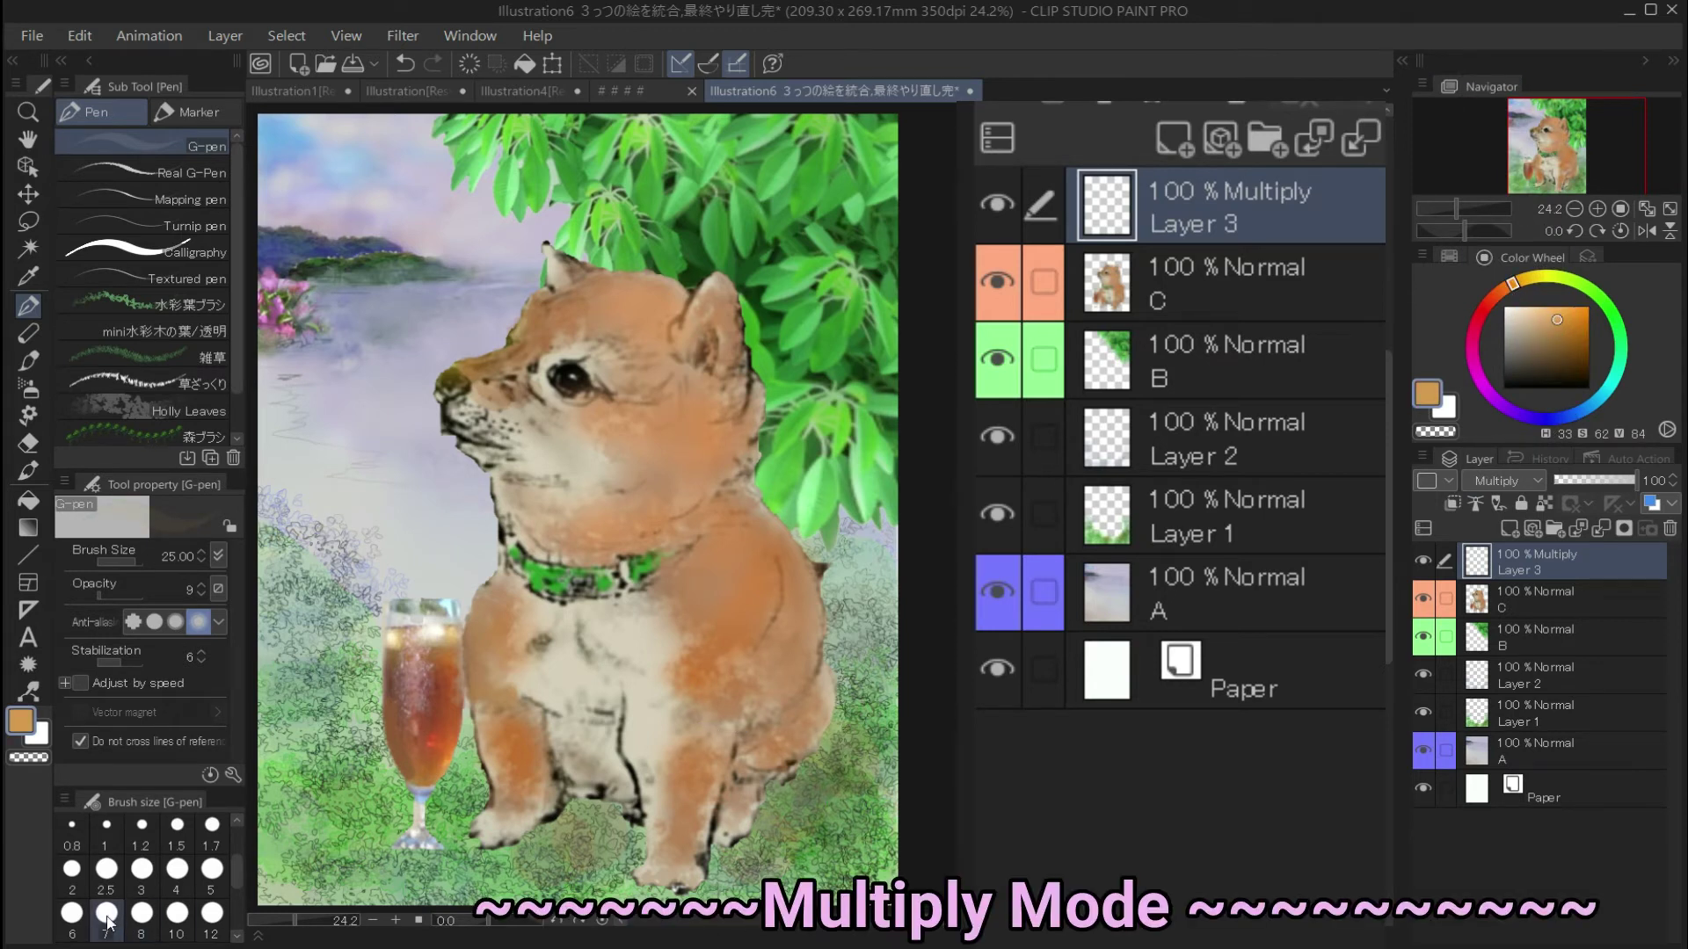
scroll(180, 903, down, 2)
click(209, 888)
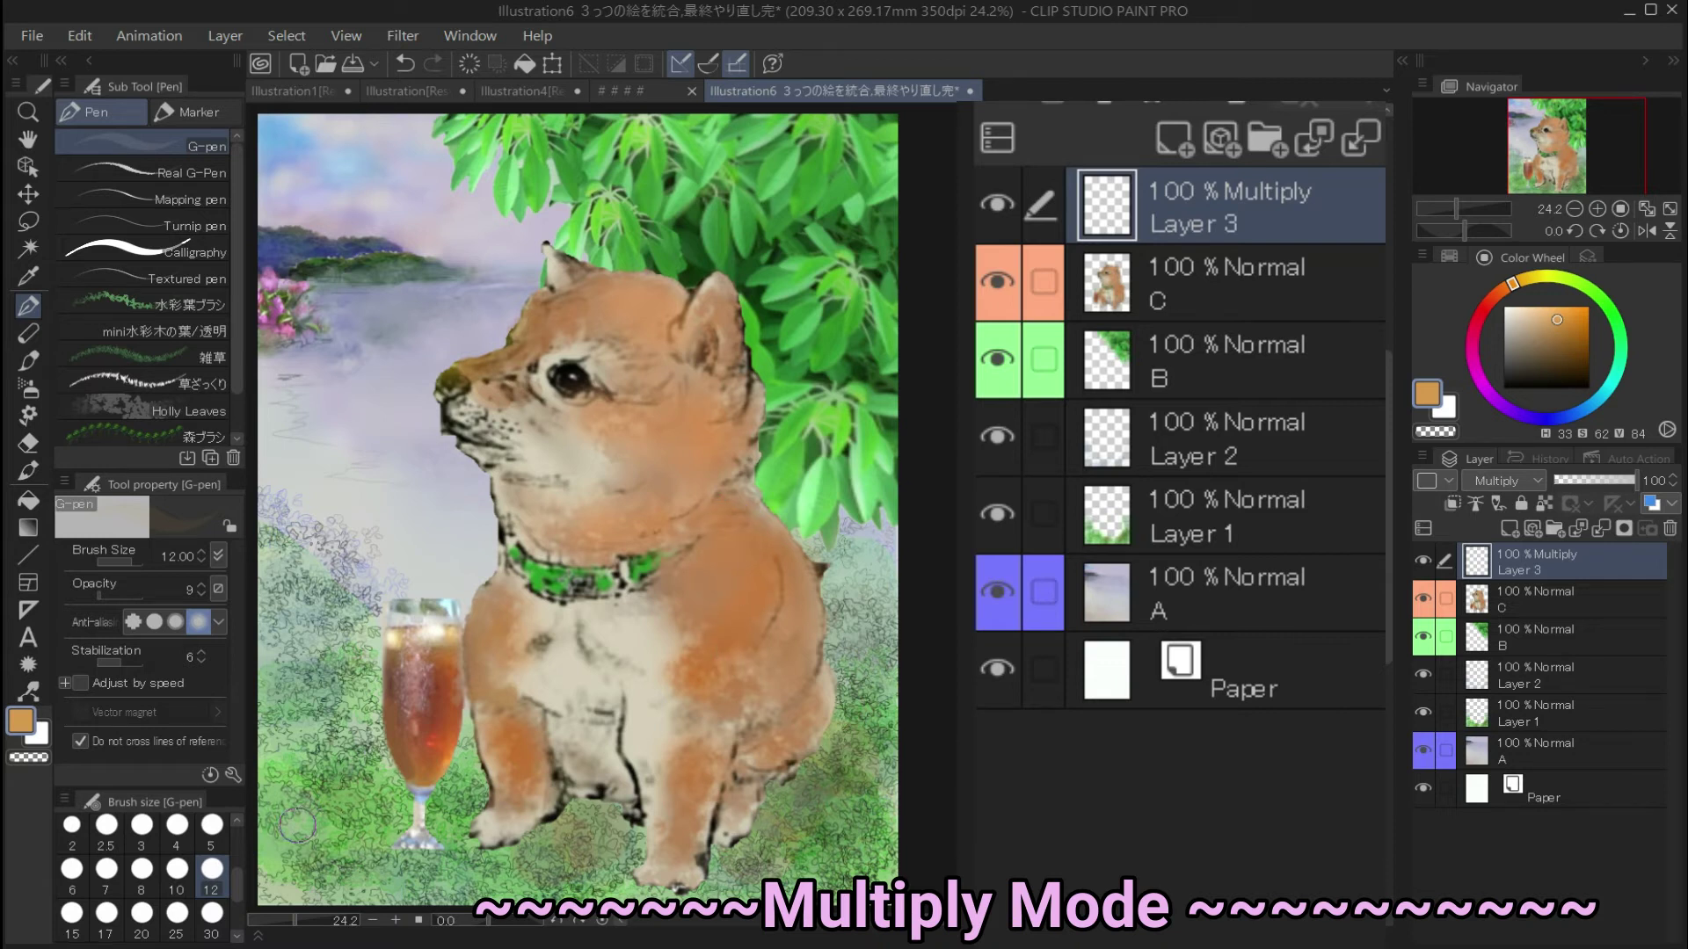
click(72, 914)
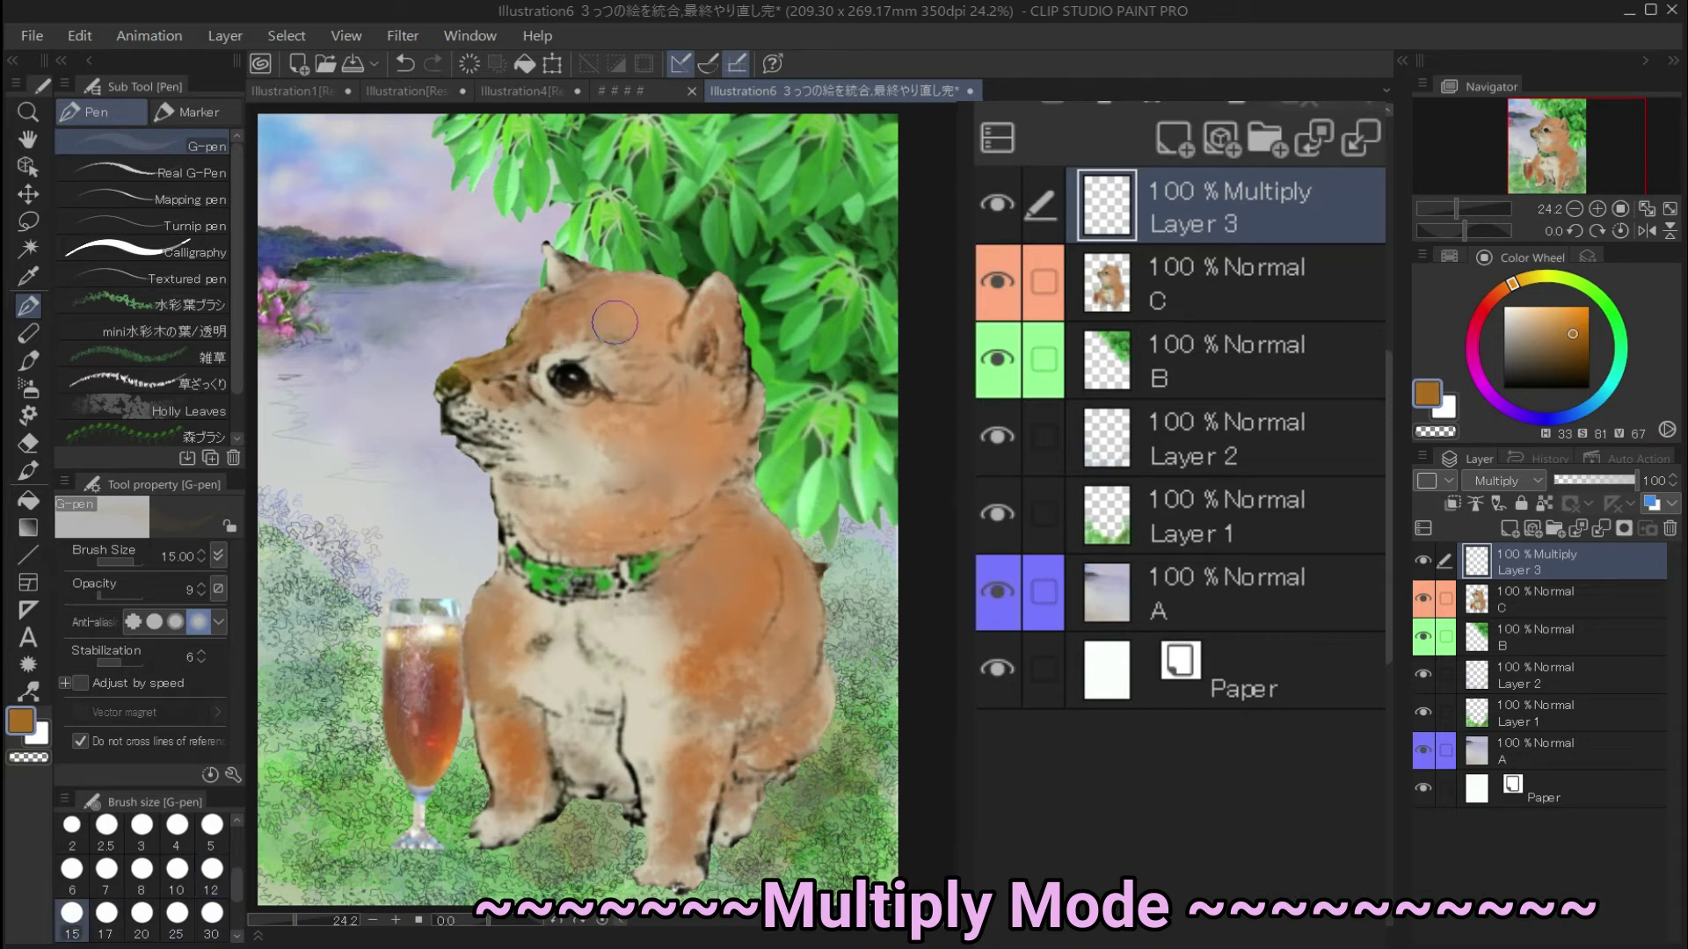
click(1587, 341)
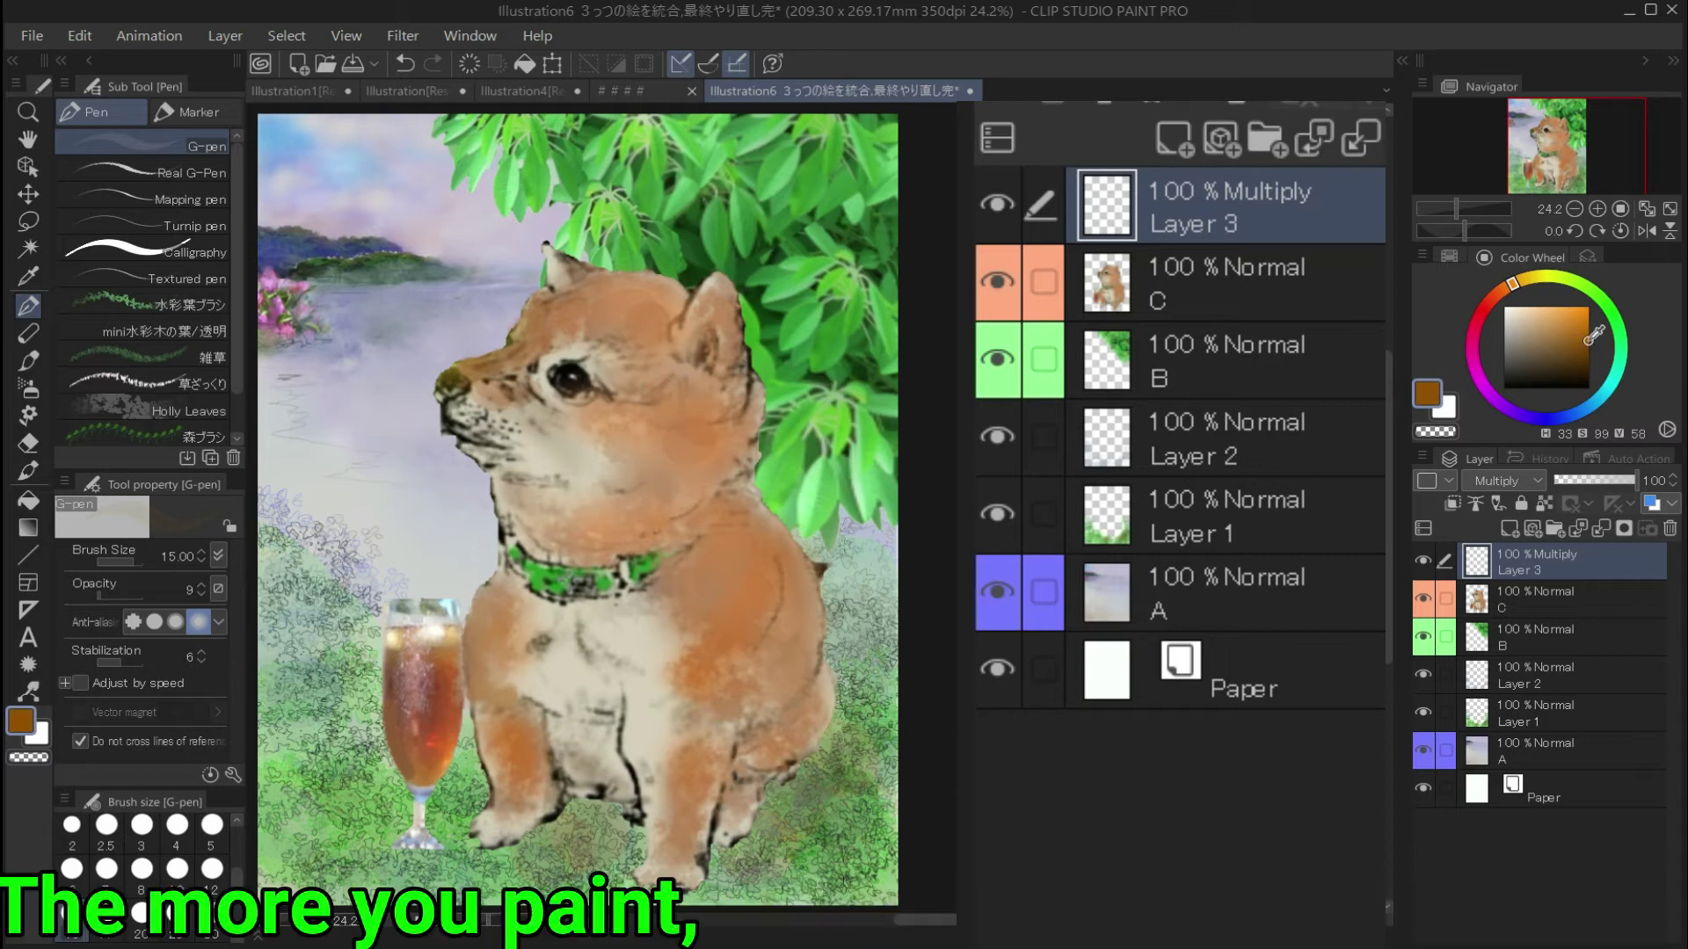
mouse_move(644, 499)
mouse_down()
mouse_move(626, 432)
mouse_move(719, 438)
mouse_move(608, 485)
mouse_move(651, 508)
mouse_up()
Paint orange shading (H33 S89 V84) over the dog's legs, chest, back and head on the Multiply layer
click(1580, 320)
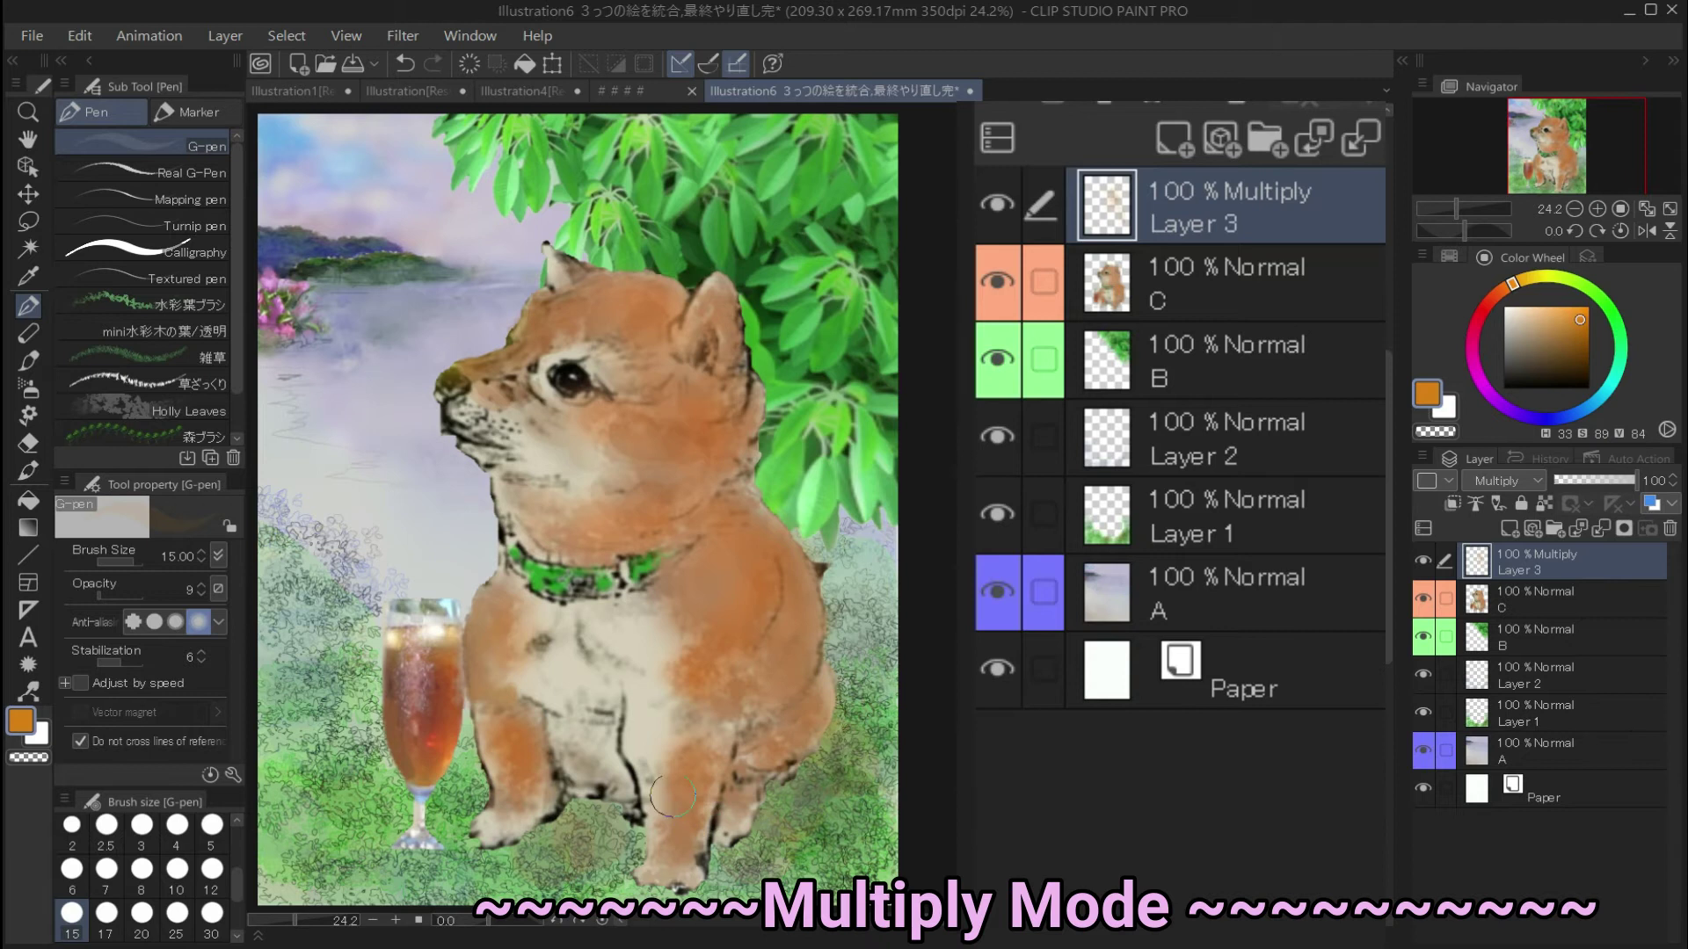
mouse_move(665, 749)
mouse_down()
mouse_move(651, 675)
mouse_move(667, 714)
mouse_up()
drag(670, 618, 651, 618)
mouse_move(543, 619)
mouse_down()
mouse_move(507, 613)
mouse_move(510, 597)
mouse_move(495, 723)
mouse_move(490, 633)
mouse_move(523, 805)
mouse_move(530, 640)
mouse_move(647, 612)
mouse_move(664, 658)
mouse_move(739, 713)
mouse_move(735, 812)
mouse_move(692, 733)
mouse_move(656, 729)
mouse_move(665, 646)
mouse_move(743, 586)
mouse_up()
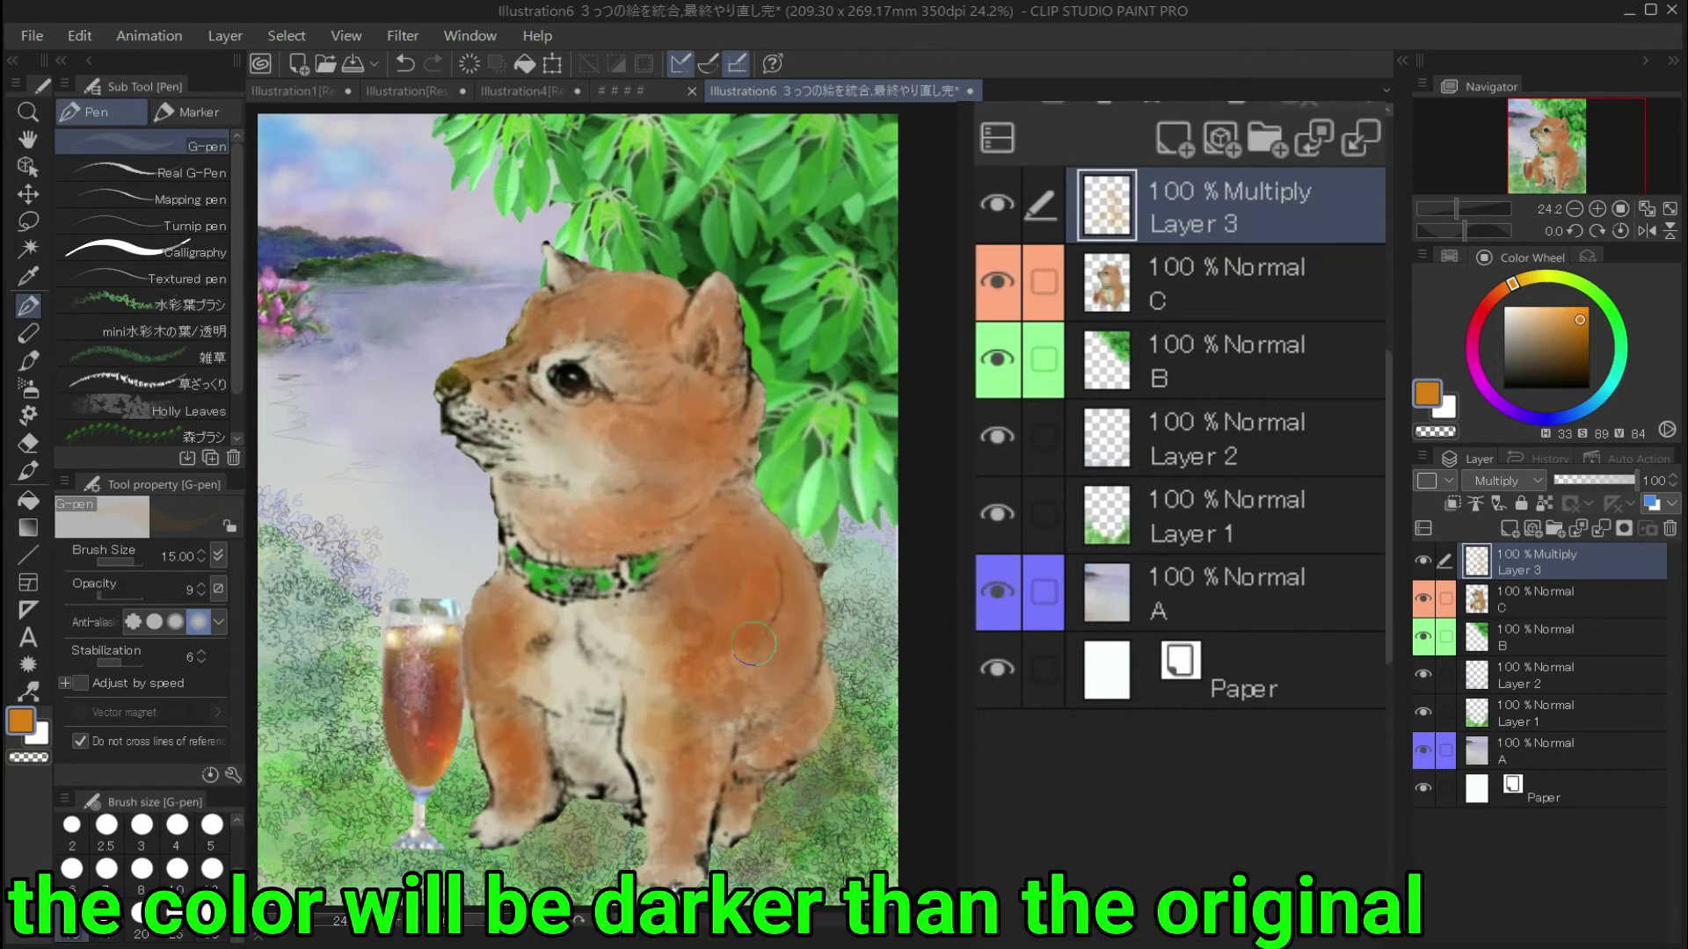
mouse_move(743, 673)
mouse_down()
mouse_move(745, 479)
mouse_move(650, 481)
mouse_move(509, 419)
mouse_move(614, 442)
mouse_move(688, 294)
mouse_move(599, 461)
mouse_up()
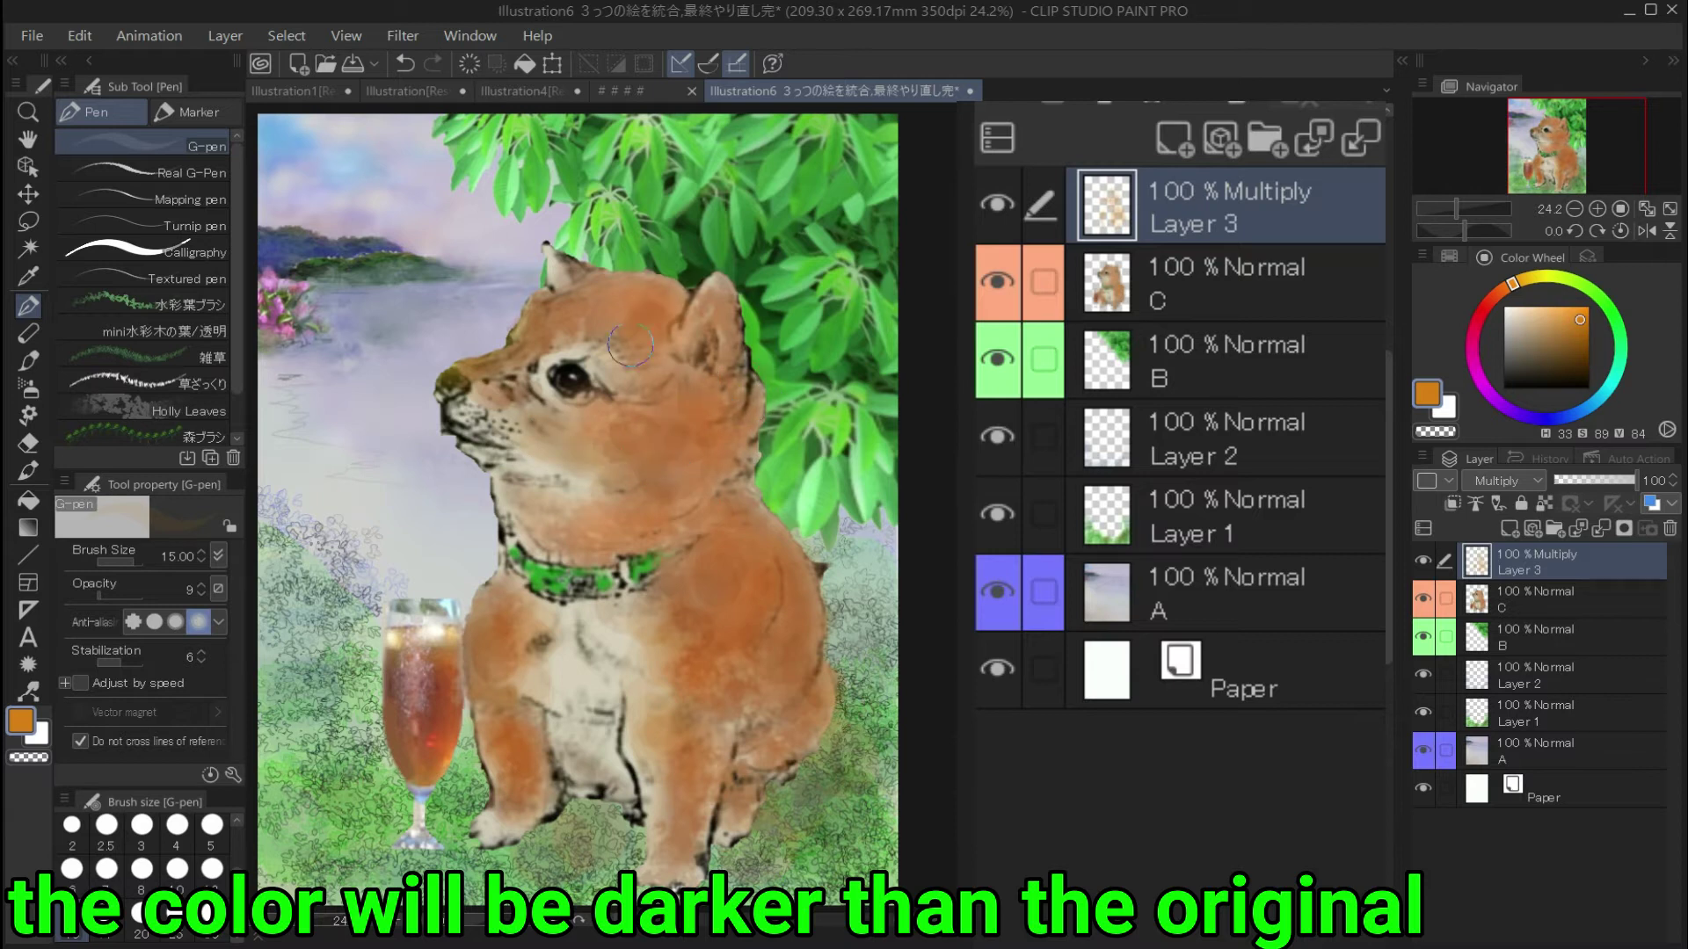
mouse_move(630, 345)
mouse_down()
mouse_move(658, 287)
mouse_move(571, 296)
mouse_up()
mouse_move(719, 739)
mouse_down()
mouse_move(640, 686)
mouse_move(677, 533)
mouse_move(477, 392)
mouse_move(682, 499)
mouse_up()
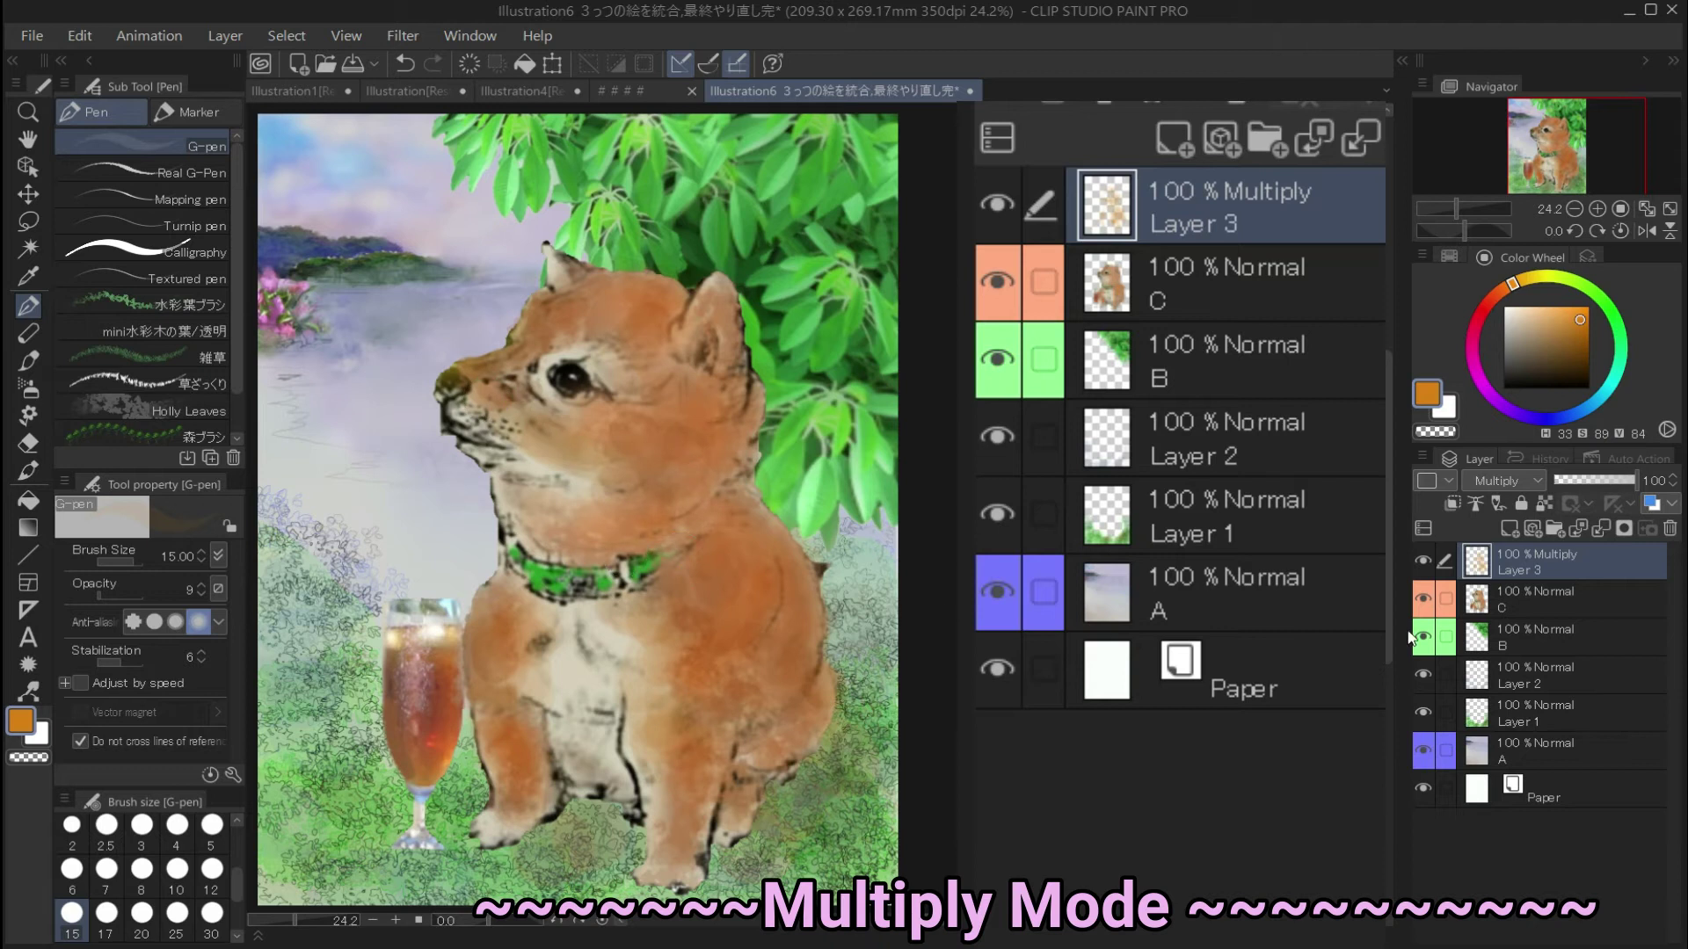
Add a new layer above Layer 3 and set its blending mode to Screen
click(1509, 528)
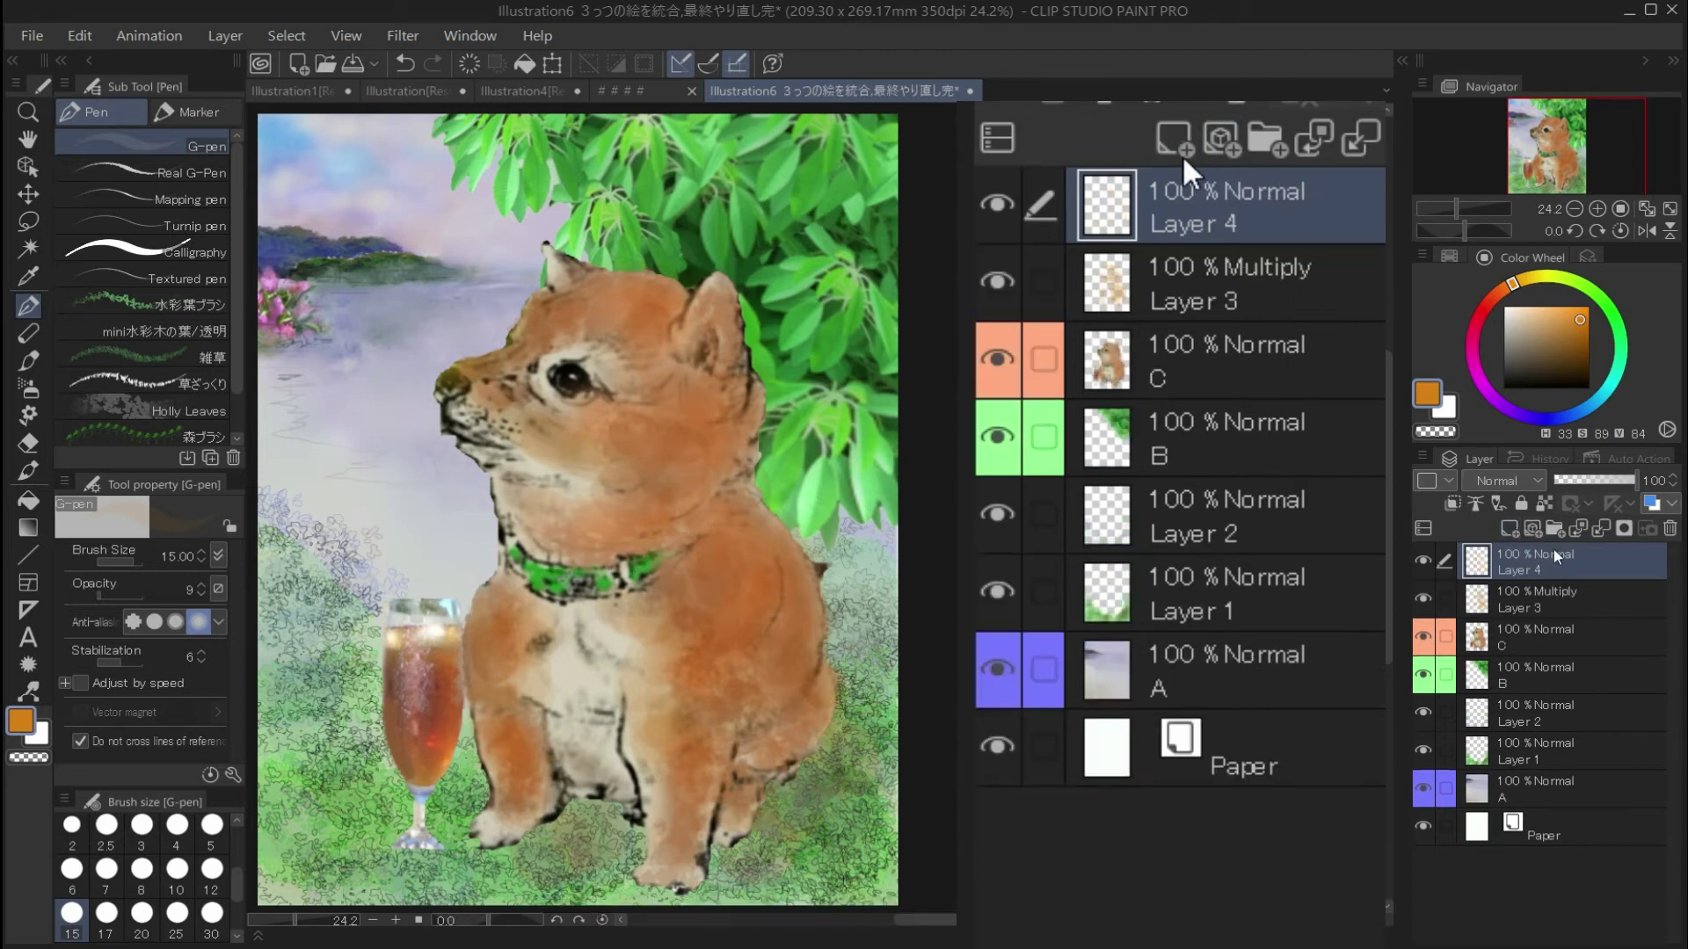
click(1512, 493)
click(1485, 175)
Paint soft yellow highlights (H52 S62 V88) on the dog's body and head with the G-pen at brush size 8
click(1555, 321)
click(140, 869)
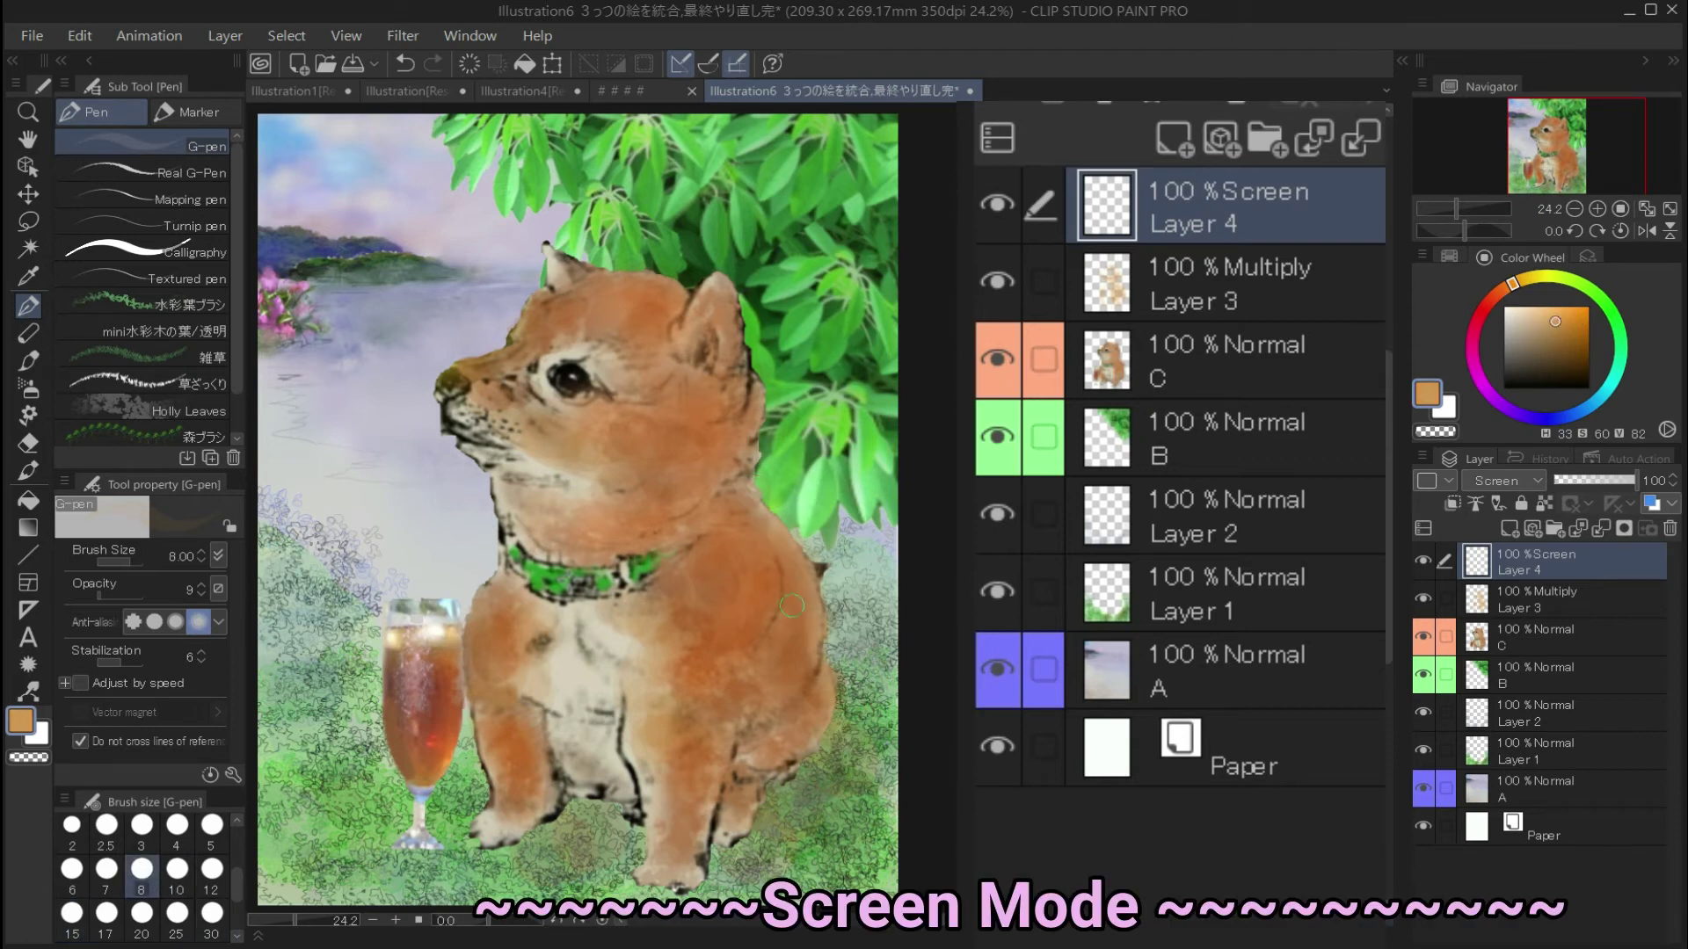
click(1536, 278)
drag(541, 341, 549, 314)
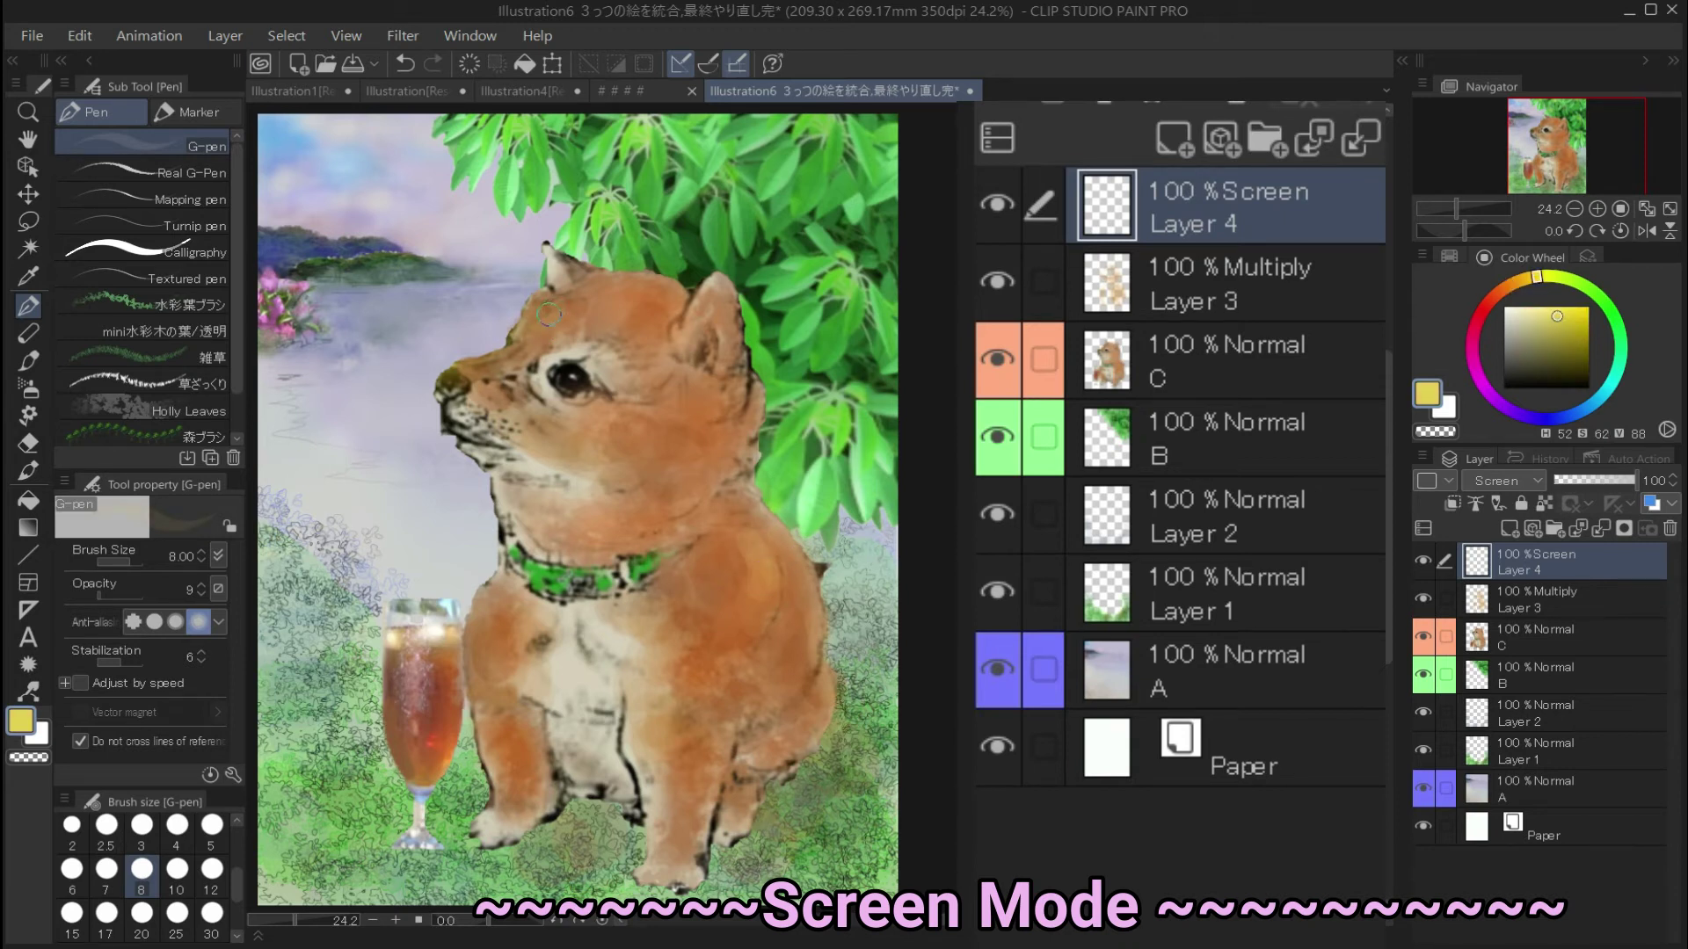
drag(485, 603, 475, 654)
Add deeper yellow highlights (H52 S99 V80) near the dog's collar and lower Layer 4's opacity to 47%
click(1587, 323)
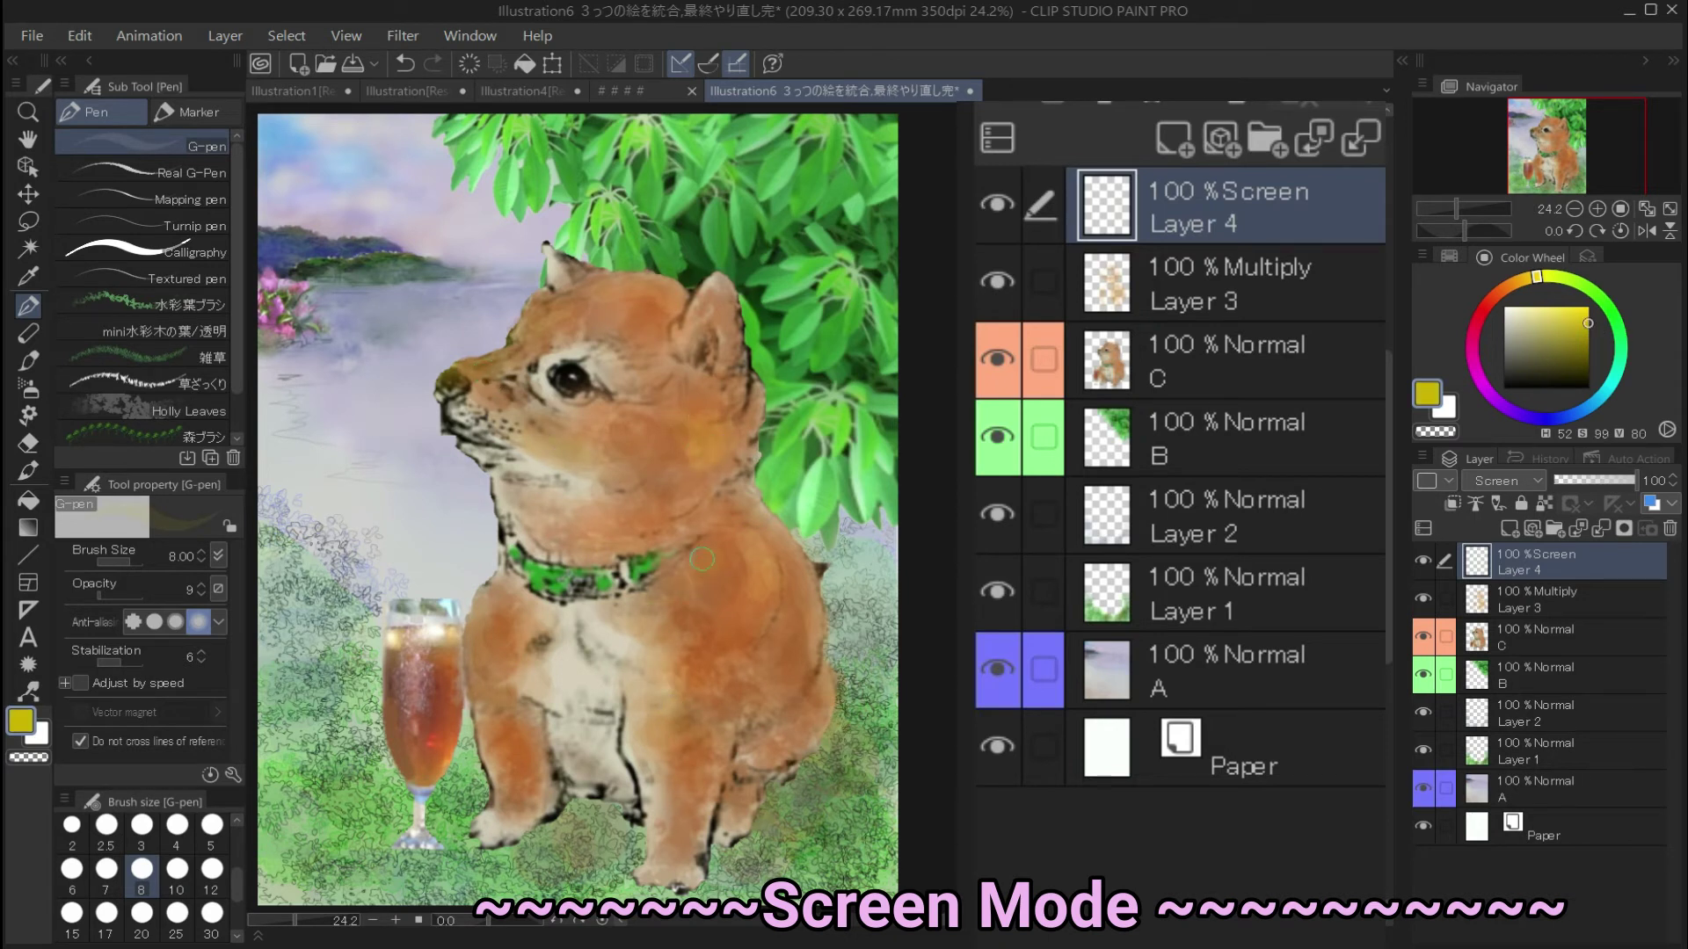
drag(701, 559, 690, 603)
drag(1633, 480, 1591, 478)
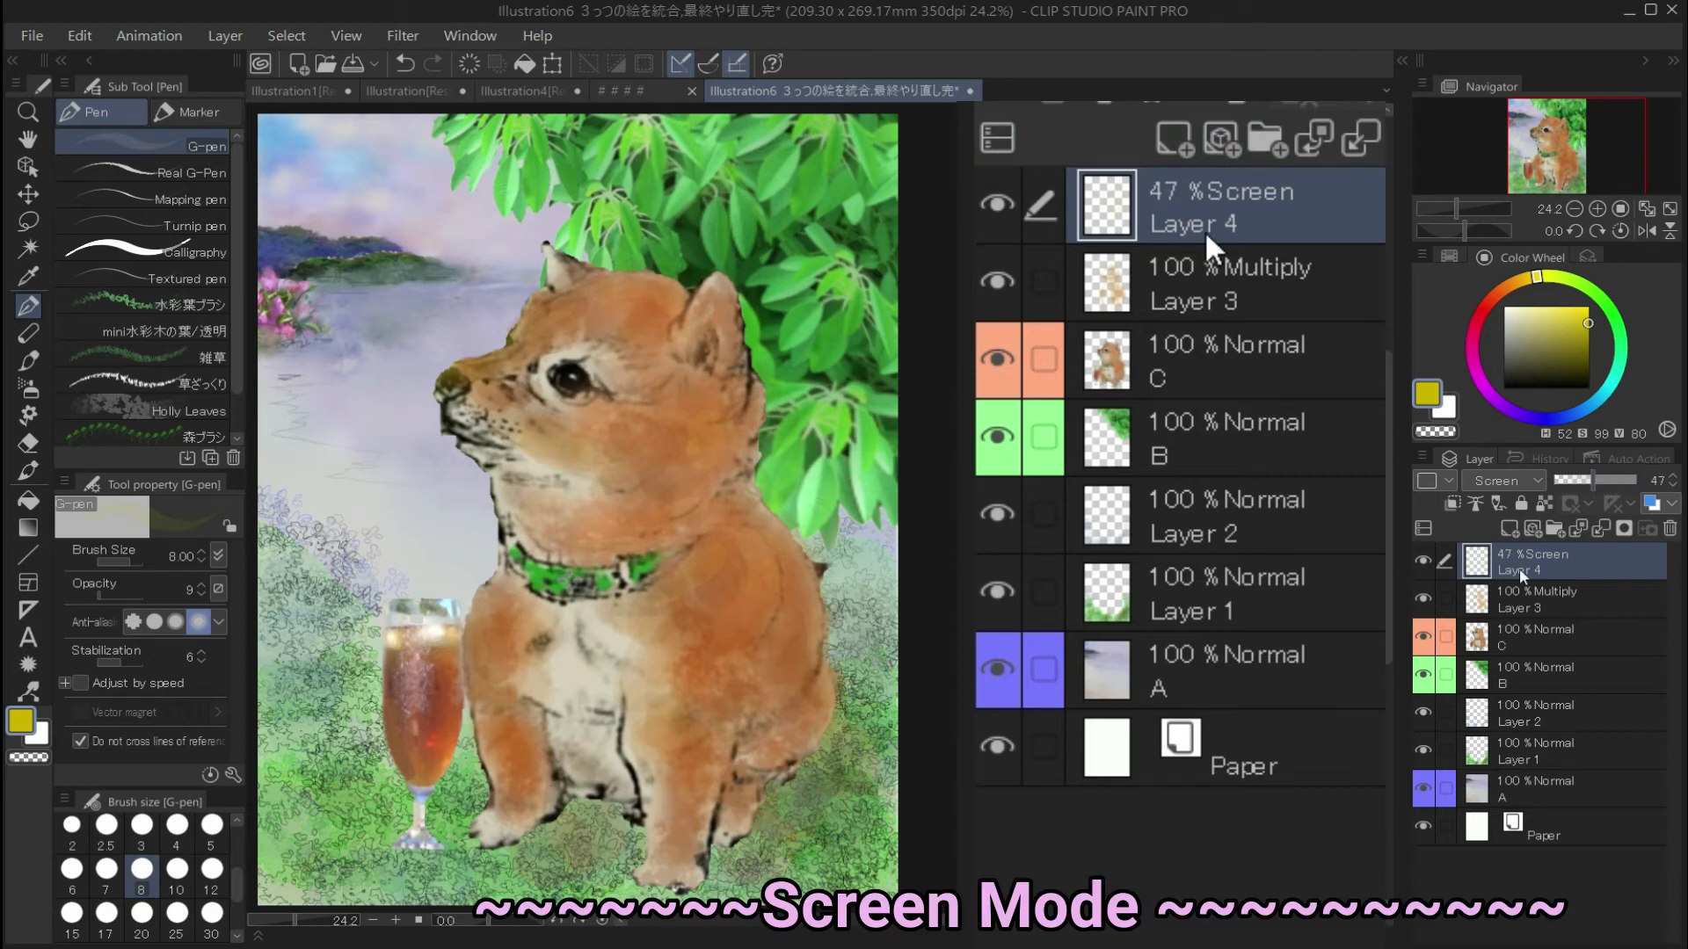
Add another new layer above Layer 4 and set its blending mode to Screen
click(1509, 528)
click(1499, 481)
click(1504, 167)
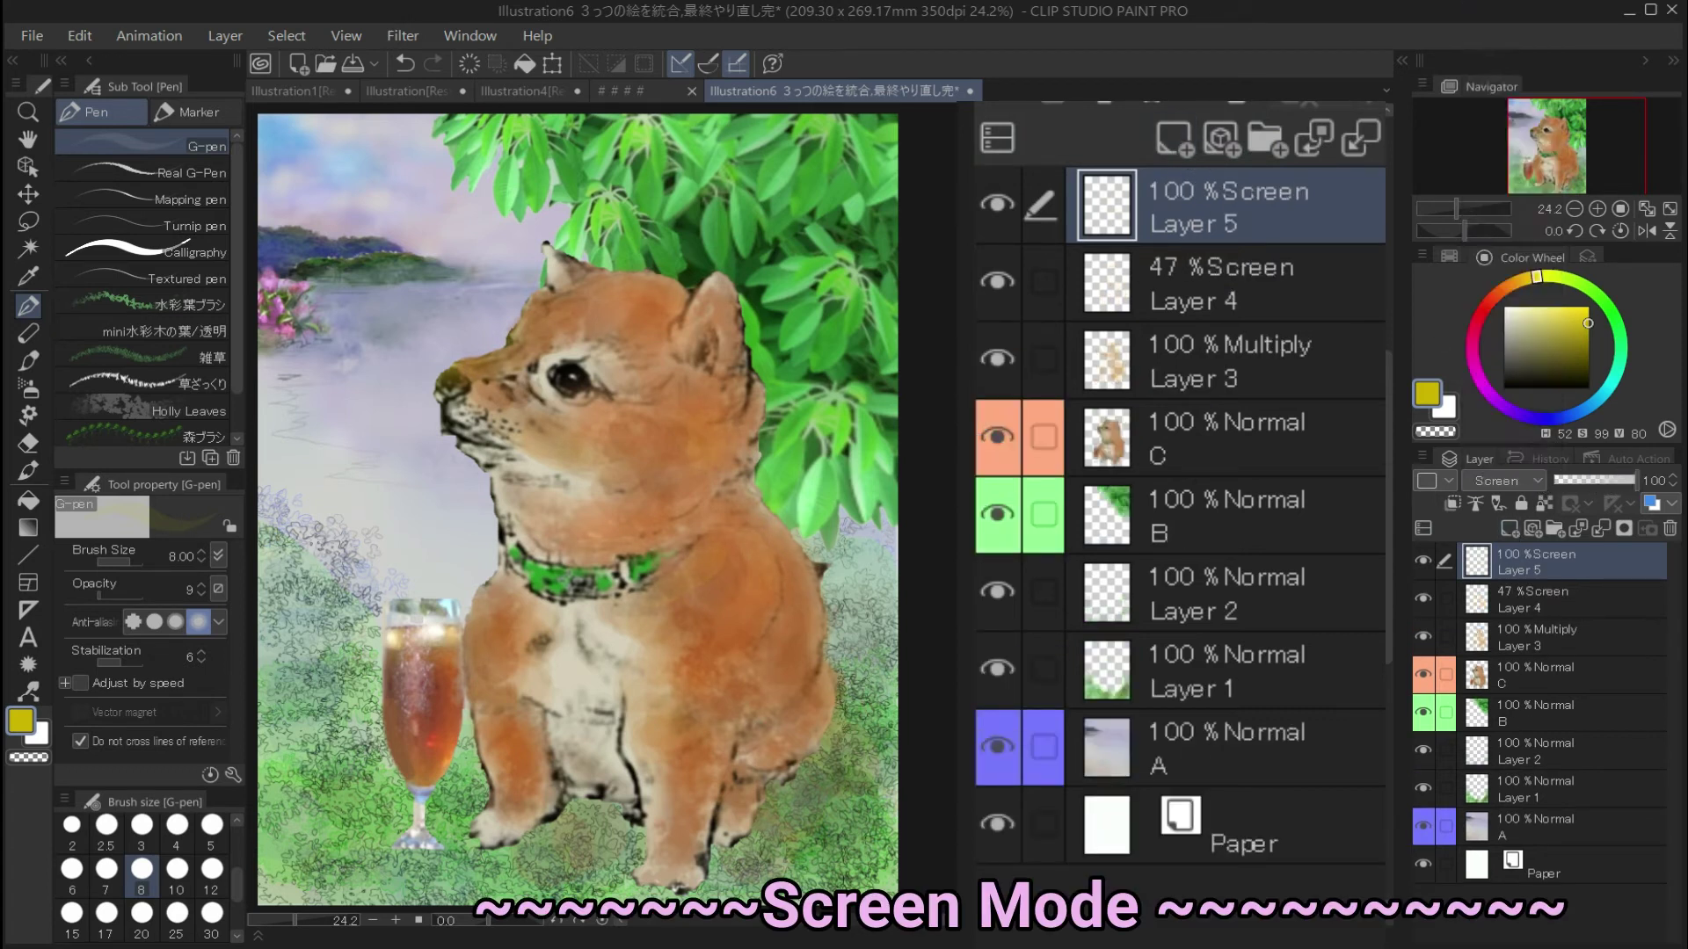
Recolor the drink in the glass with yellow, green (H118 S99 V80) and purple (H291 S99 V80), raising pen opacity to 21
mouse_move(434, 719)
mouse_down()
mouse_move(397, 684)
mouse_move(426, 723)
mouse_up()
click(1609, 314)
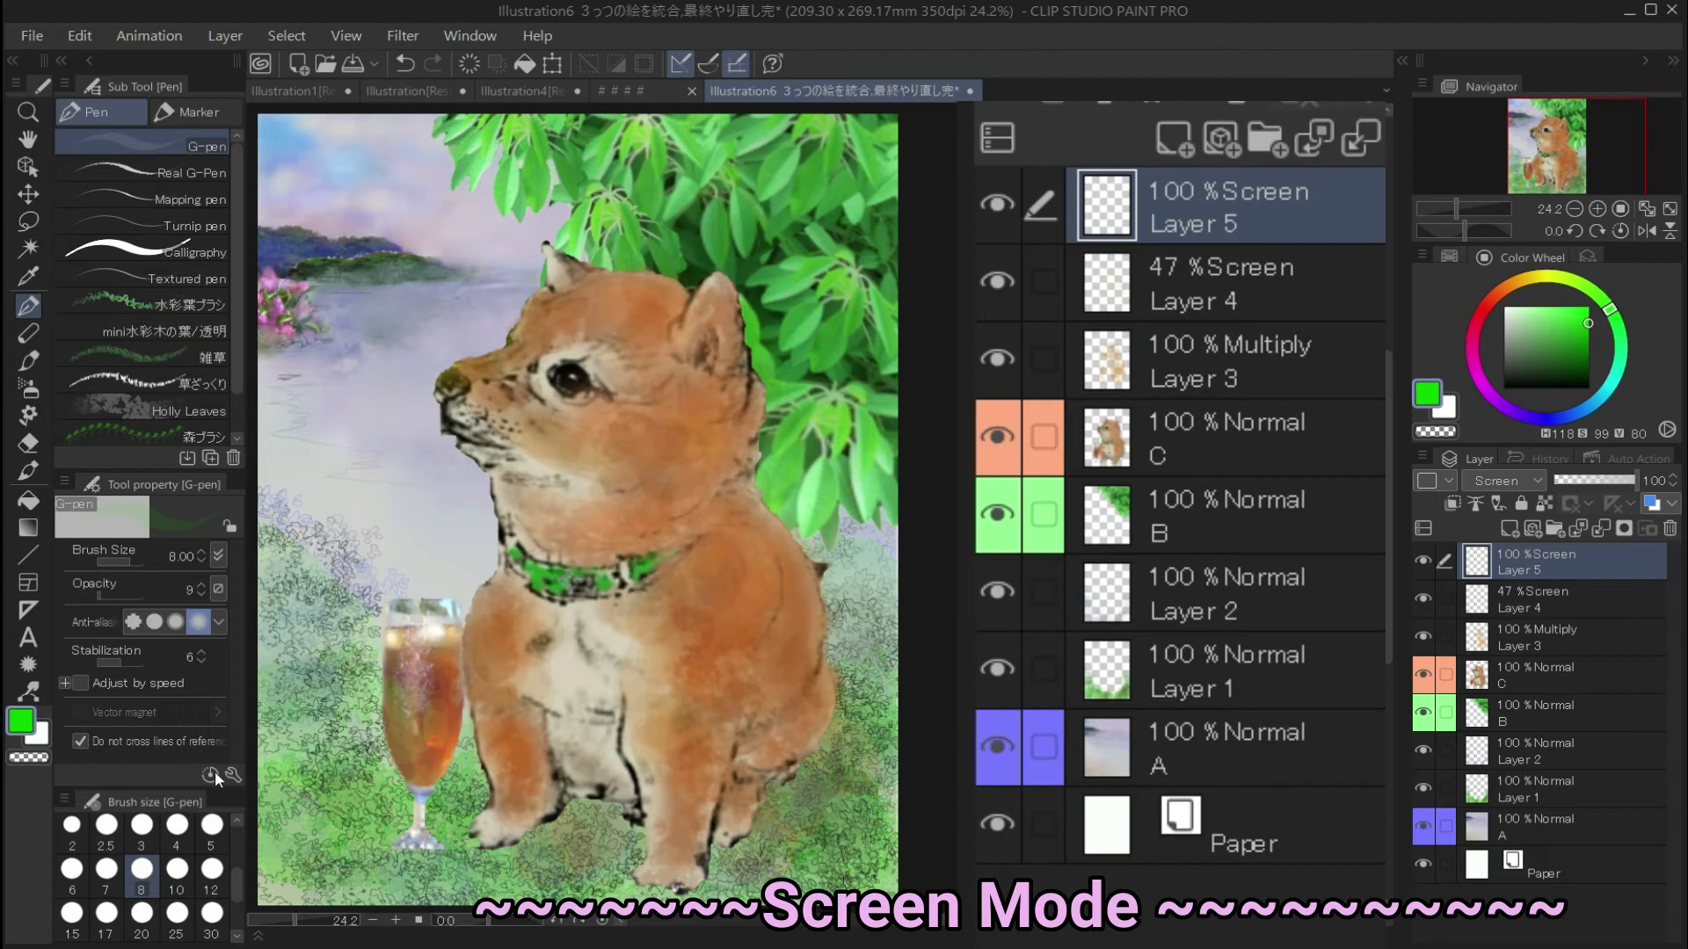
click(106, 595)
mouse_move(401, 673)
mouse_down()
mouse_move(392, 729)
mouse_move(412, 754)
mouse_move(369, 670)
mouse_move(429, 710)
mouse_move(392, 747)
mouse_up()
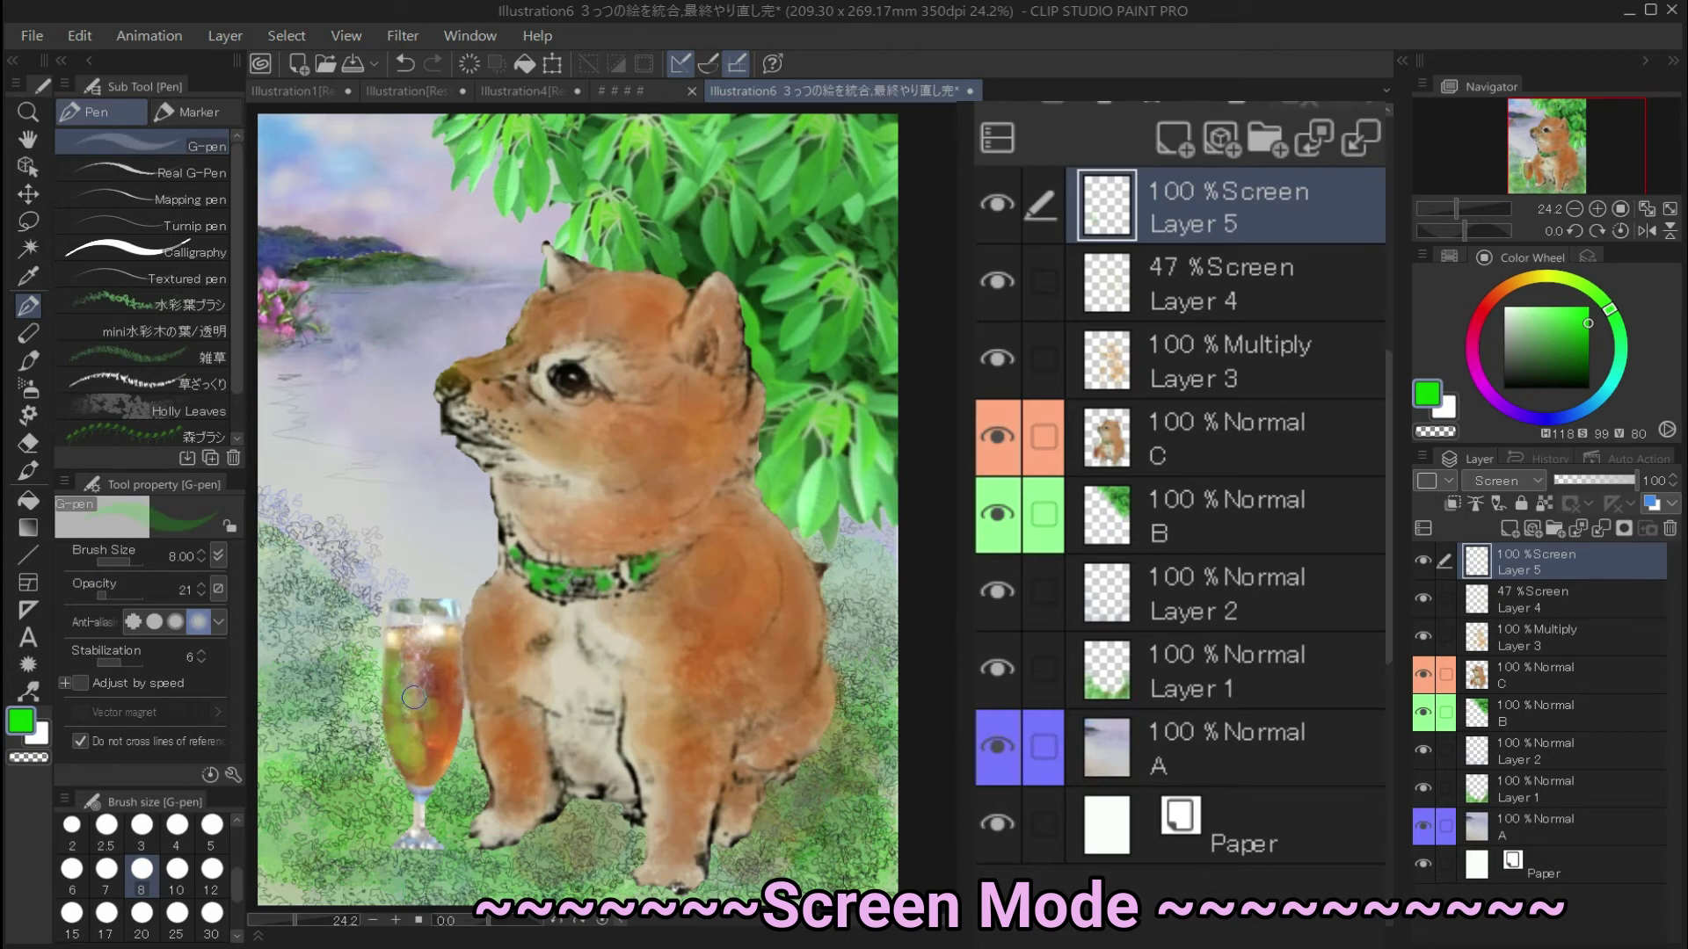
click(1502, 397)
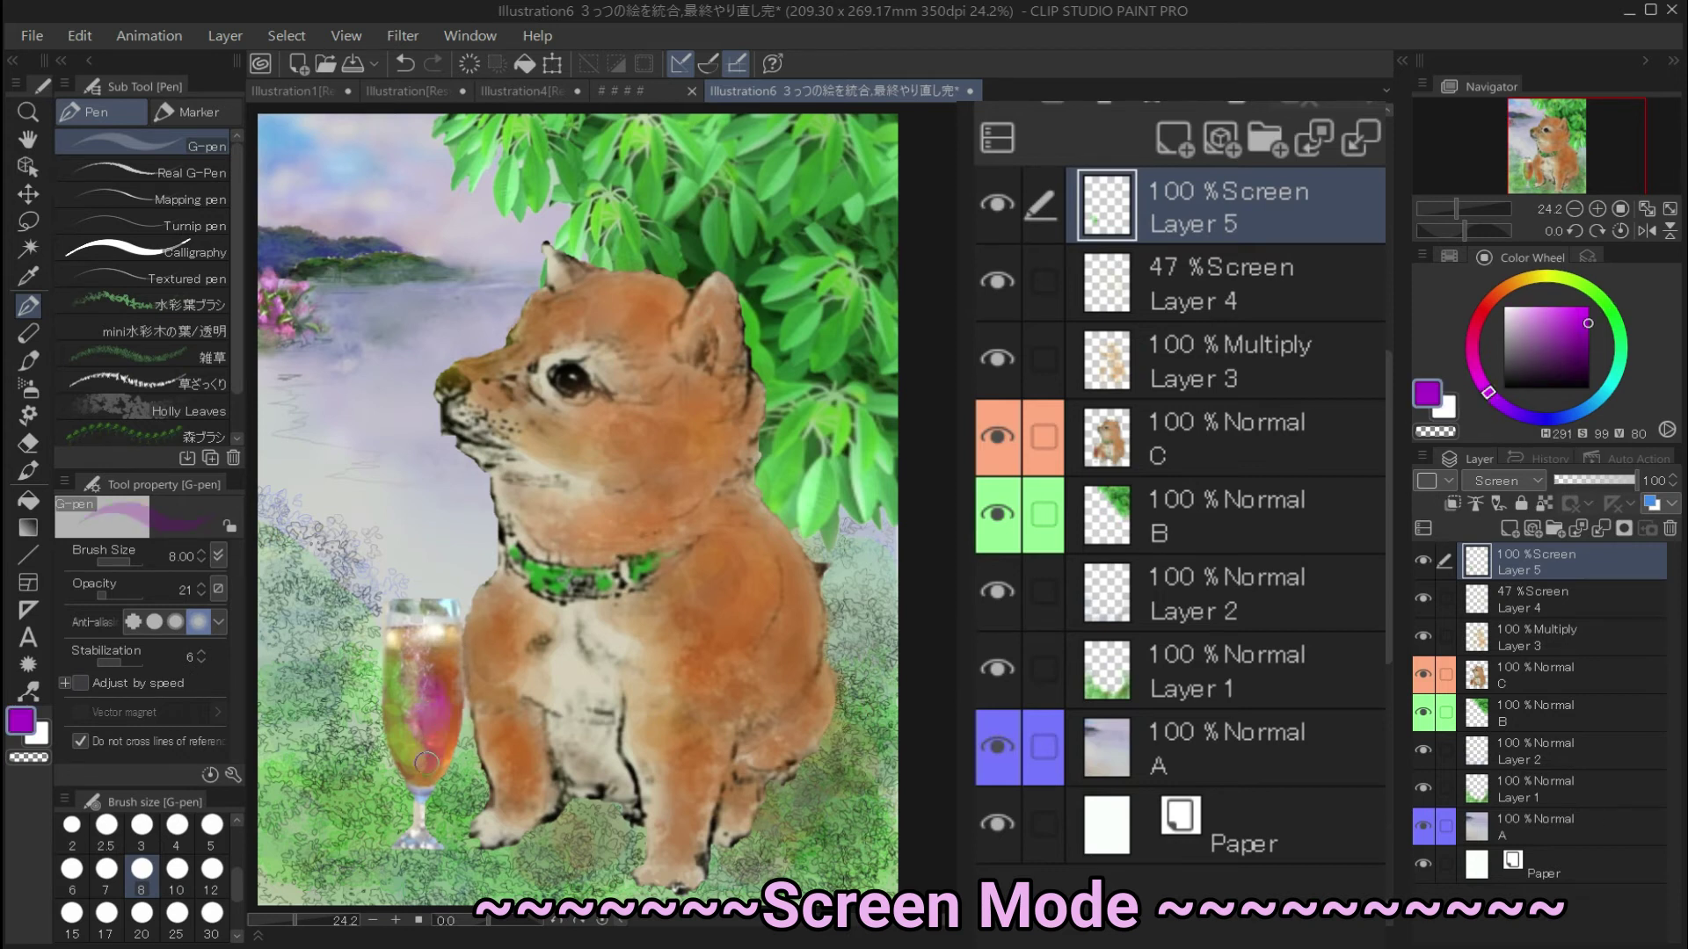
Add a new layer directly above layer B and set its blending mode to Overlay
click(1539, 712)
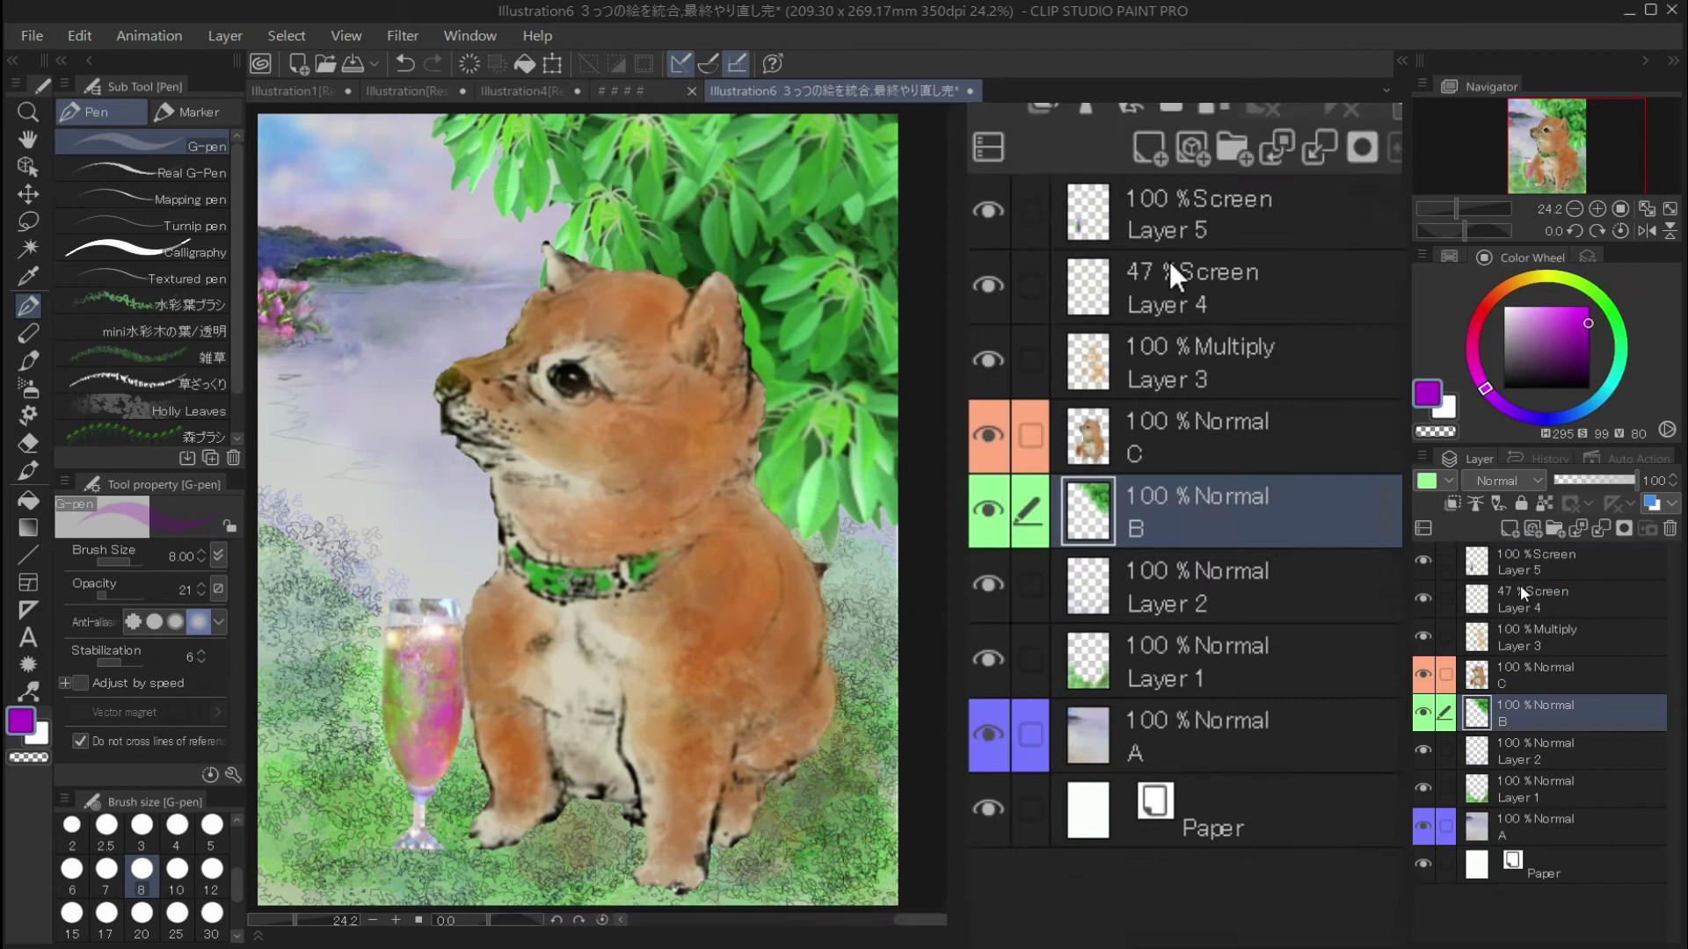
click(1509, 528)
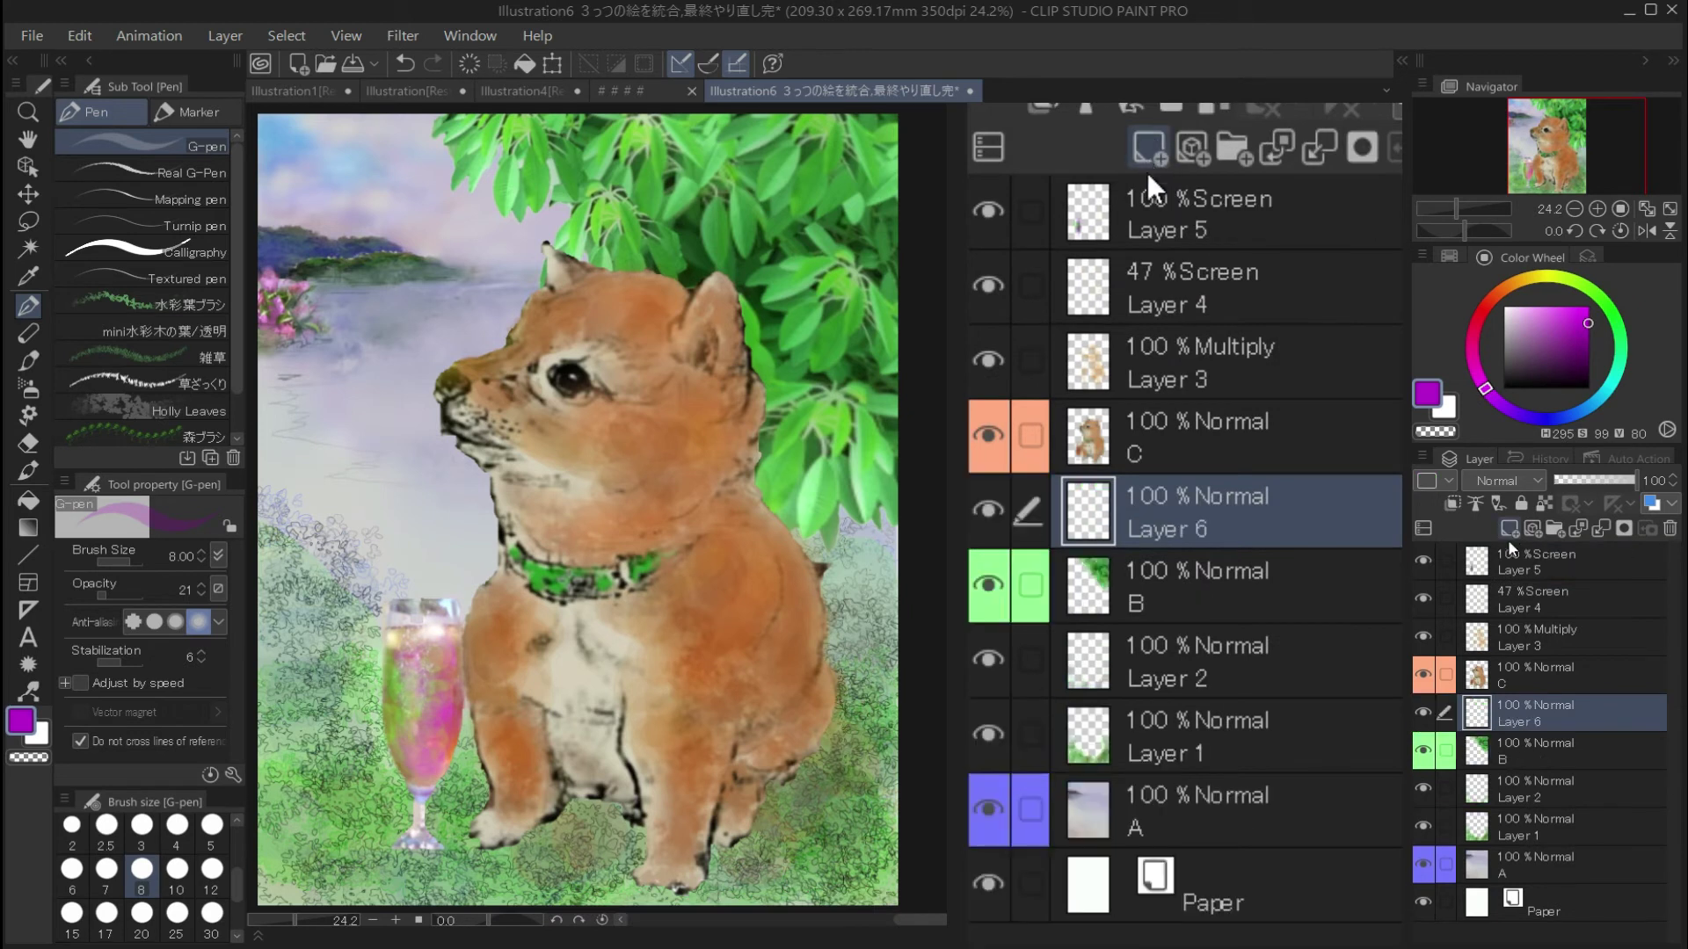
click(1499, 481)
click(1489, 255)
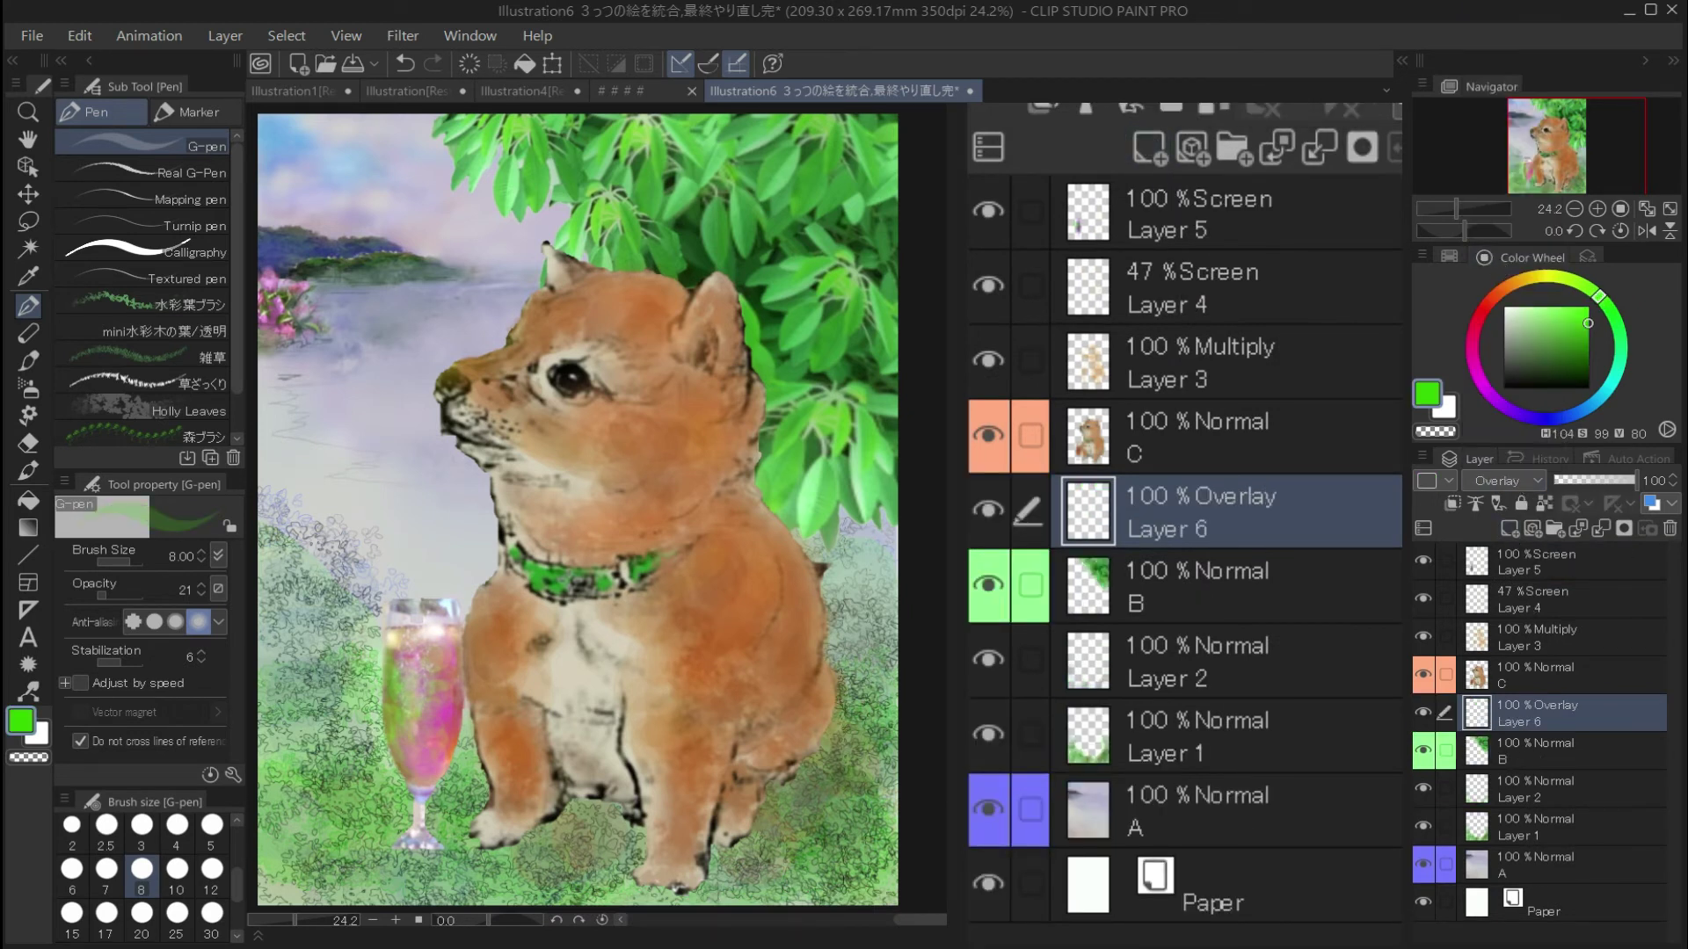
Tint the upper tree leaves with blue (H214 S99 V80) using the G-pen at brush size 15
click(72, 914)
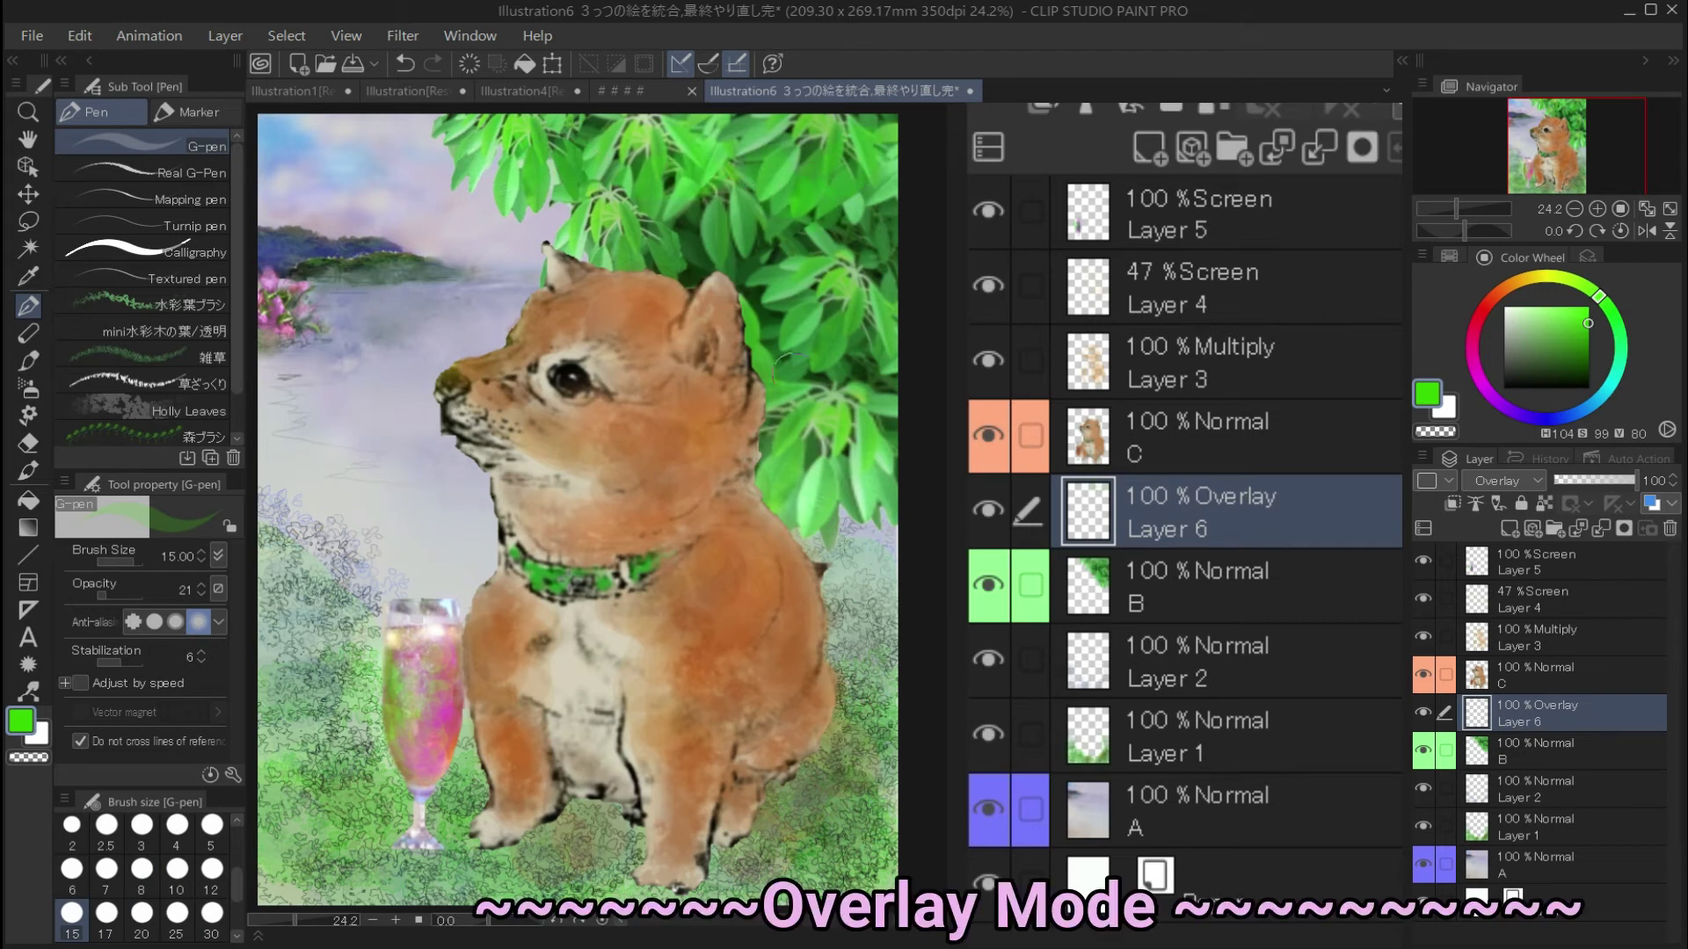
click(1580, 415)
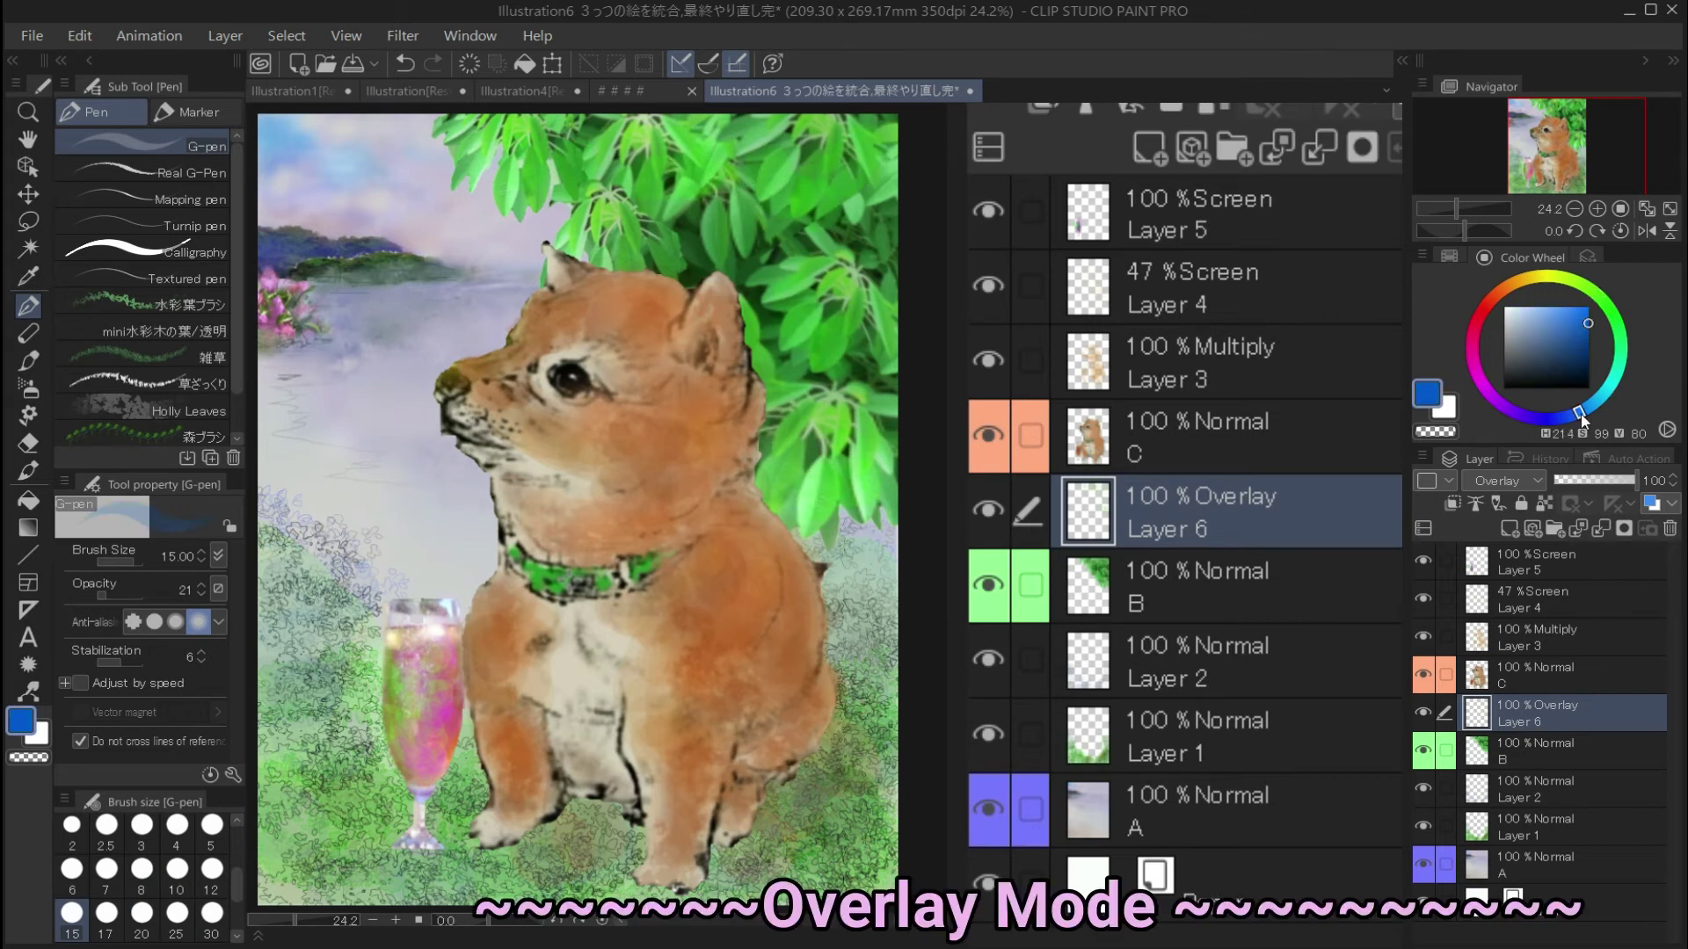
drag(816, 177, 841, 196)
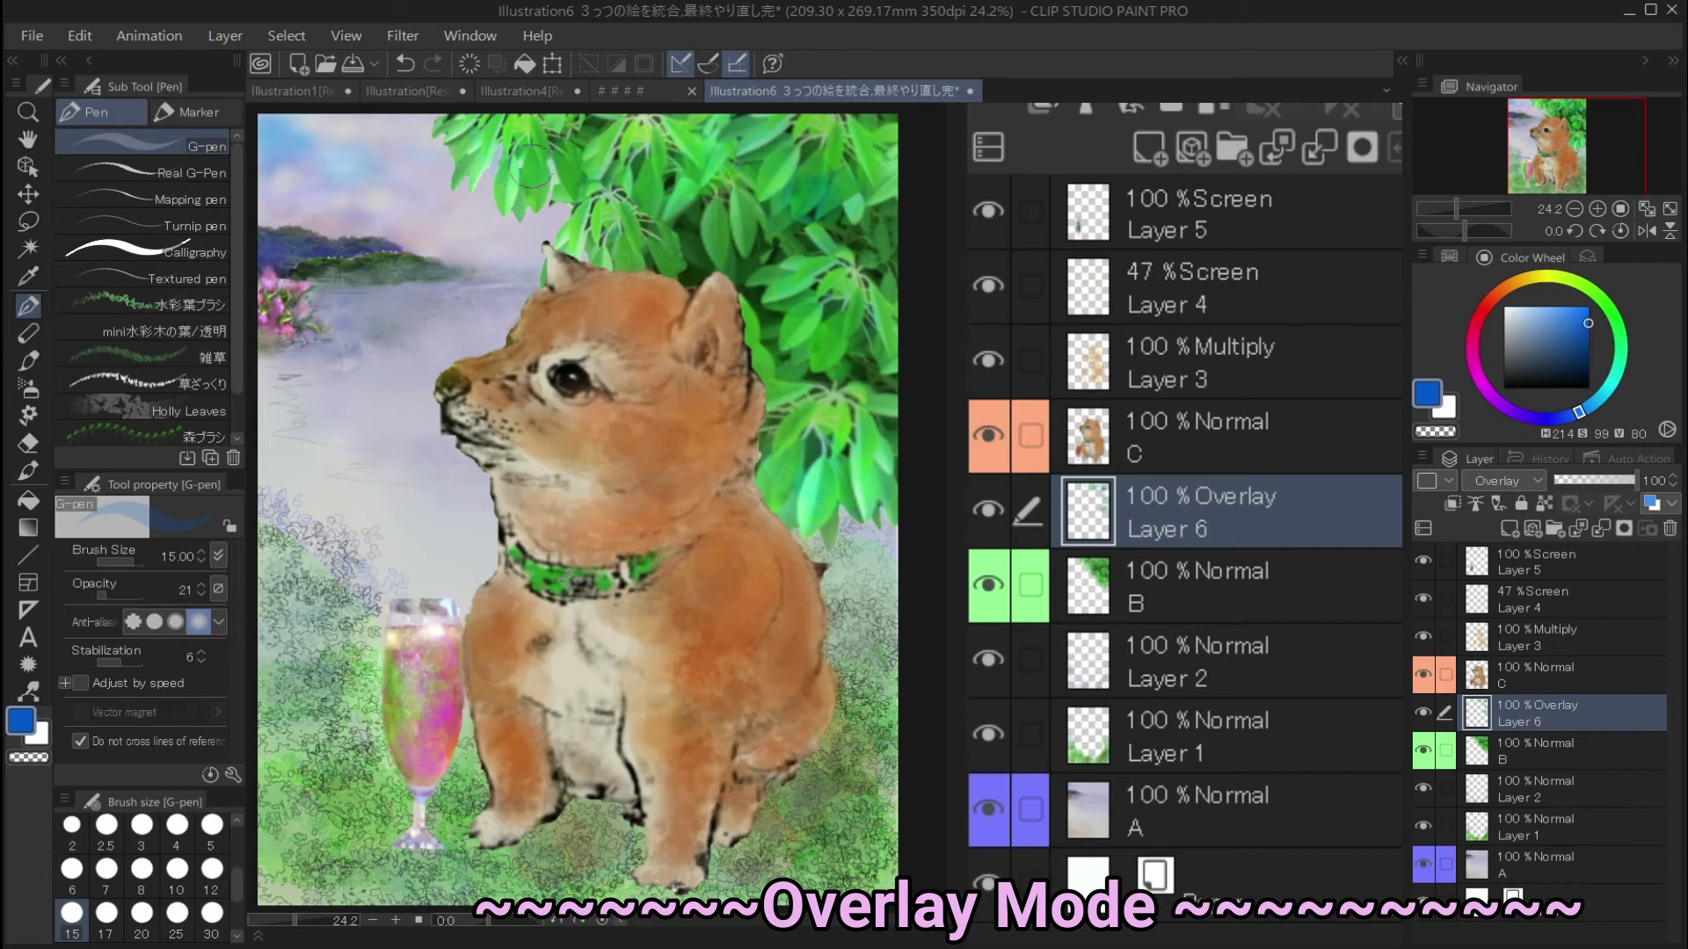
Darken the leaves around the dog with dark navy (H214 S61 V13) and set Layer 6's opacity to 69%
click(1556, 378)
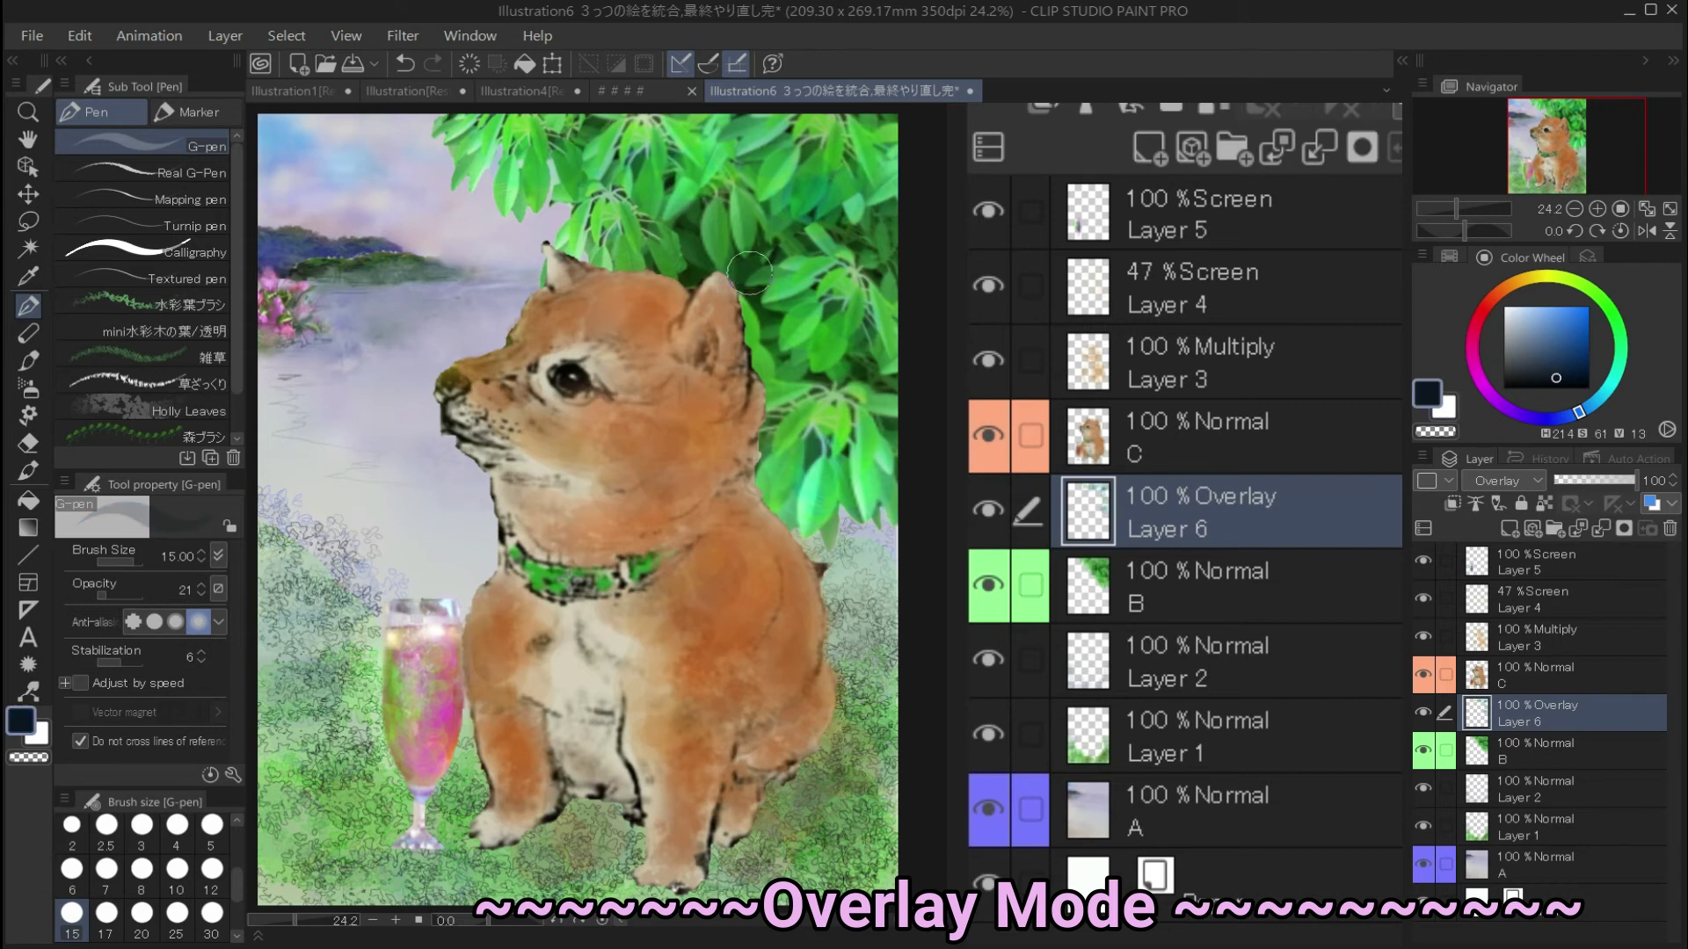
drag(762, 327, 794, 499)
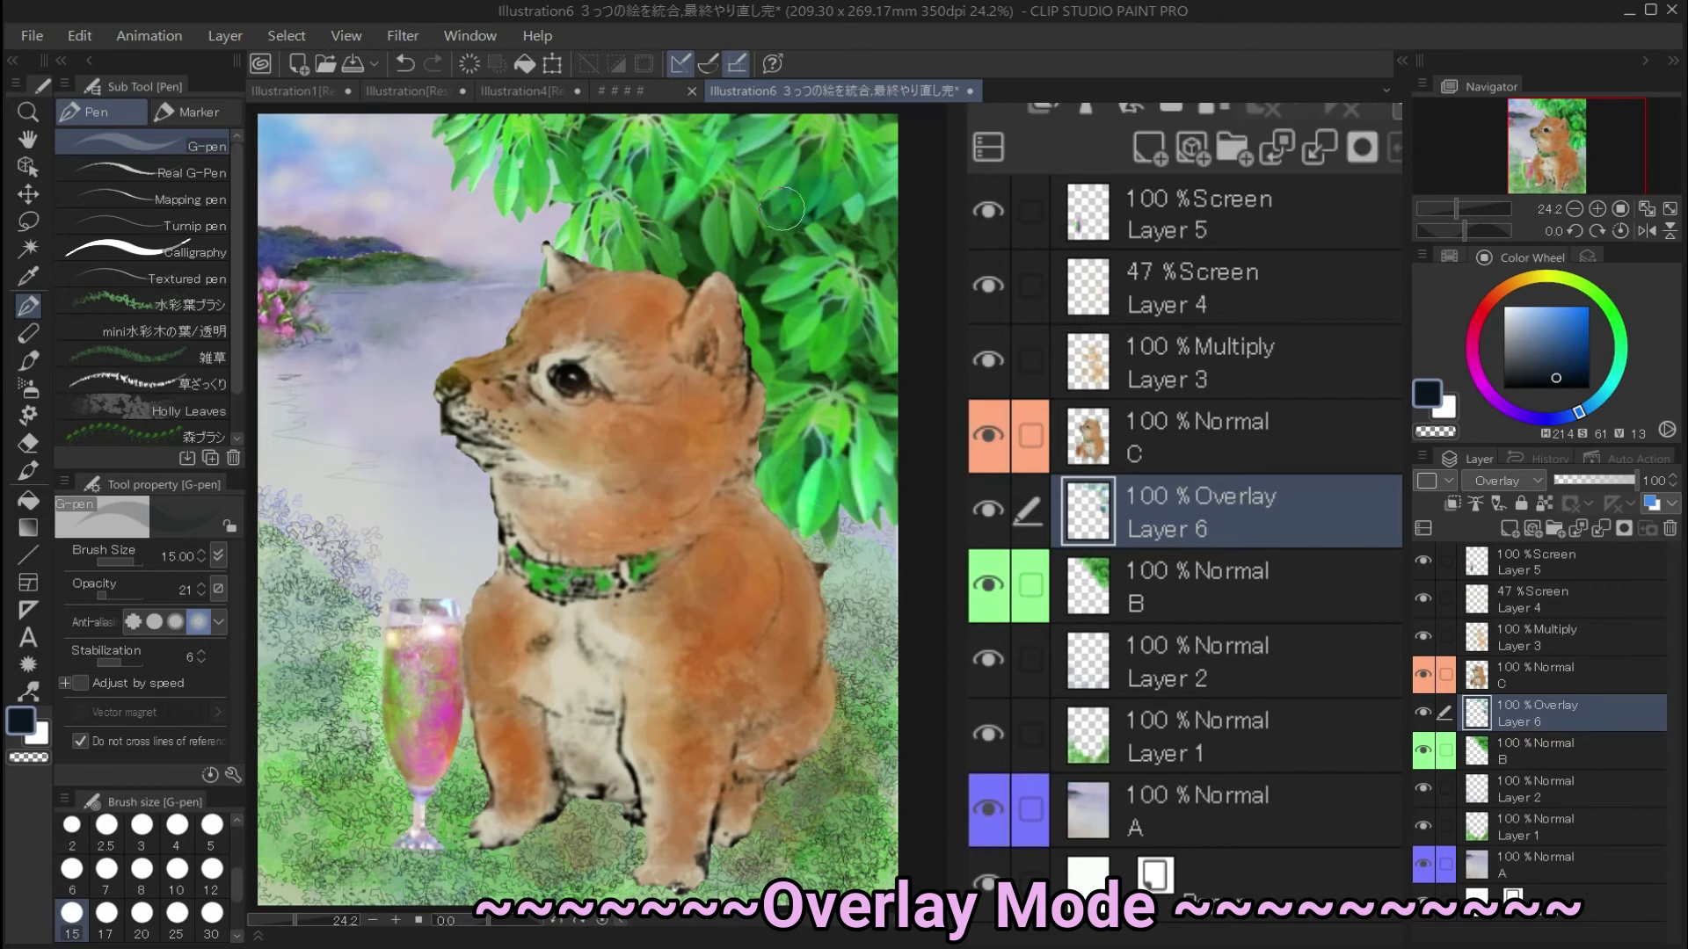
click(1619, 482)
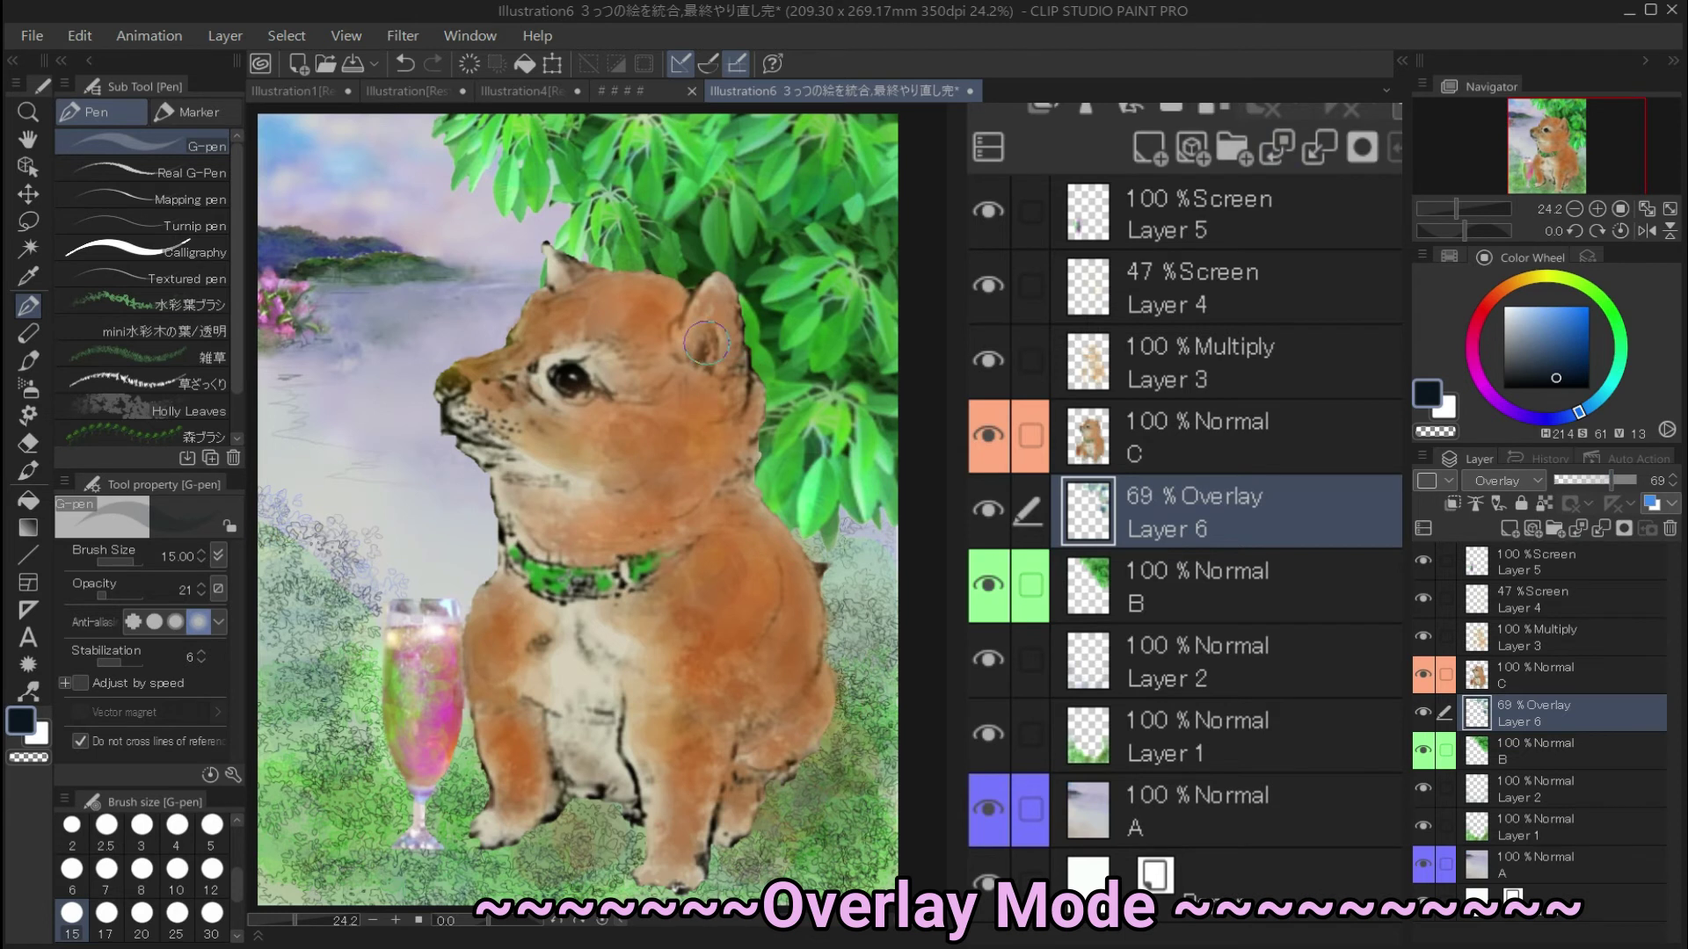
click(1525, 385)
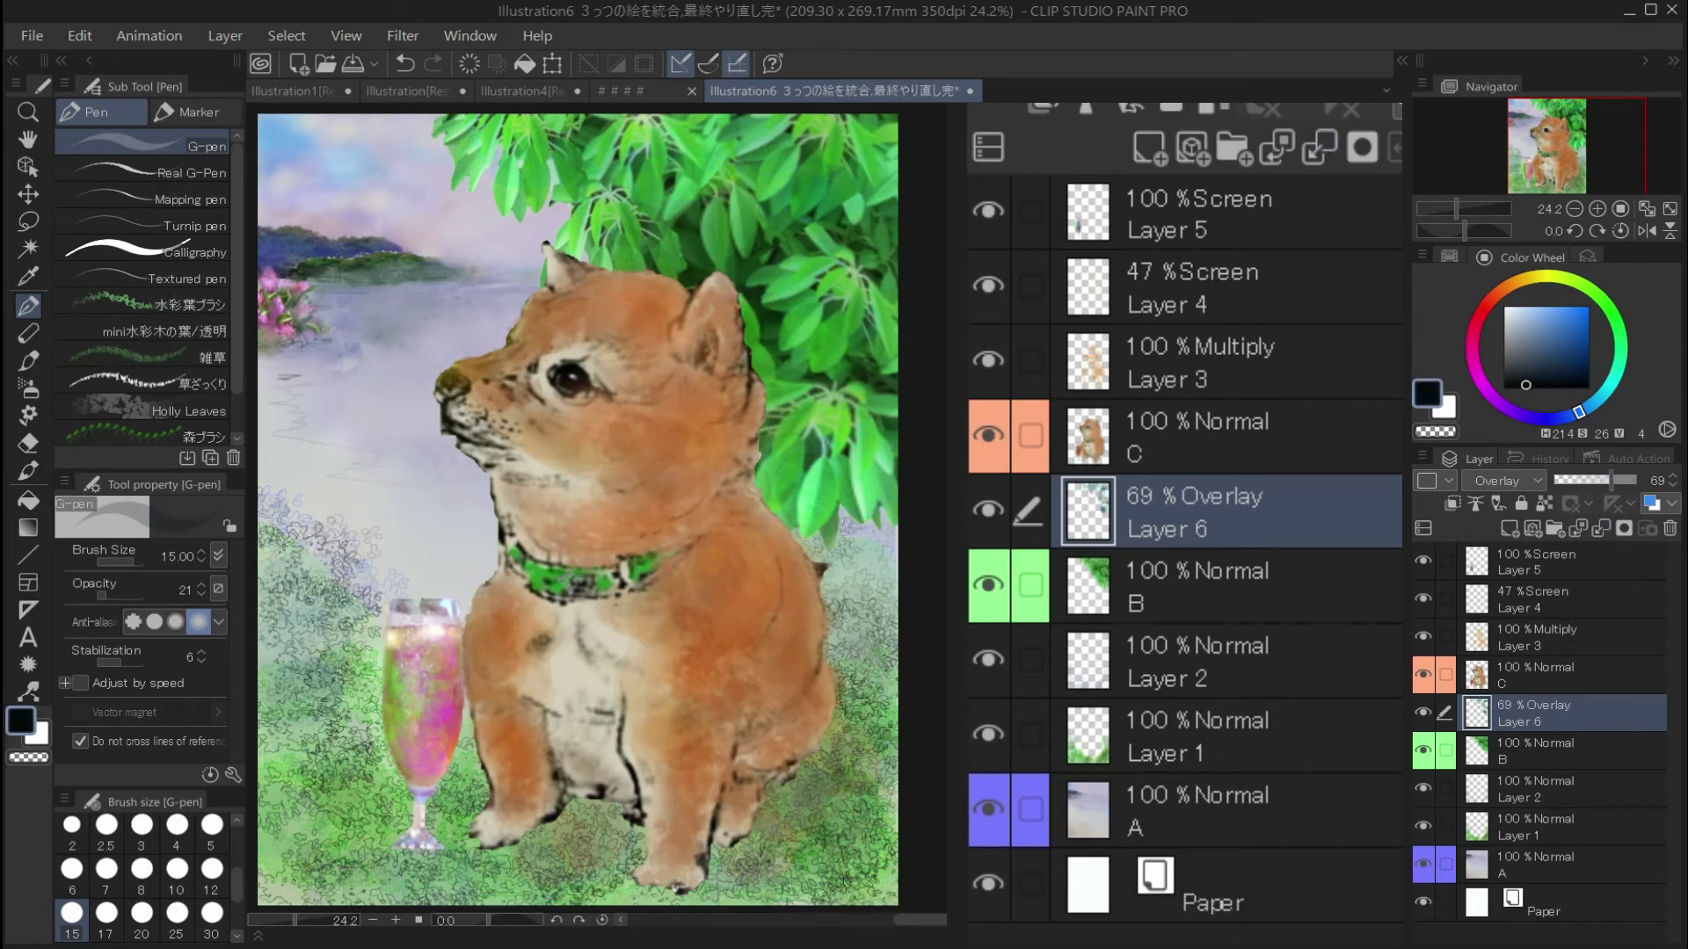
Merge all visible layers into a new layer above Layer 5 and give it the red palette color
click(1514, 569)
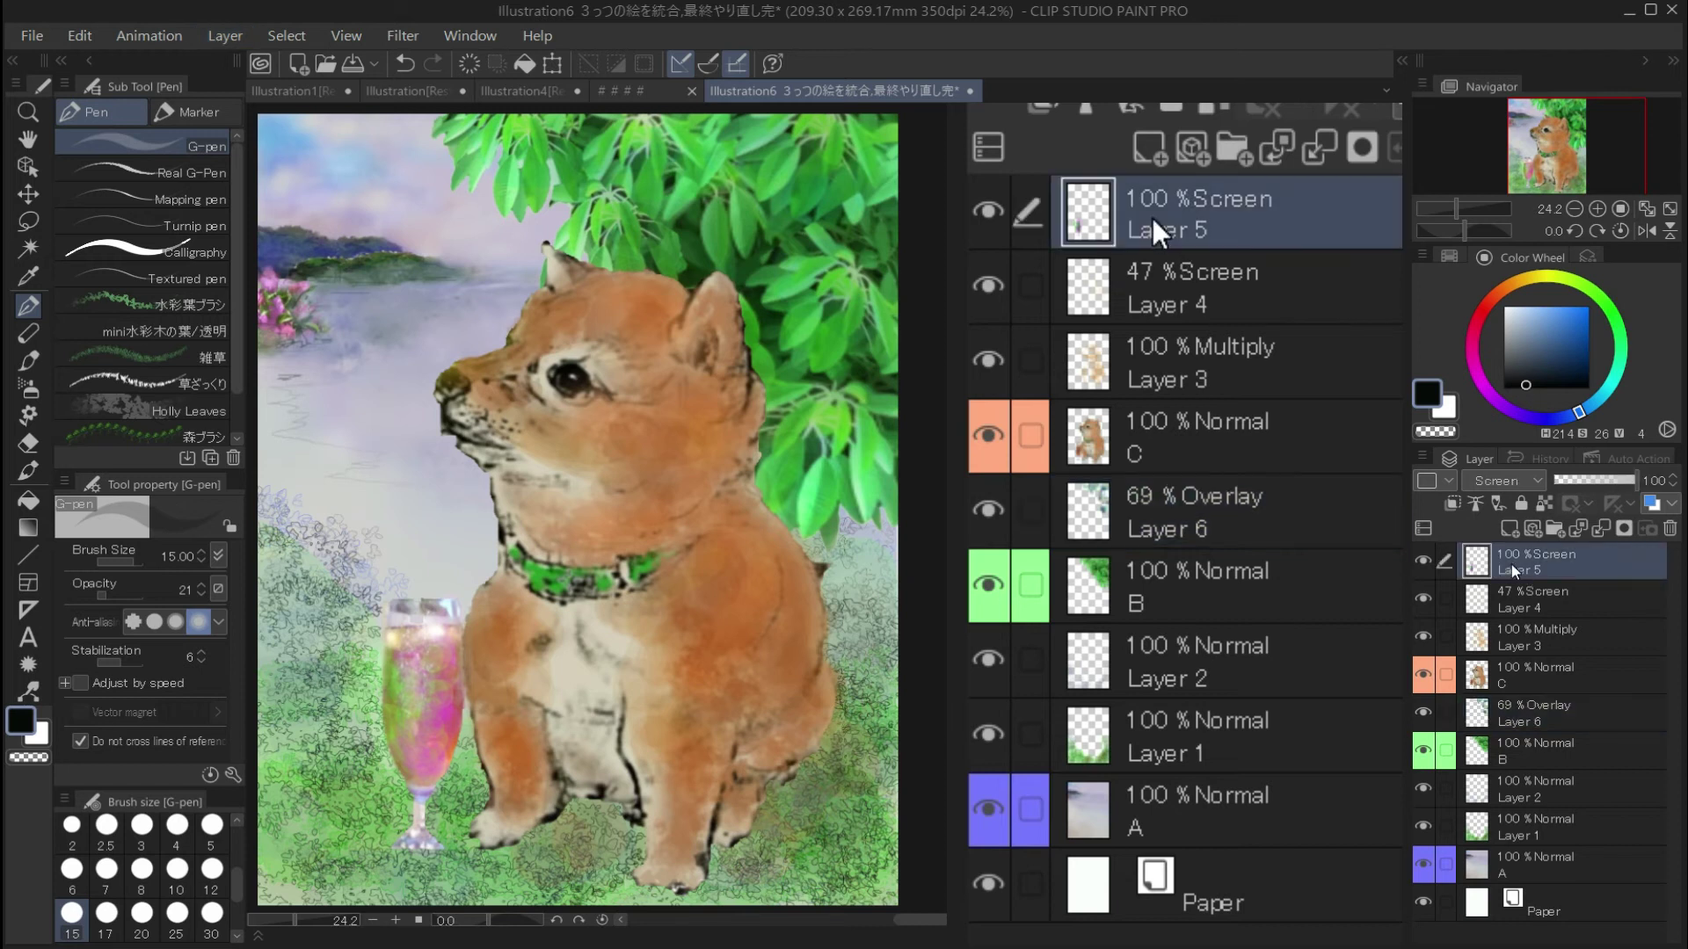
click(219, 36)
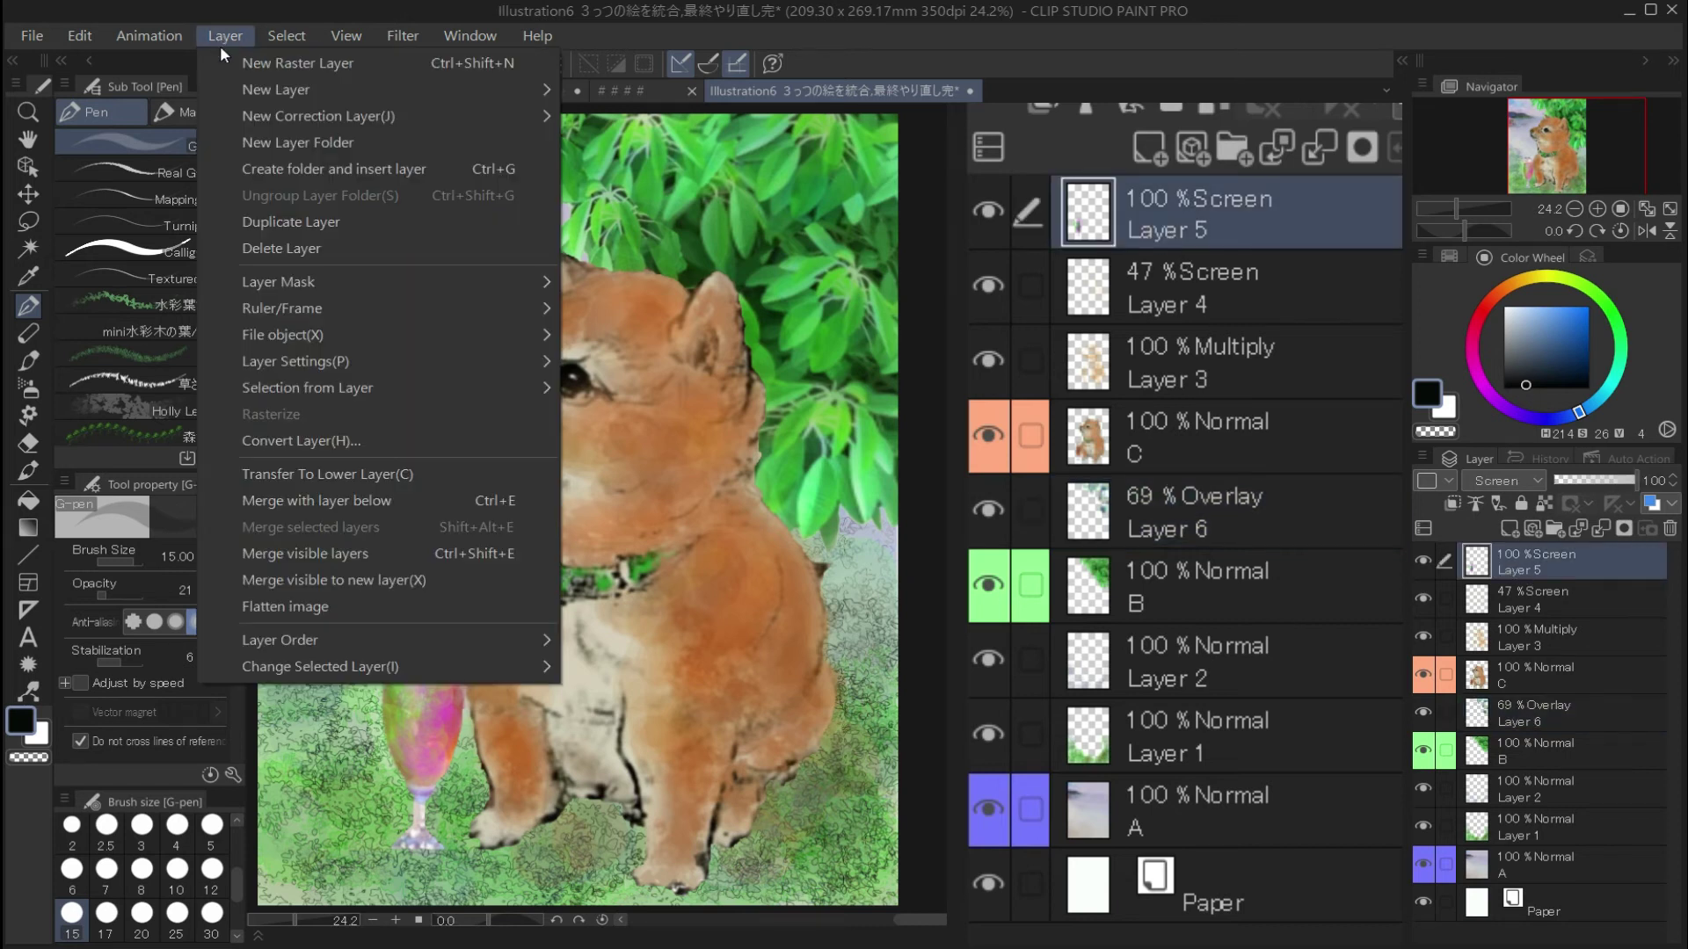
click(358, 578)
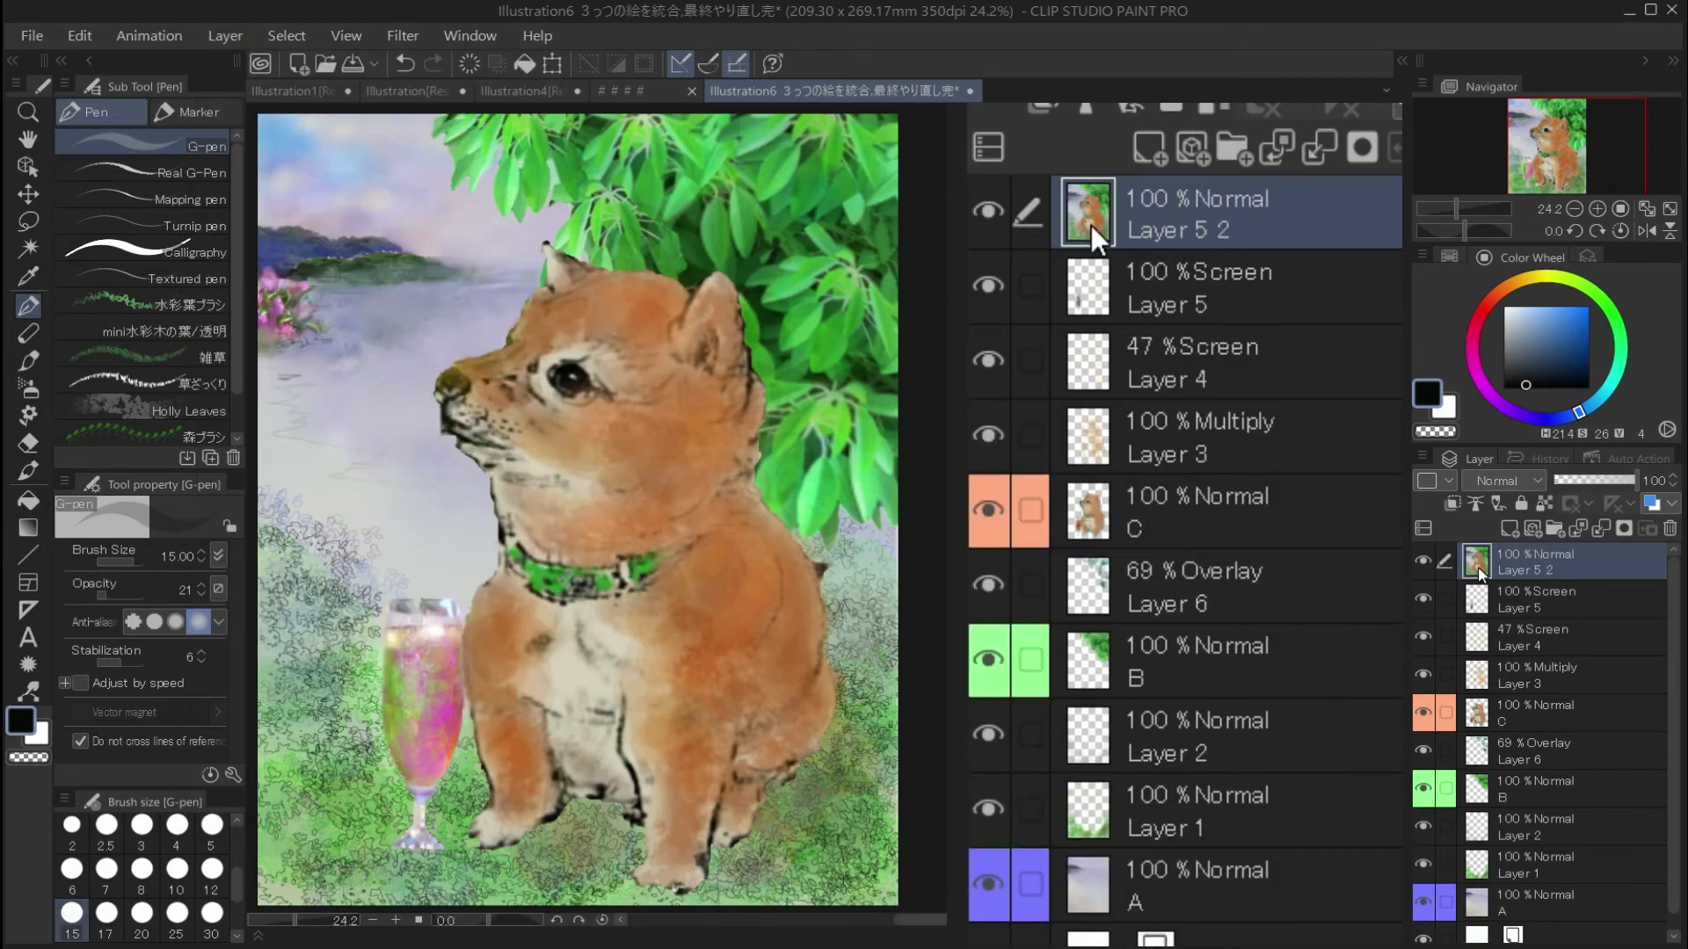
click(1442, 480)
click(1442, 531)
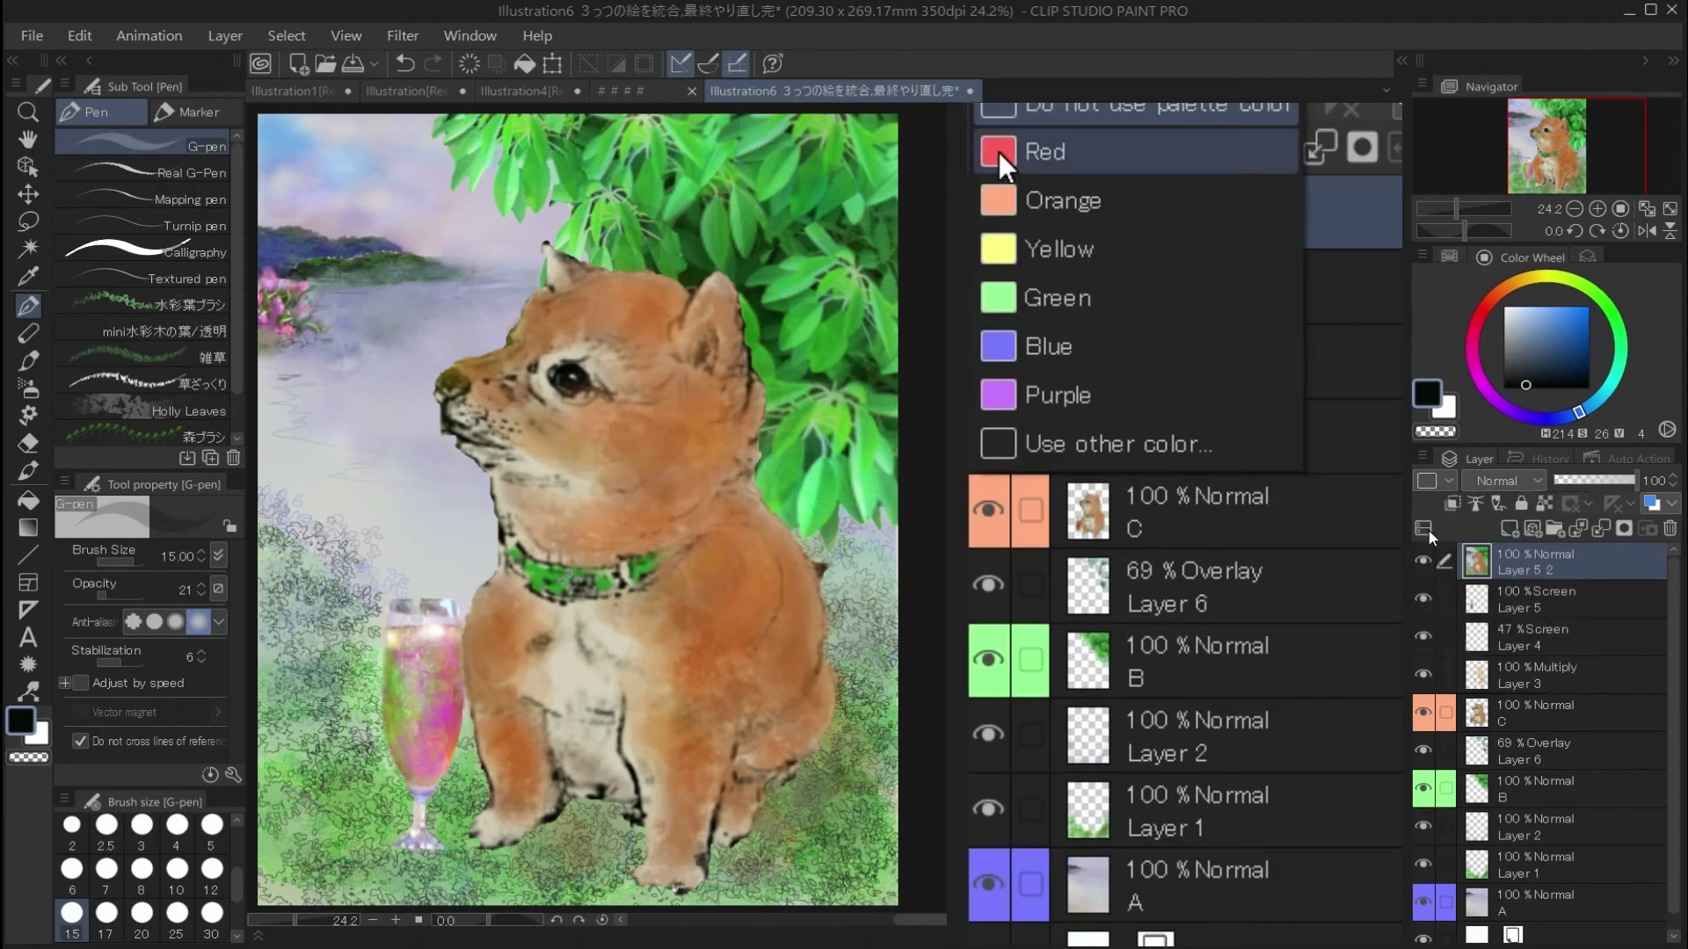
Add a new layer above the red-tagged merged layer, set it to Overlay and choose a yellow hue (H61)
click(1509, 530)
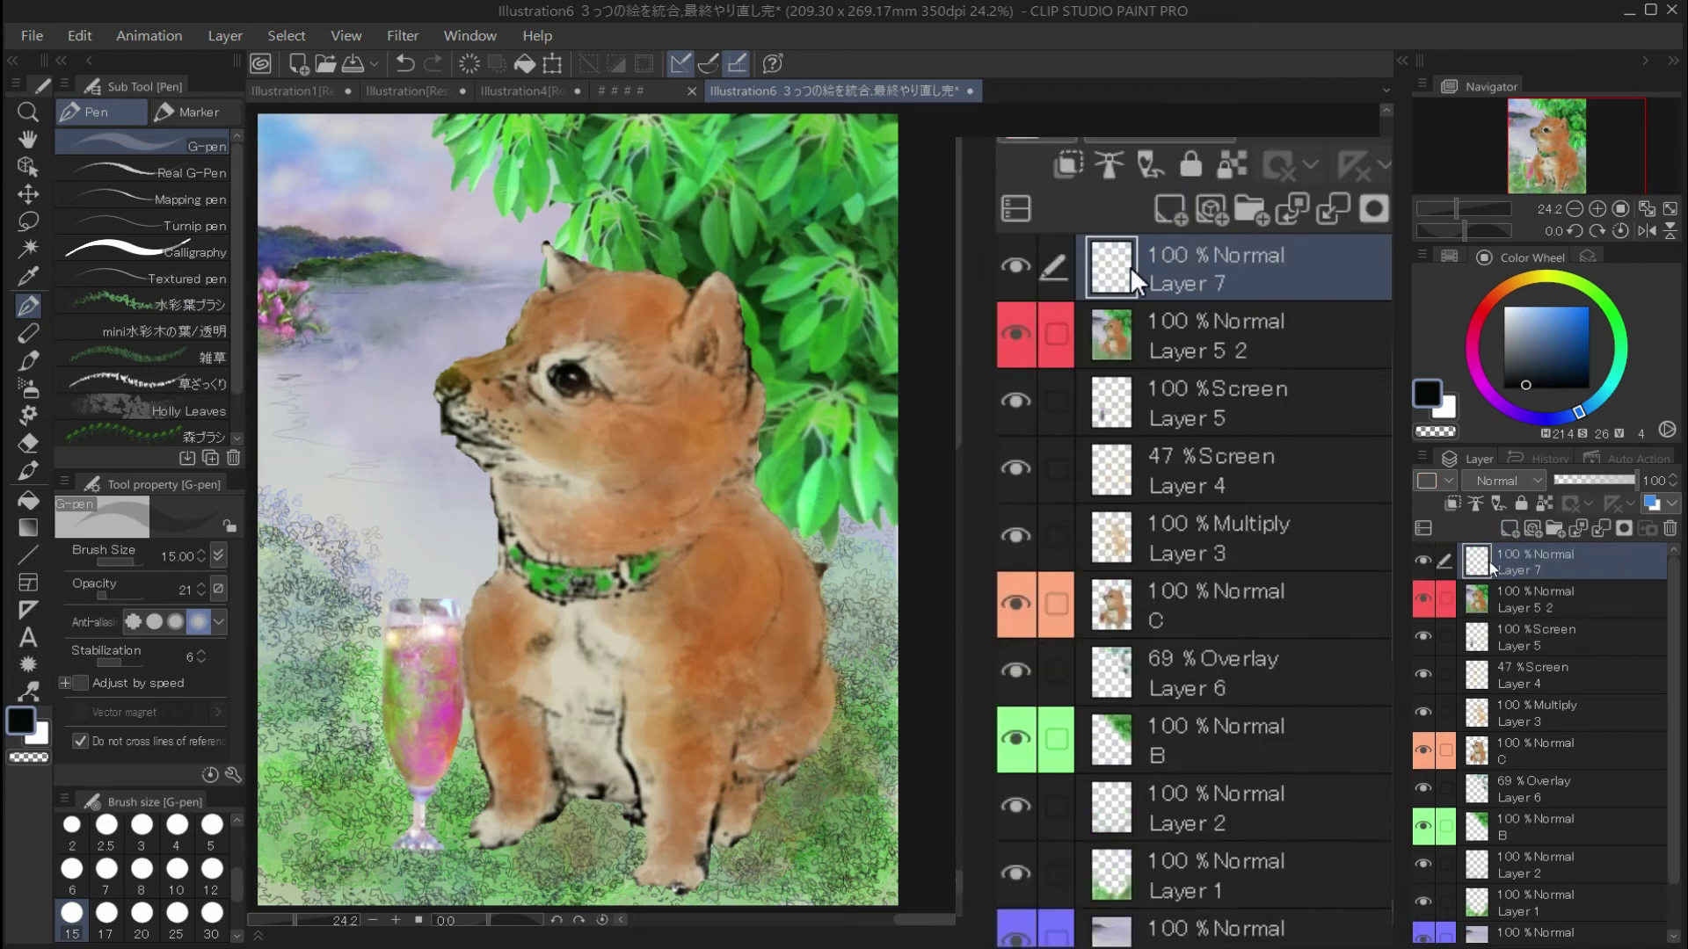
click(1536, 480)
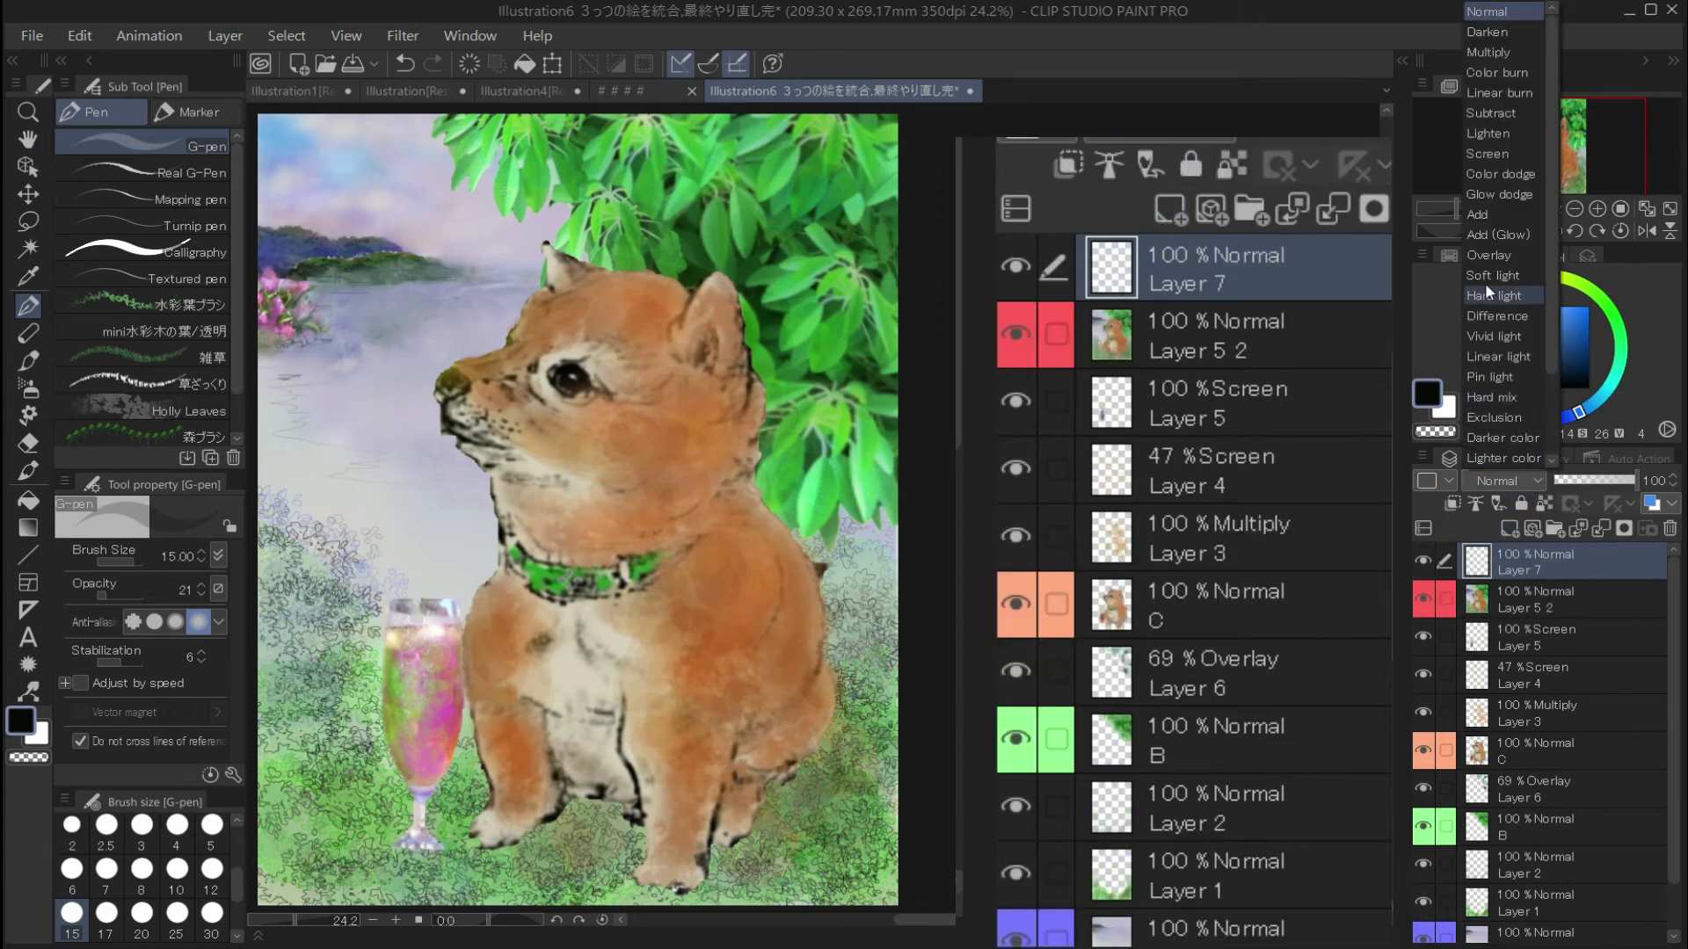
click(1481, 255)
click(1547, 276)
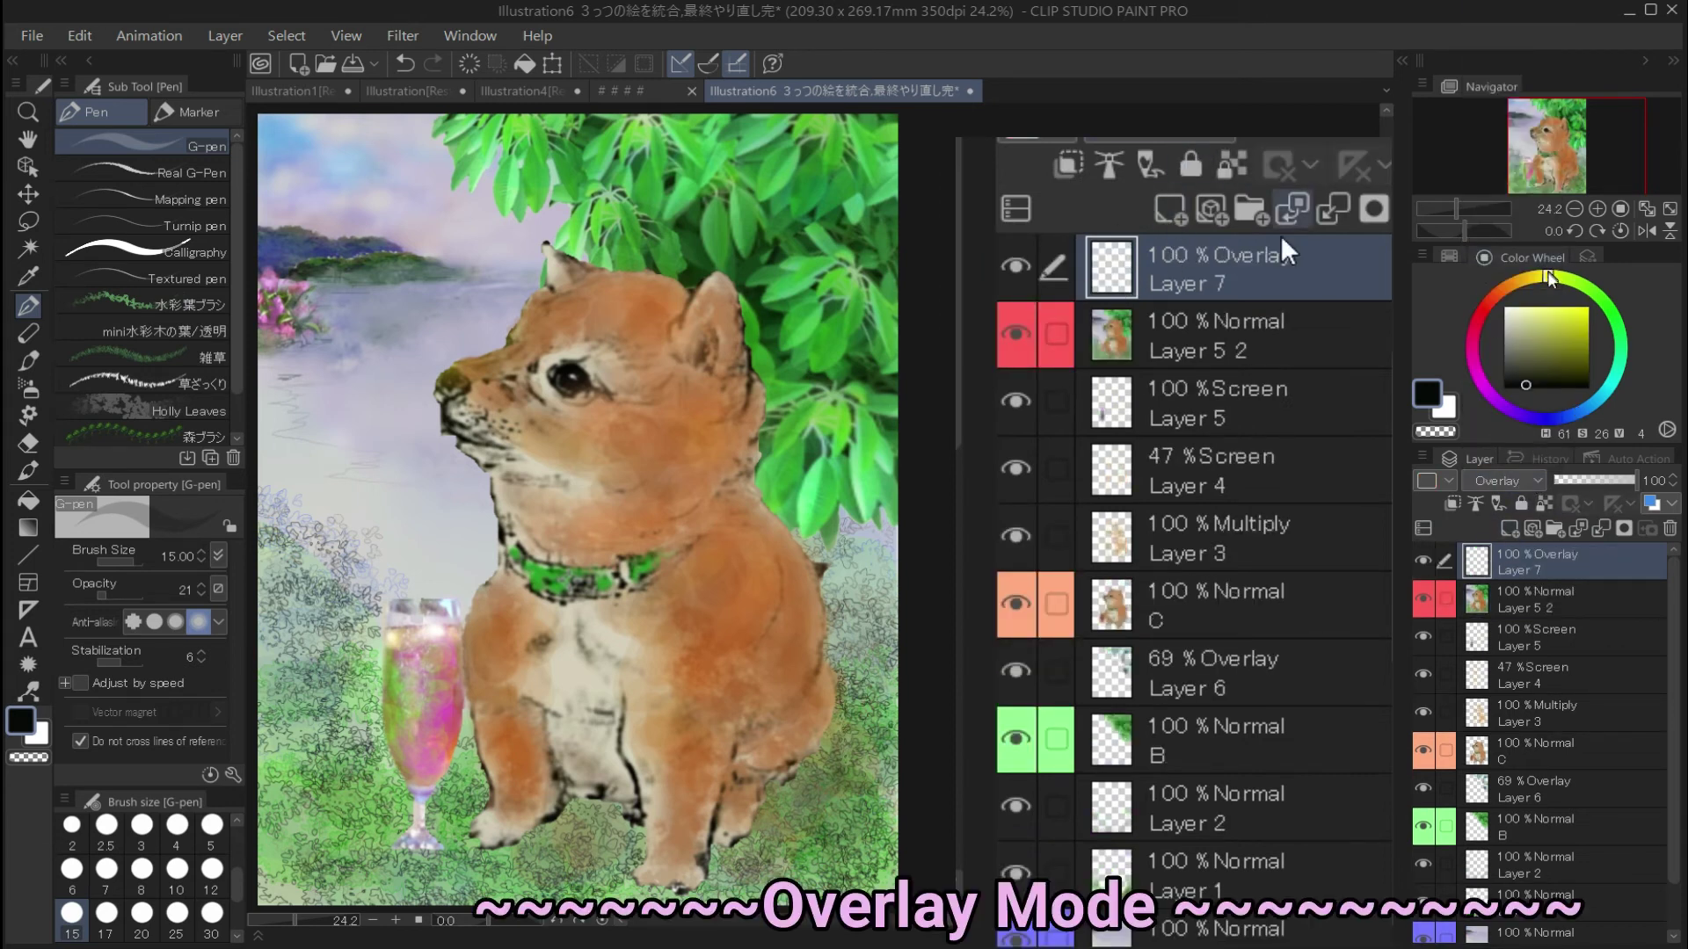
Lasso the sky and lake area, including the front edge of the dog's ear, forehead, muzzle and neck
click(28, 221)
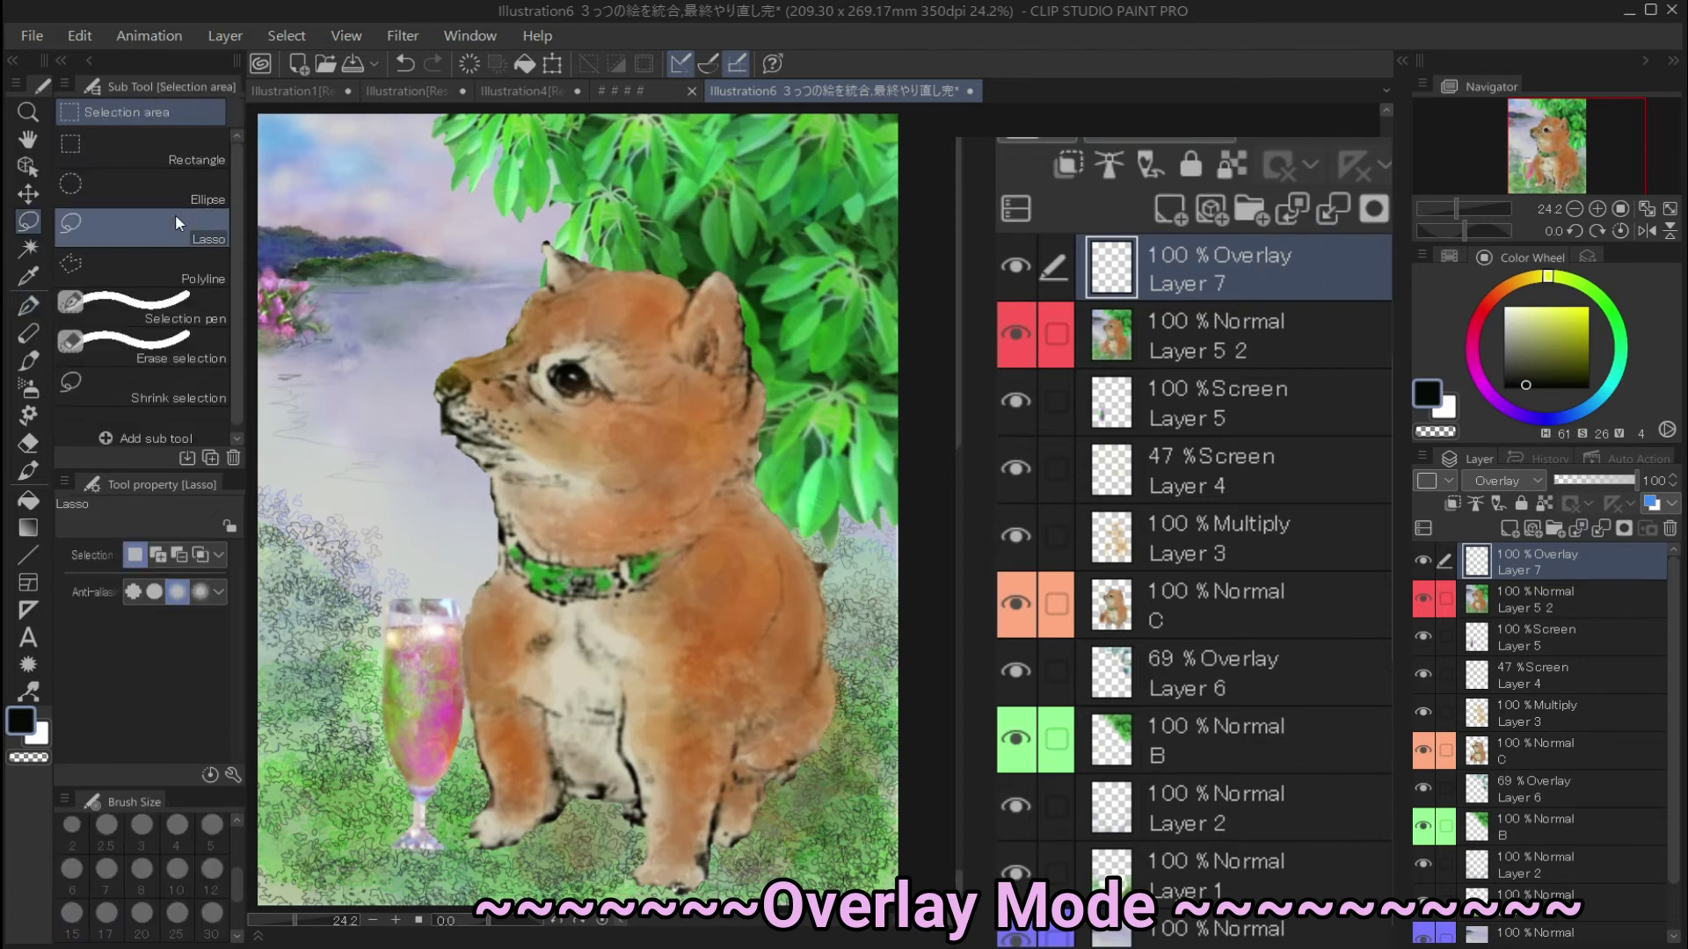
mouse_move(264, 139)
mouse_down()
mouse_move(301, 119)
mouse_move(378, 114)
mouse_move(452, 114)
mouse_move(513, 142)
mouse_up()
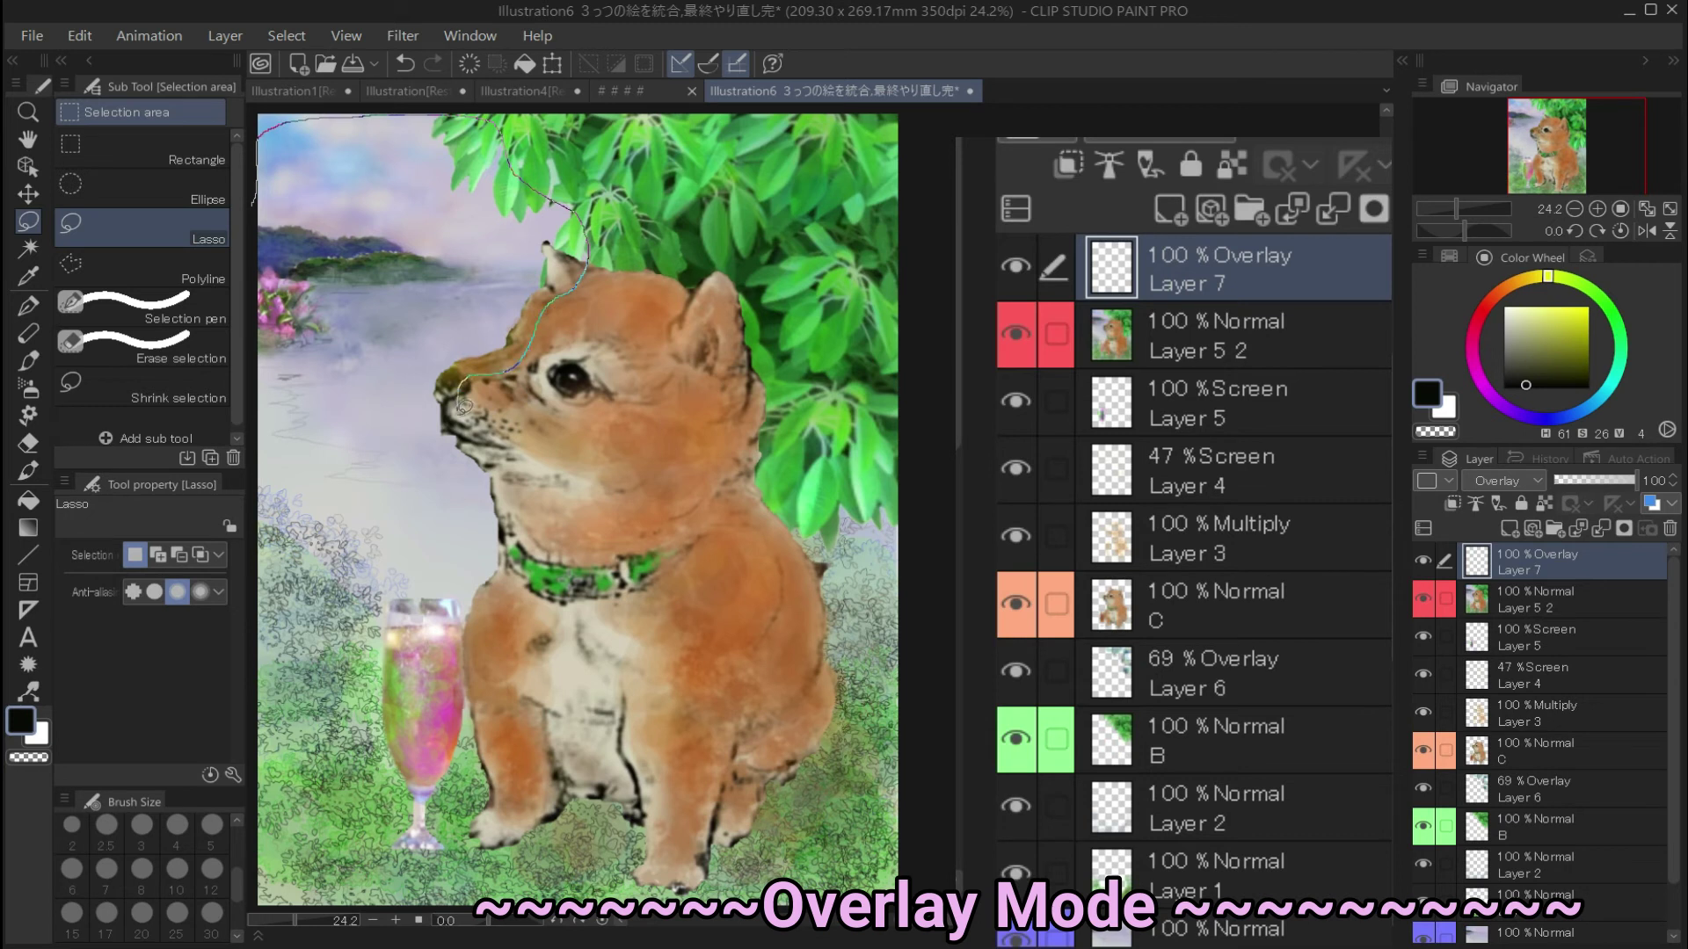
drag(395, 575, 261, 486)
drag(260, 410, 263, 172)
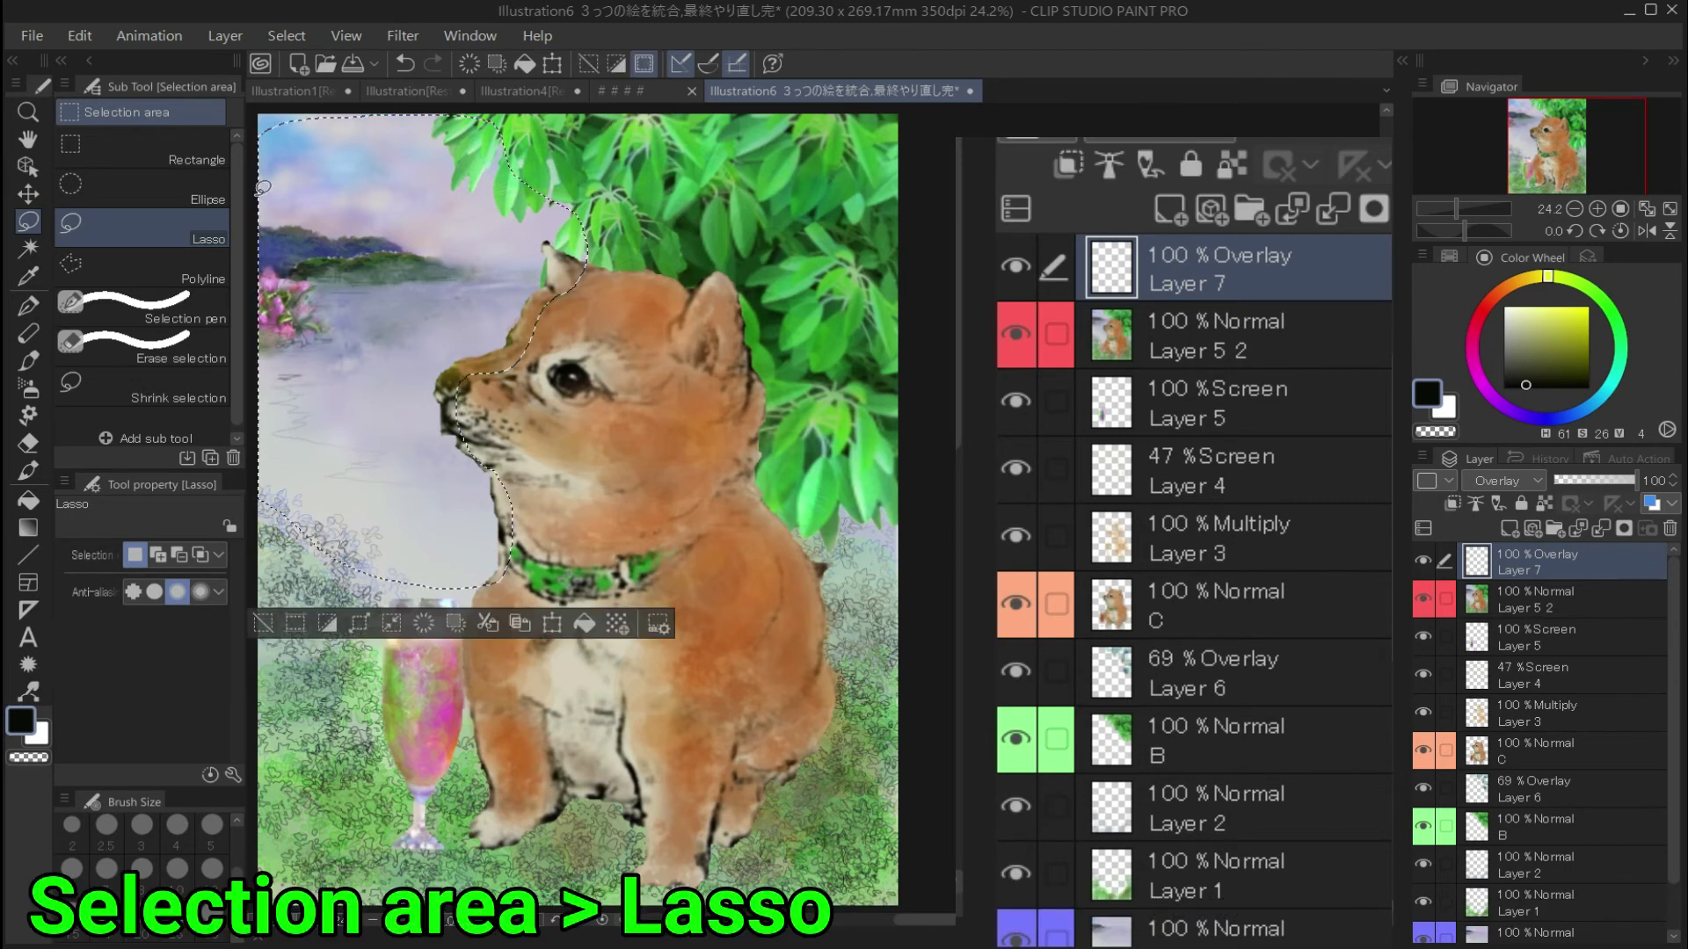
Paint the selected area with yellow (H61 S76 V93) using the G-pen at brush size 60, and deselect
click(1569, 312)
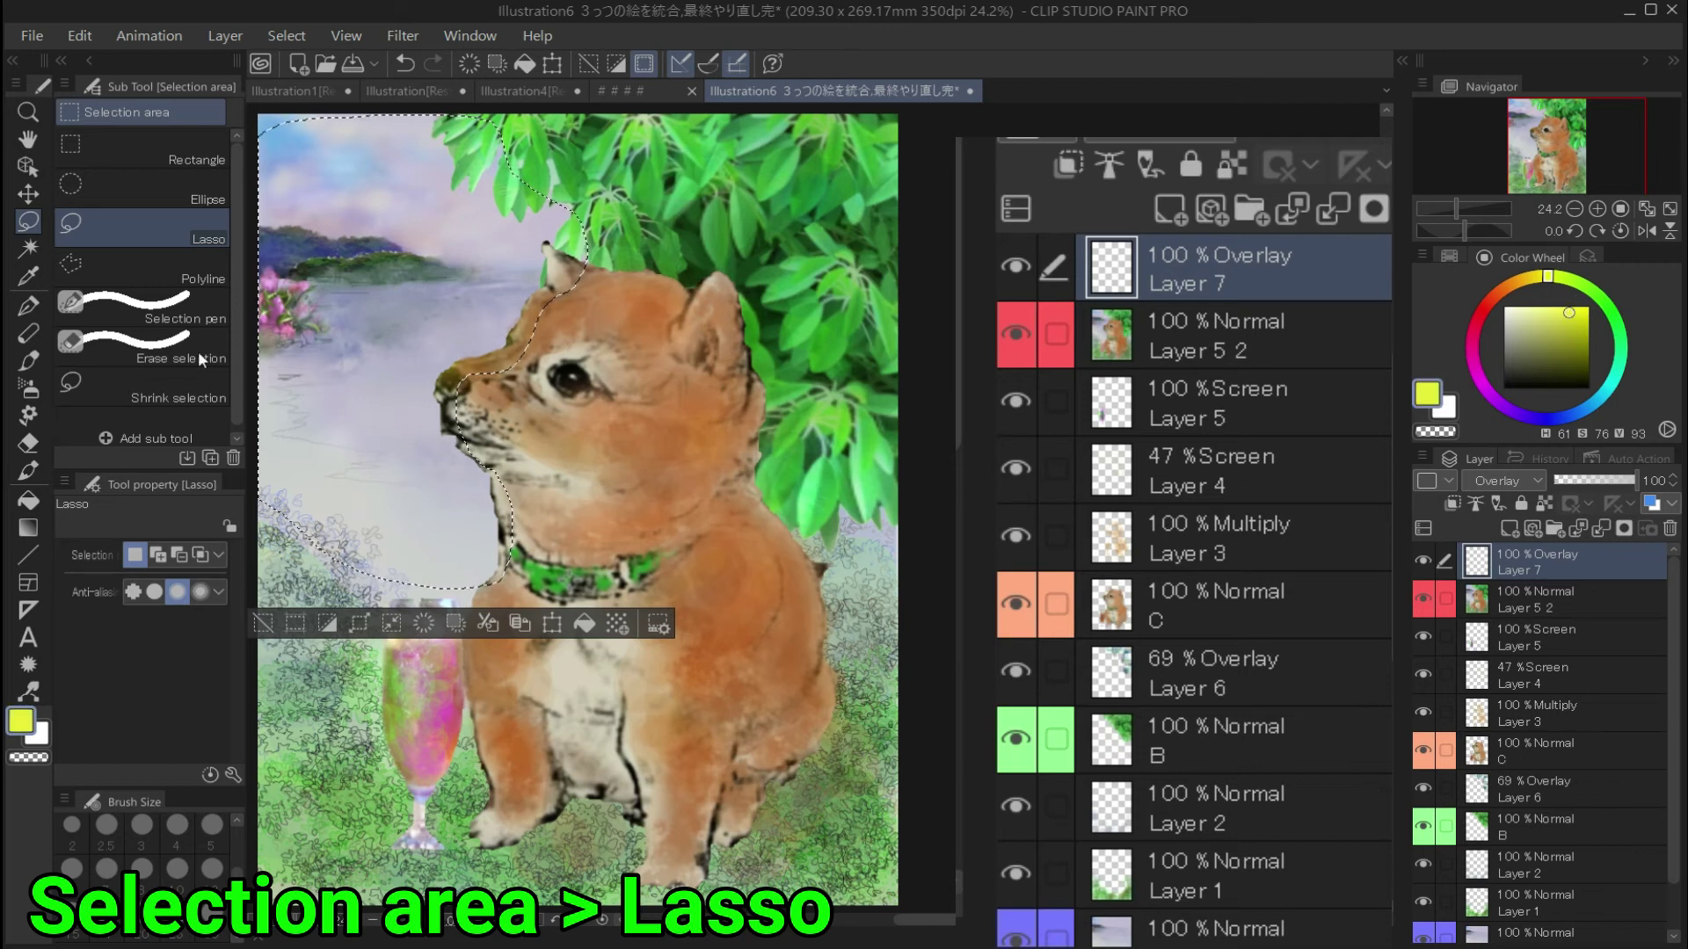
click(28, 305)
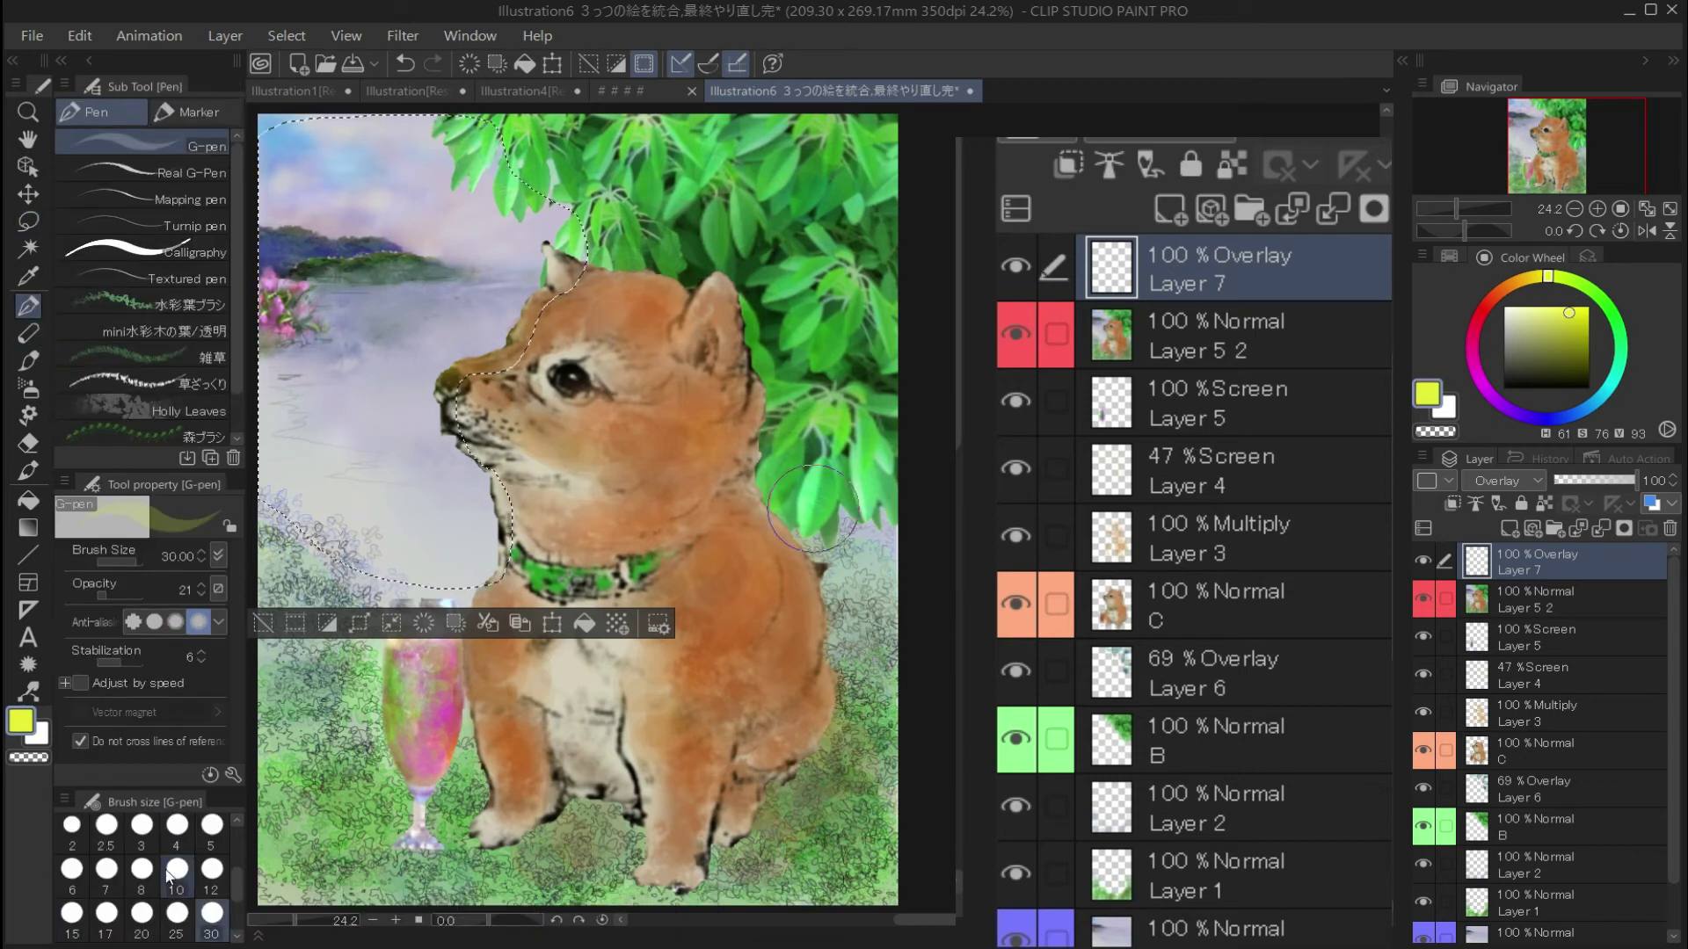
scroll(181, 835, down, 1)
click(141, 921)
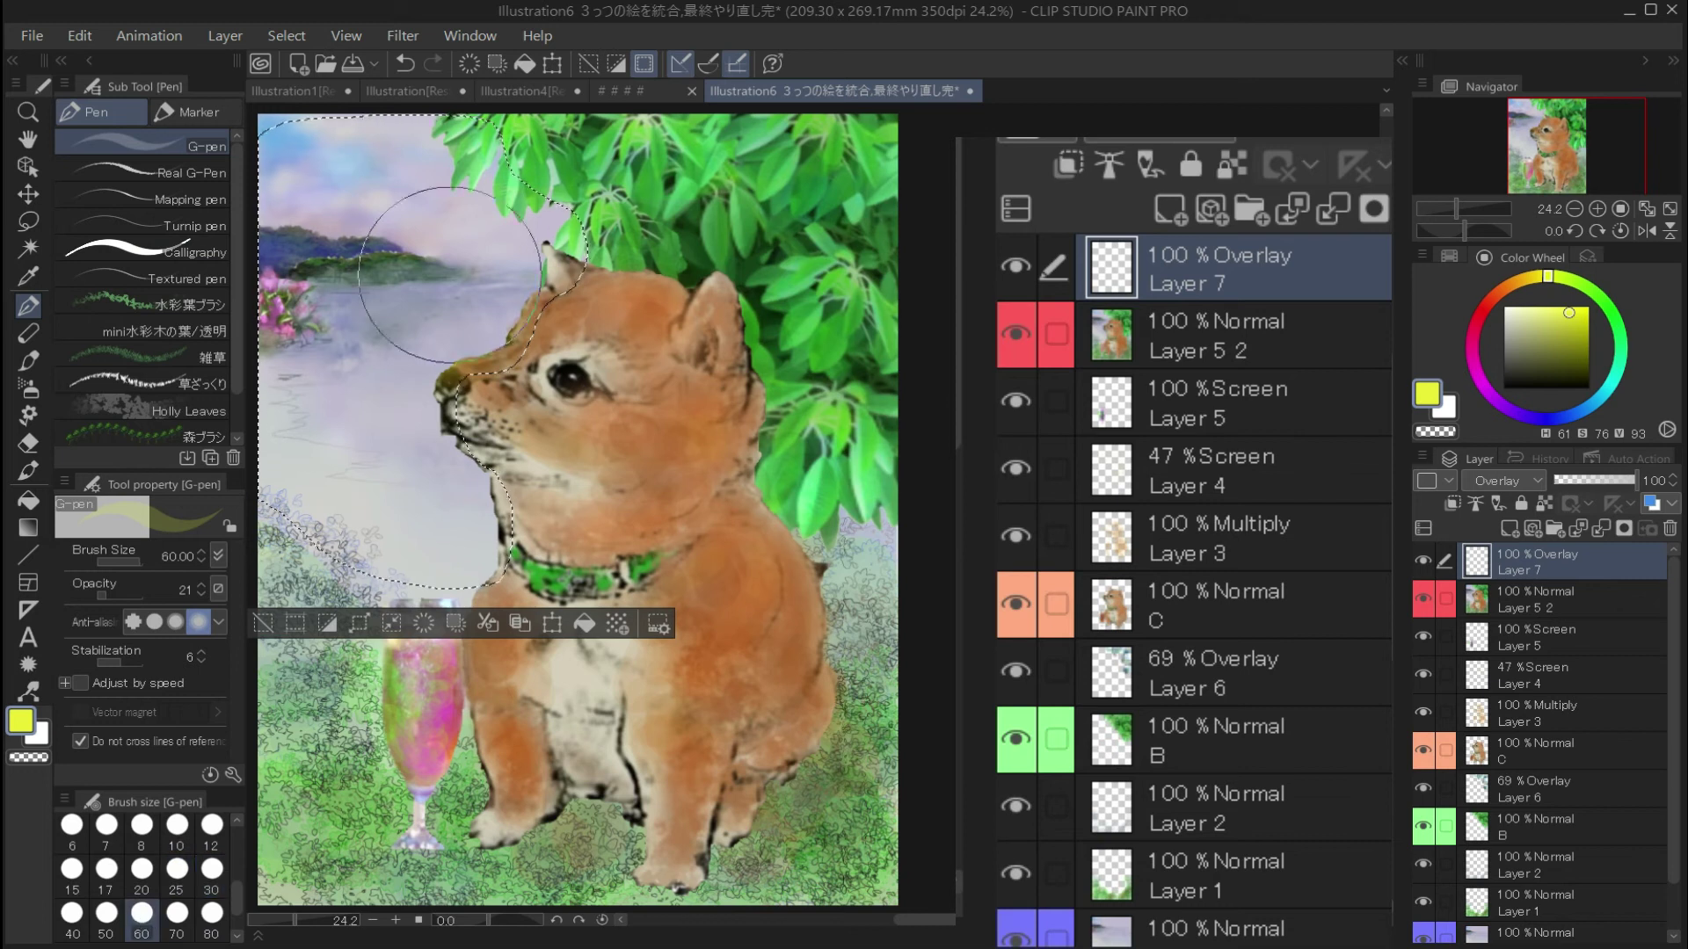
click(491, 233)
mouse_move(424, 254)
mouse_down()
mouse_move(360, 167)
mouse_move(339, 471)
mouse_move(450, 470)
mouse_move(475, 452)
mouse_move(366, 407)
mouse_move(365, 376)
mouse_up()
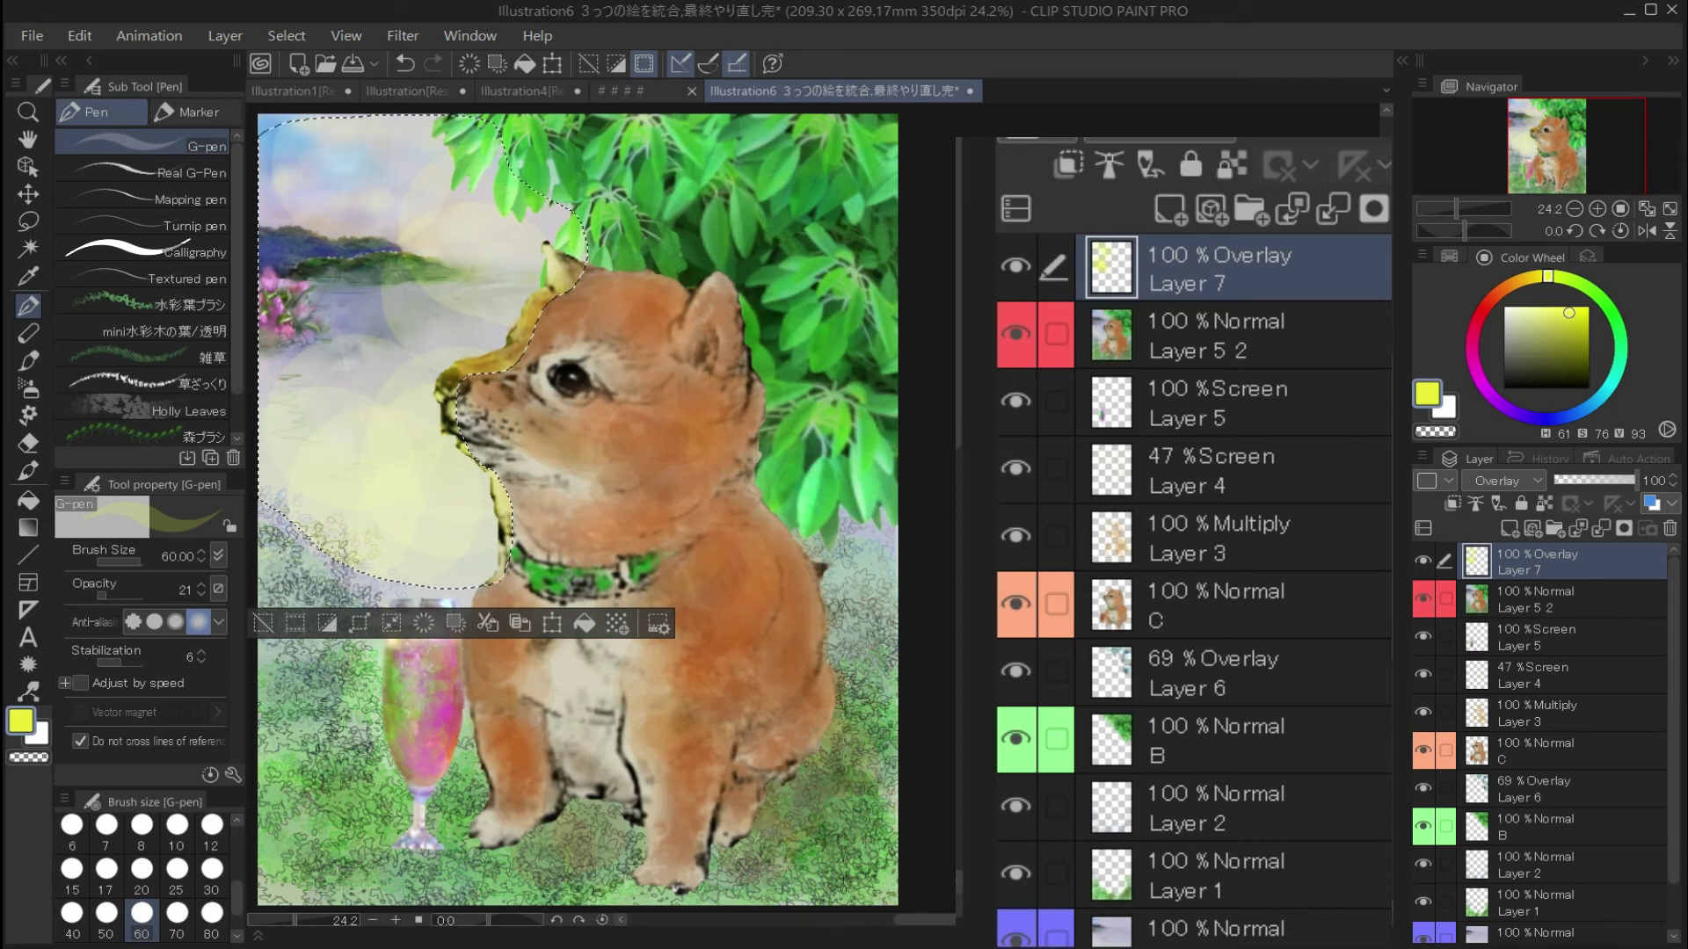
click(262, 623)
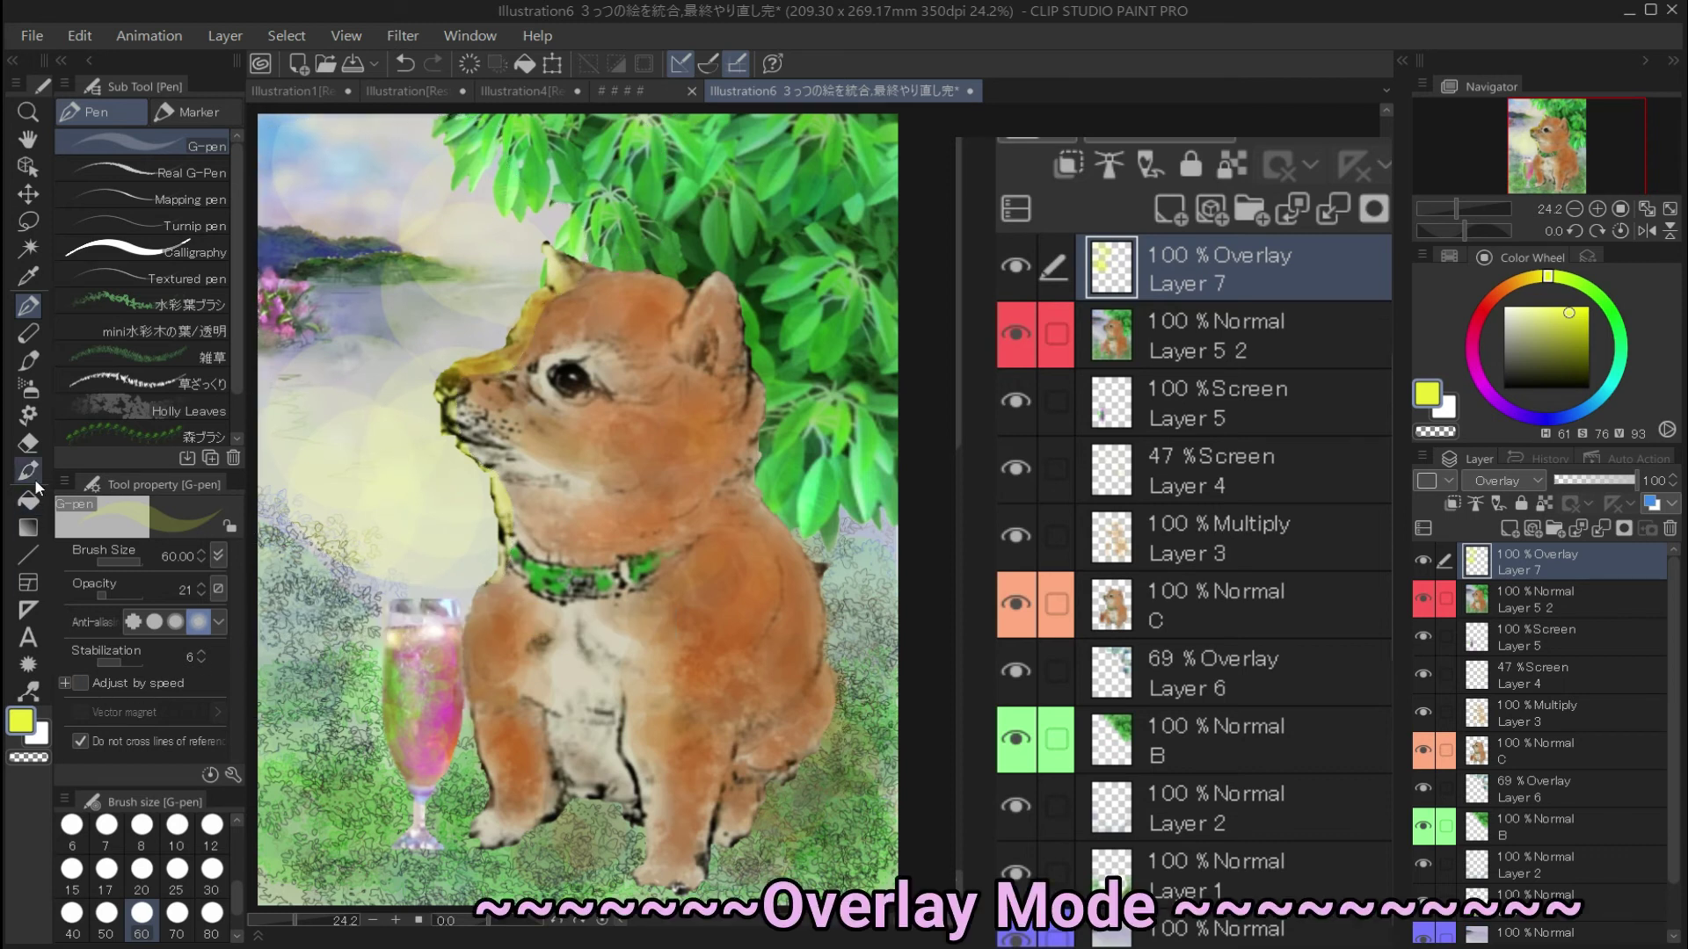
Erase the yellow from the sky and lake and soften it along the dog's face with the Soft eraser, comparing with Layer 7 hidden
click(28, 443)
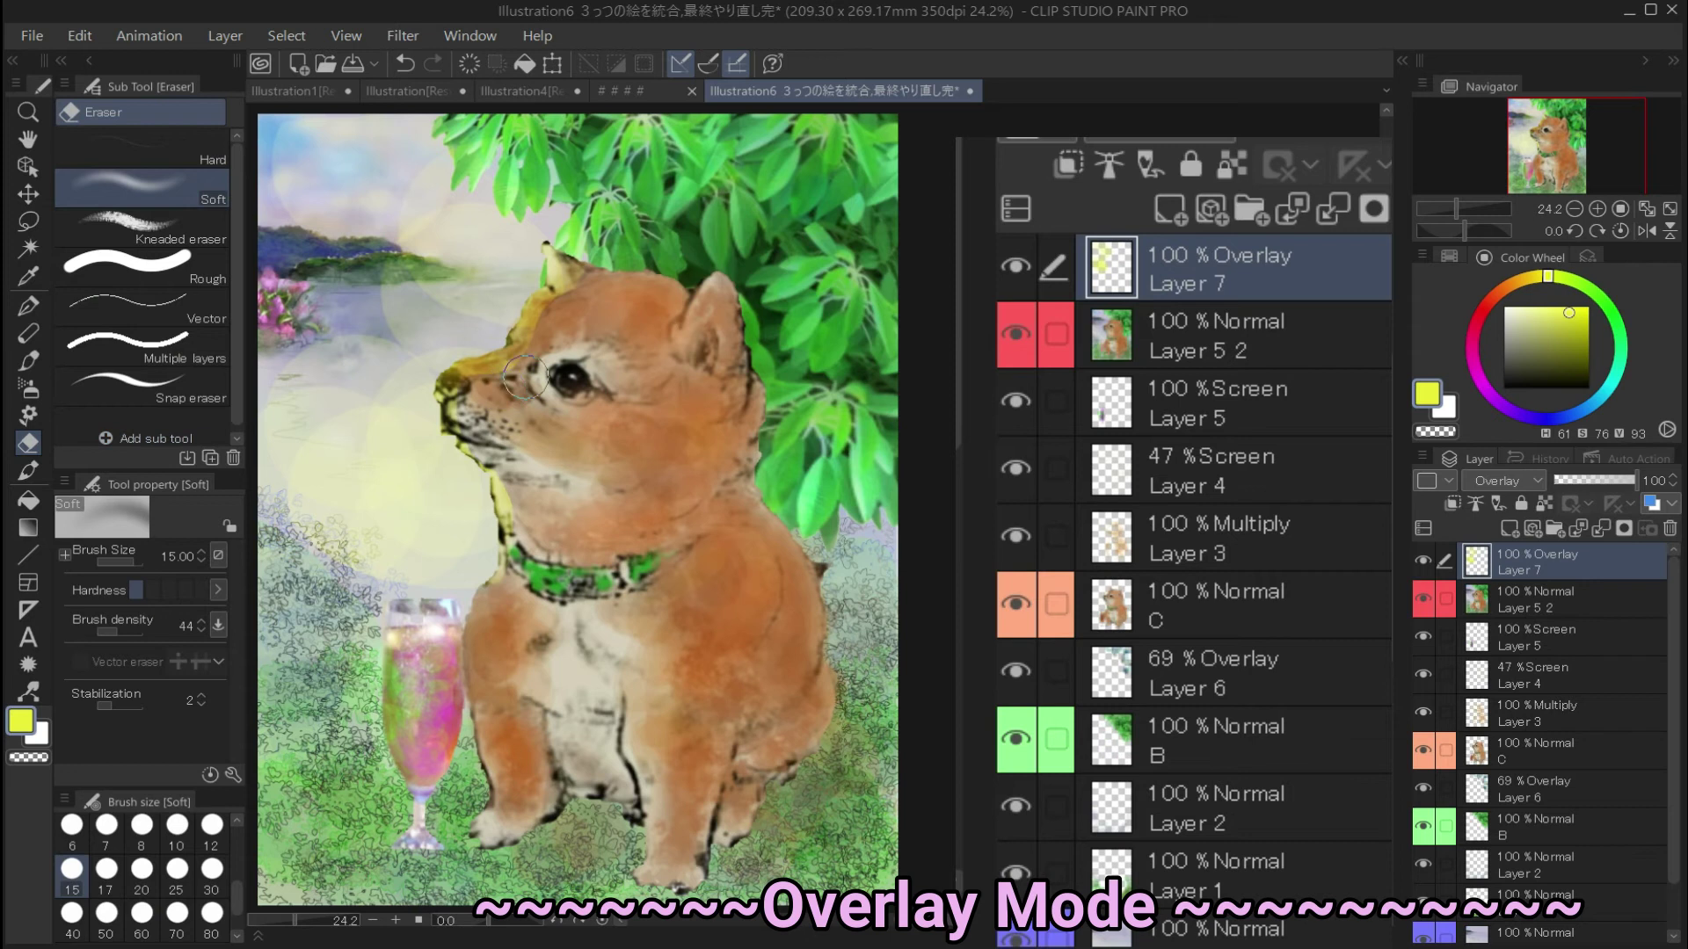
mouse_move(507, 374)
mouse_down()
mouse_move(550, 326)
mouse_move(507, 433)
mouse_move(523, 488)
mouse_move(519, 584)
mouse_up()
mouse_move(490, 297)
mouse_down()
mouse_move(420, 304)
mouse_move(387, 287)
mouse_move(279, 179)
mouse_move(280, 147)
mouse_move(315, 129)
mouse_move(454, 158)
mouse_move(489, 226)
mouse_move(528, 238)
mouse_up()
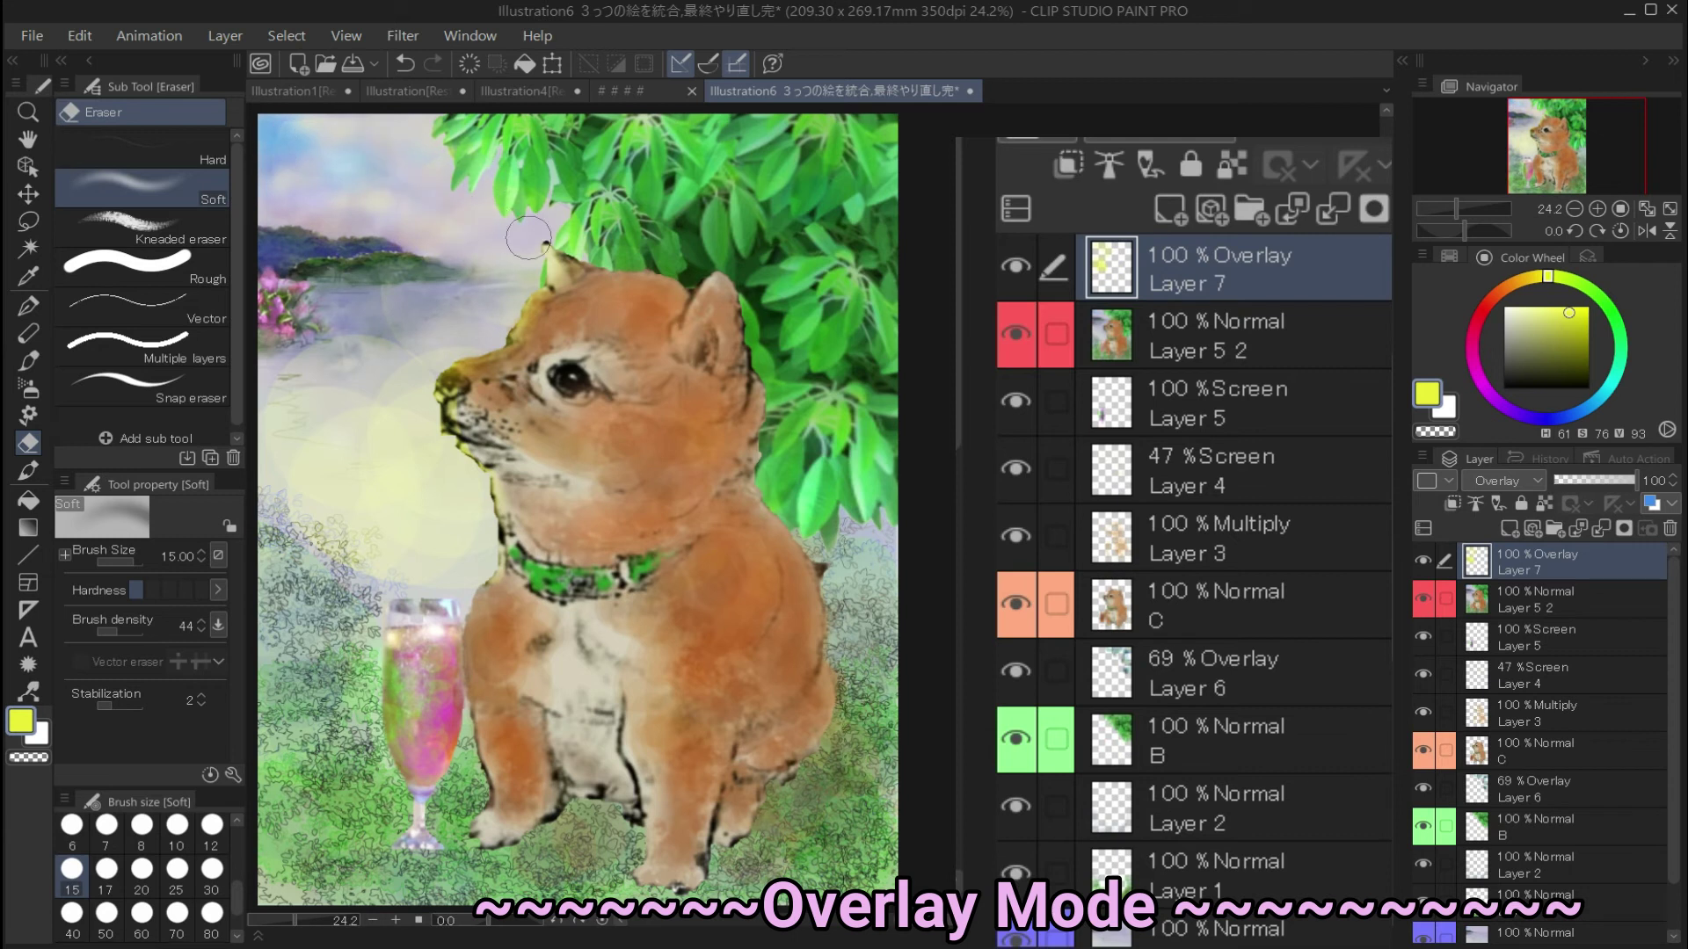
mouse_move(328, 385)
mouse_down()
mouse_move(325, 420)
mouse_move(407, 394)
mouse_move(455, 341)
mouse_move(407, 400)
mouse_move(415, 439)
mouse_move(444, 444)
mouse_move(392, 473)
mouse_move(279, 489)
mouse_move(356, 501)
mouse_move(392, 561)
mouse_move(475, 521)
mouse_move(461, 535)
mouse_move(345, 494)
mouse_up()
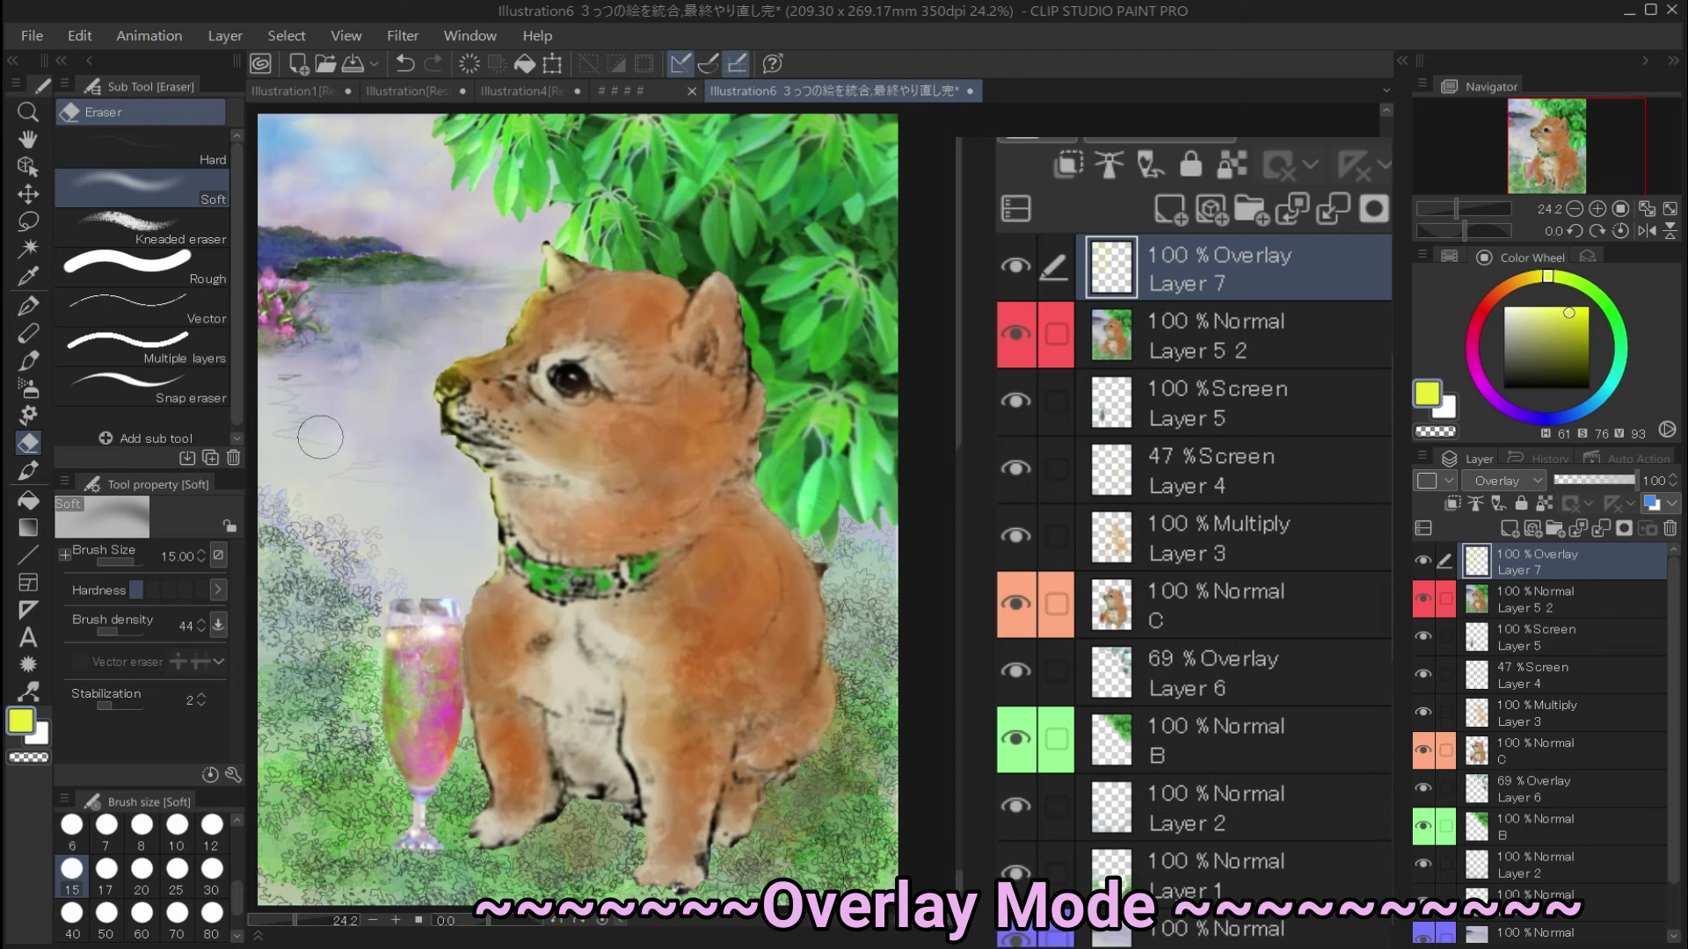
click(1422, 562)
click(1423, 562)
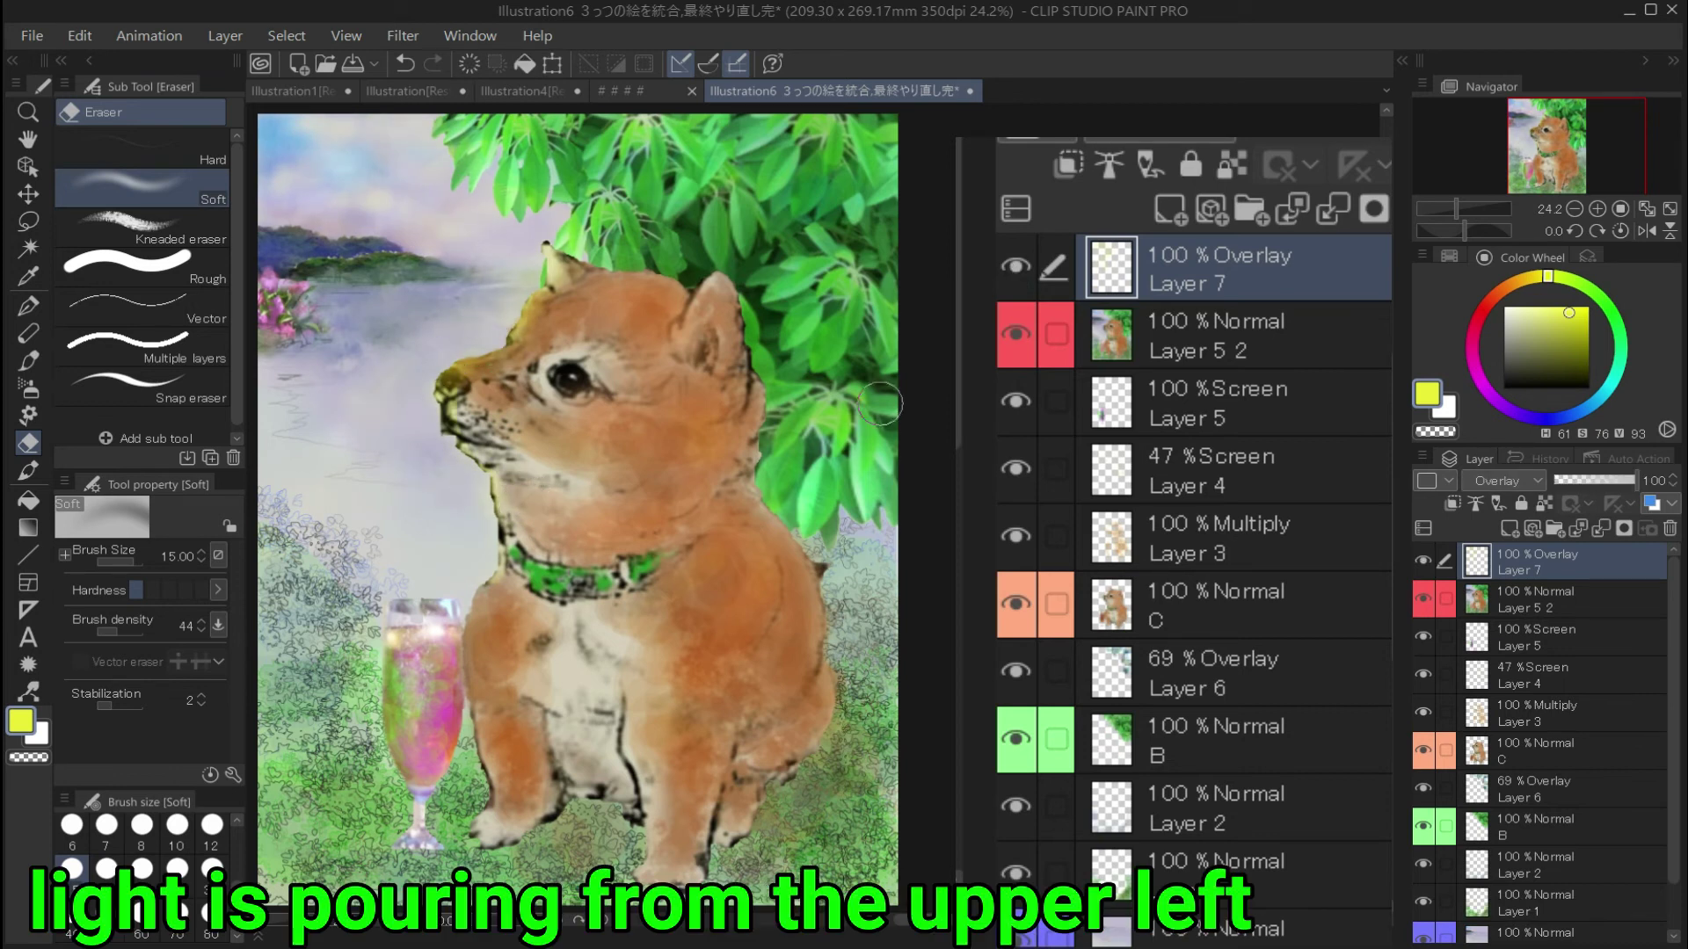
Lasso the grass behind the dog's back and rump, paint it purple (H292 S76 V93) at brush size 60, and deselect
click(28, 221)
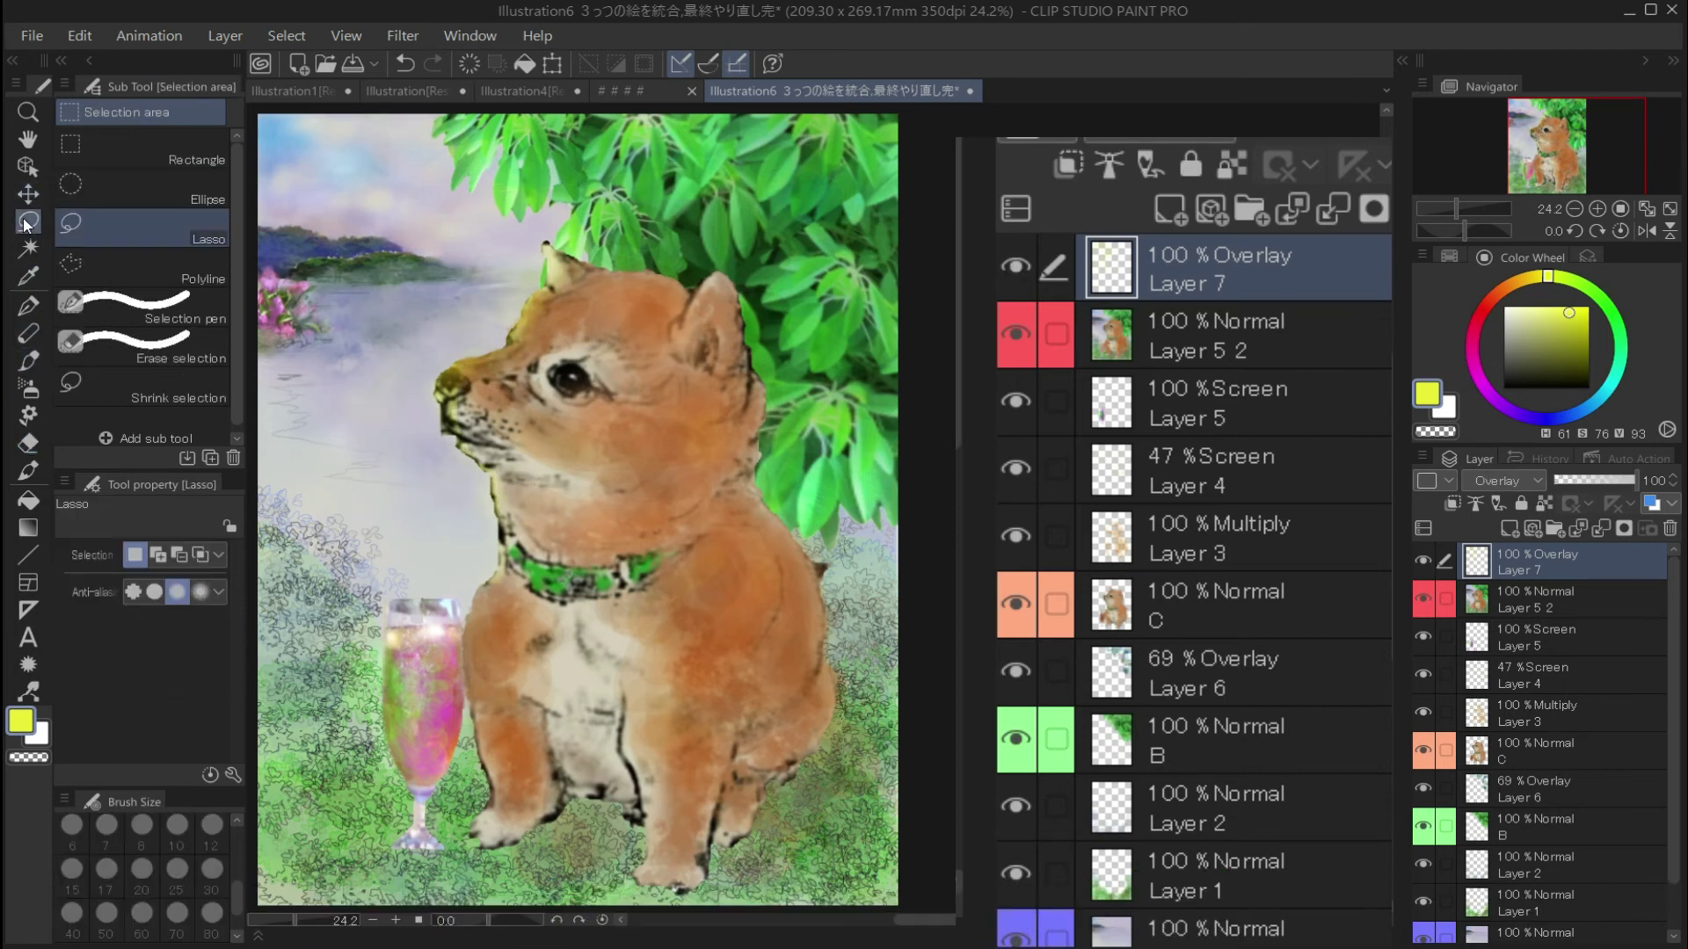
drag(800, 524, 826, 700)
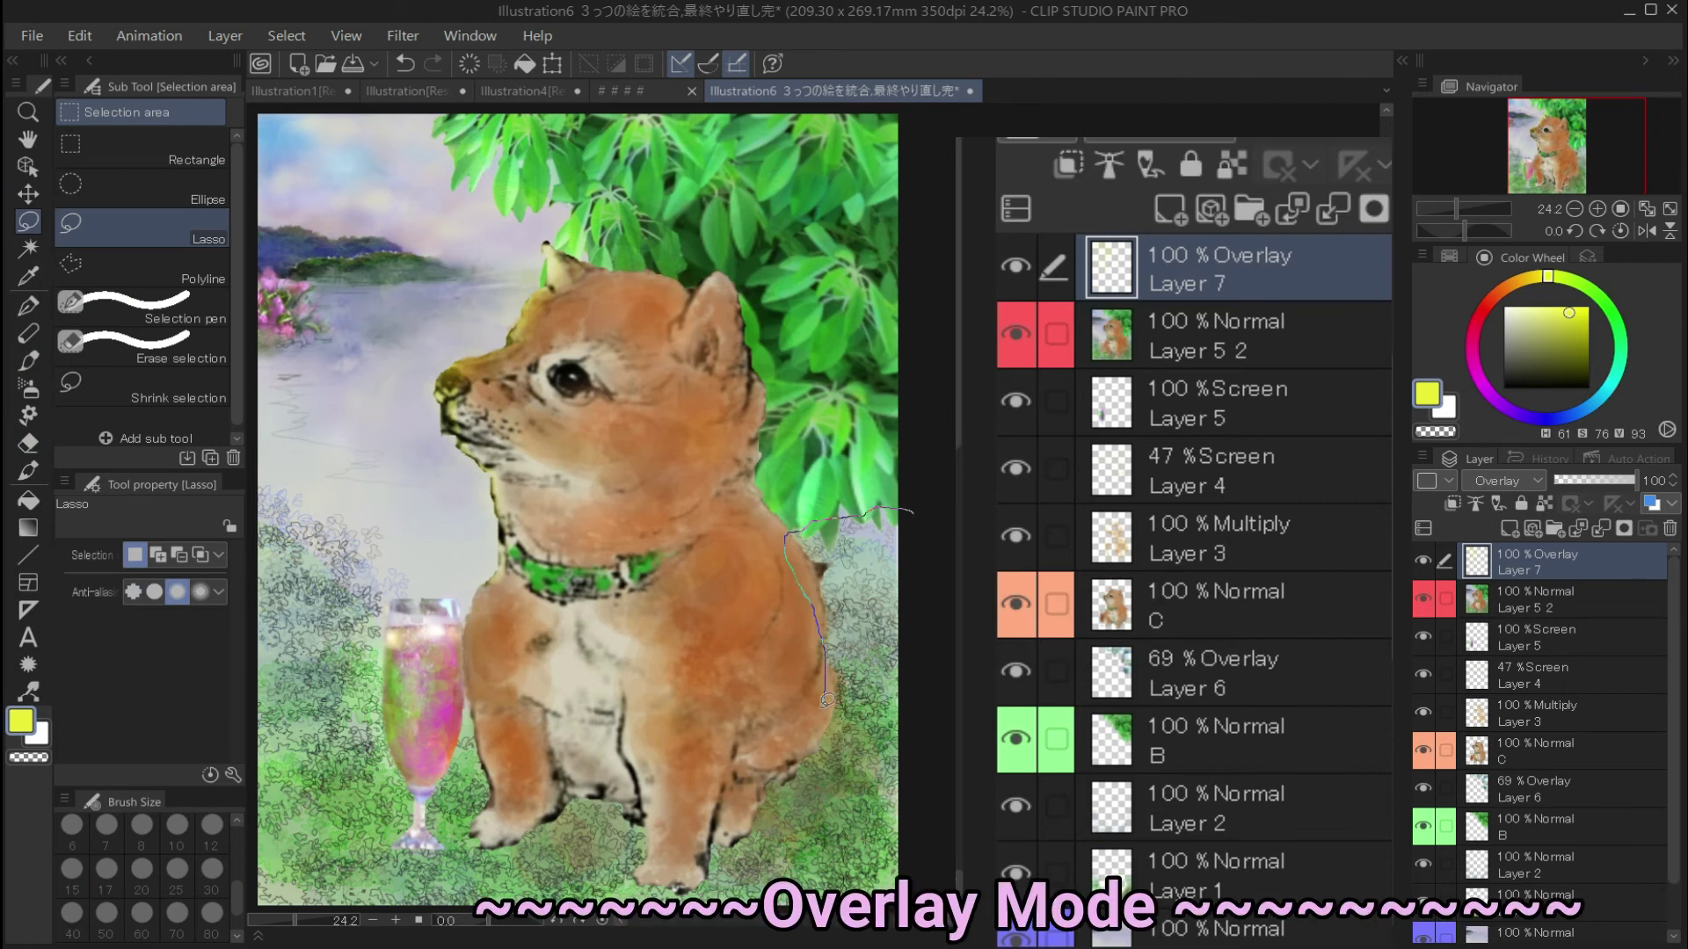
drag(903, 873, 918, 505)
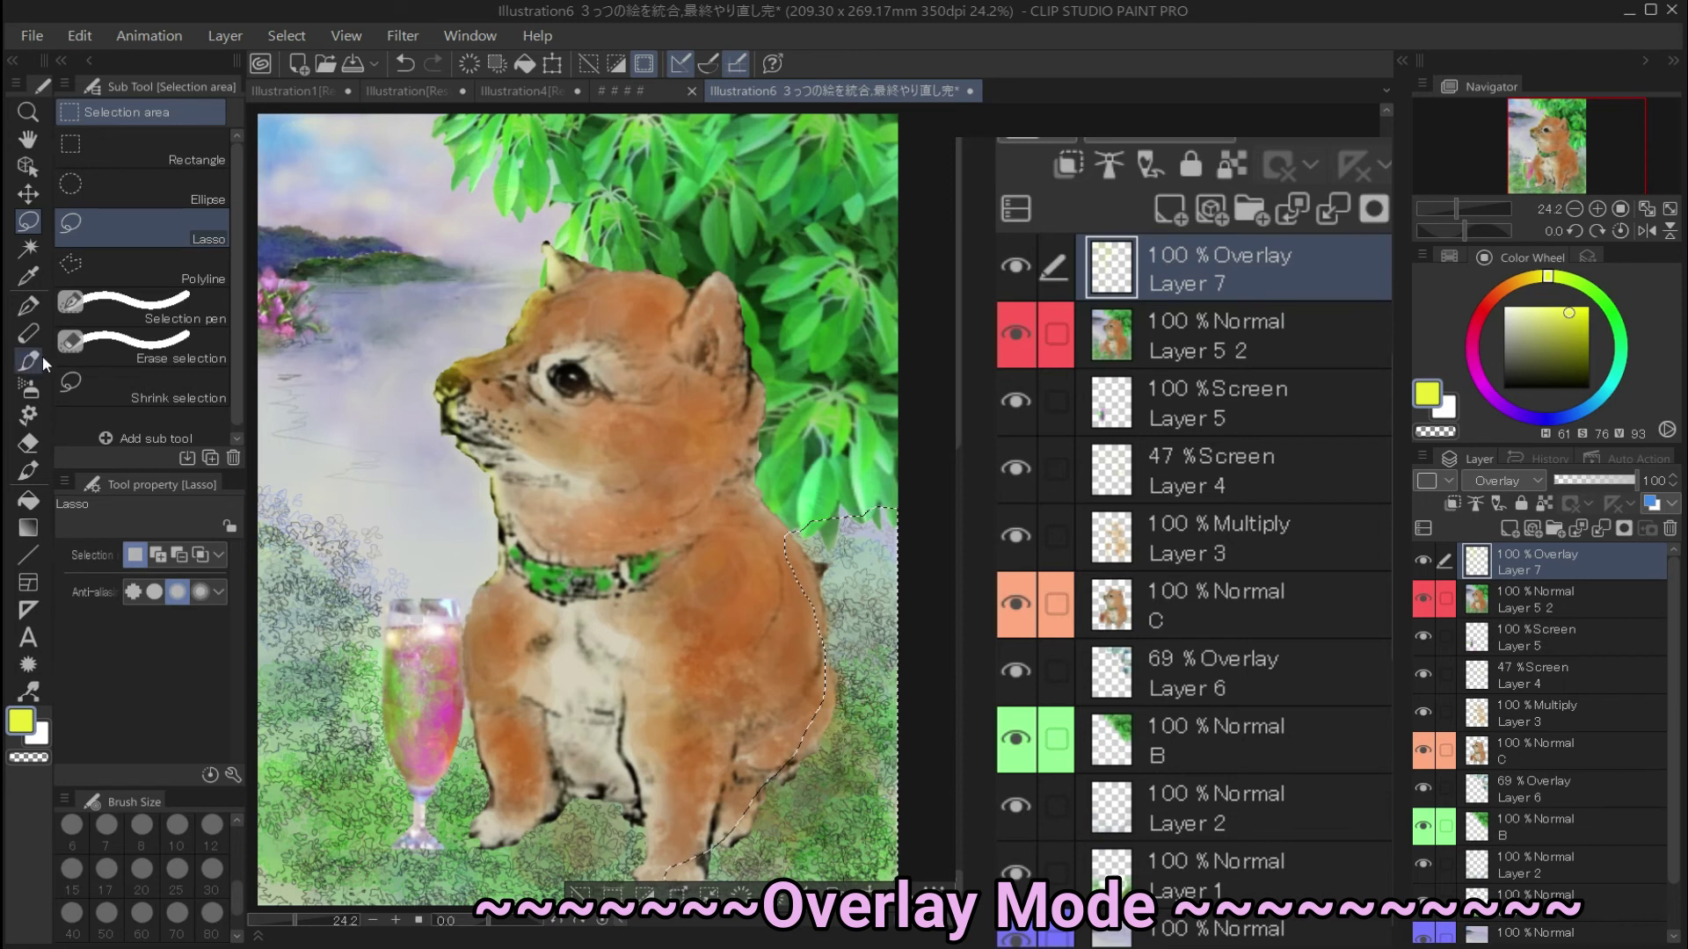
click(26, 308)
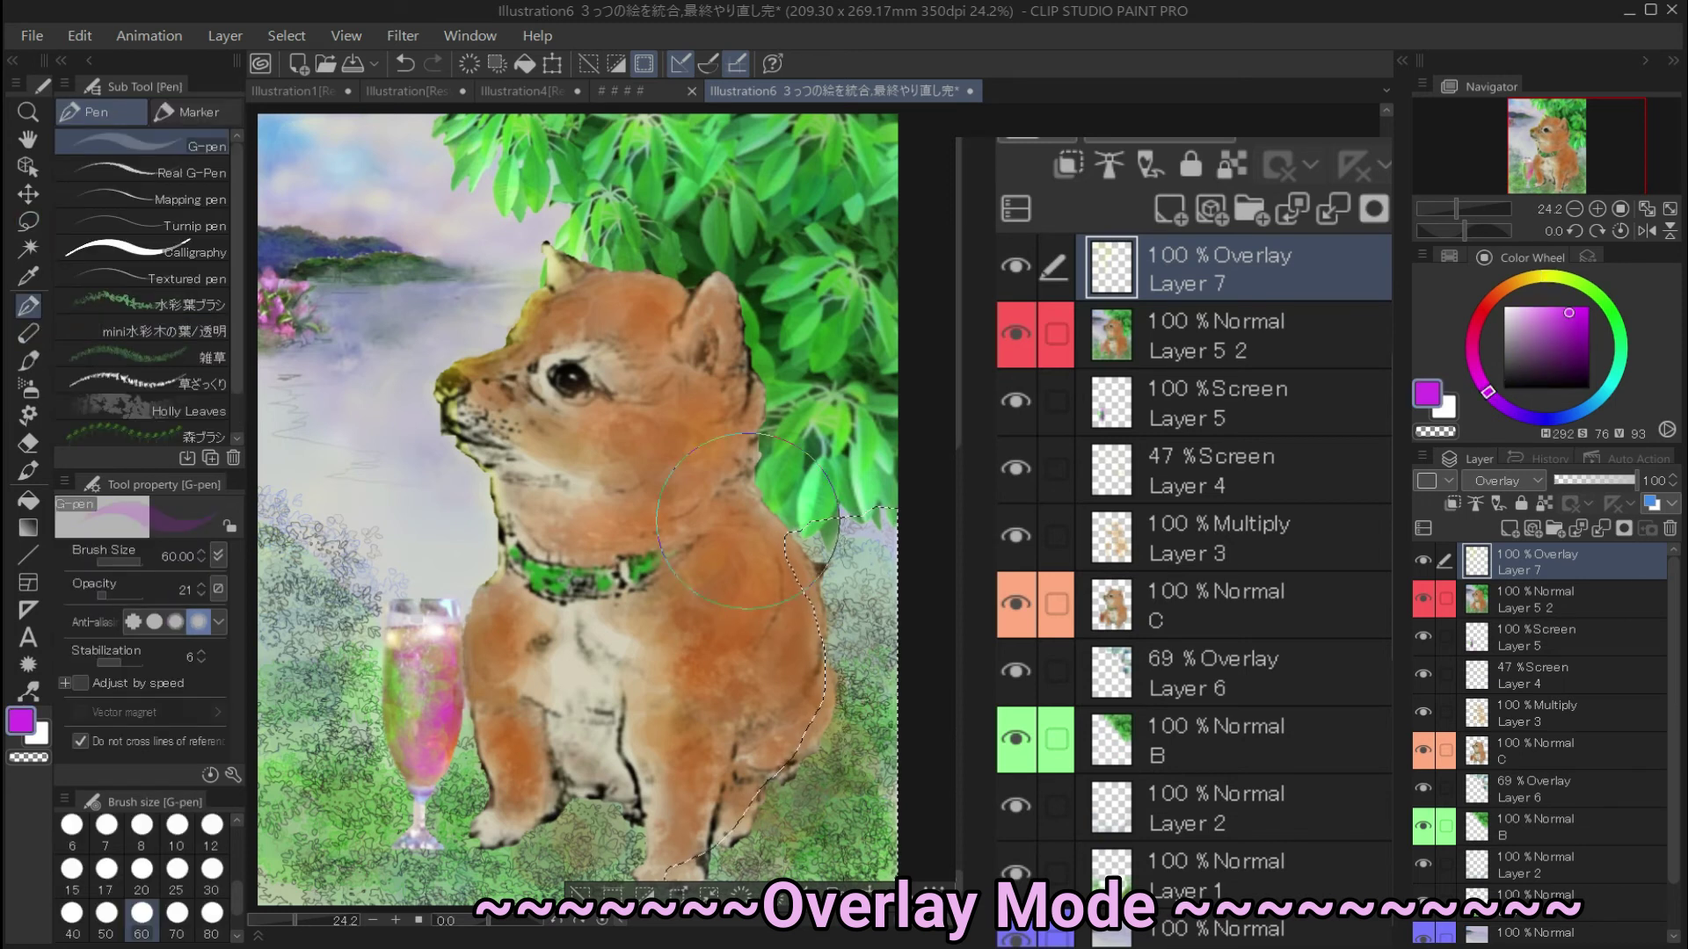
mouse_move(932, 567)
mouse_down()
mouse_move(910, 835)
mouse_move(851, 862)
mouse_move(905, 835)
mouse_move(879, 591)
mouse_move(871, 708)
mouse_move(765, 778)
mouse_up()
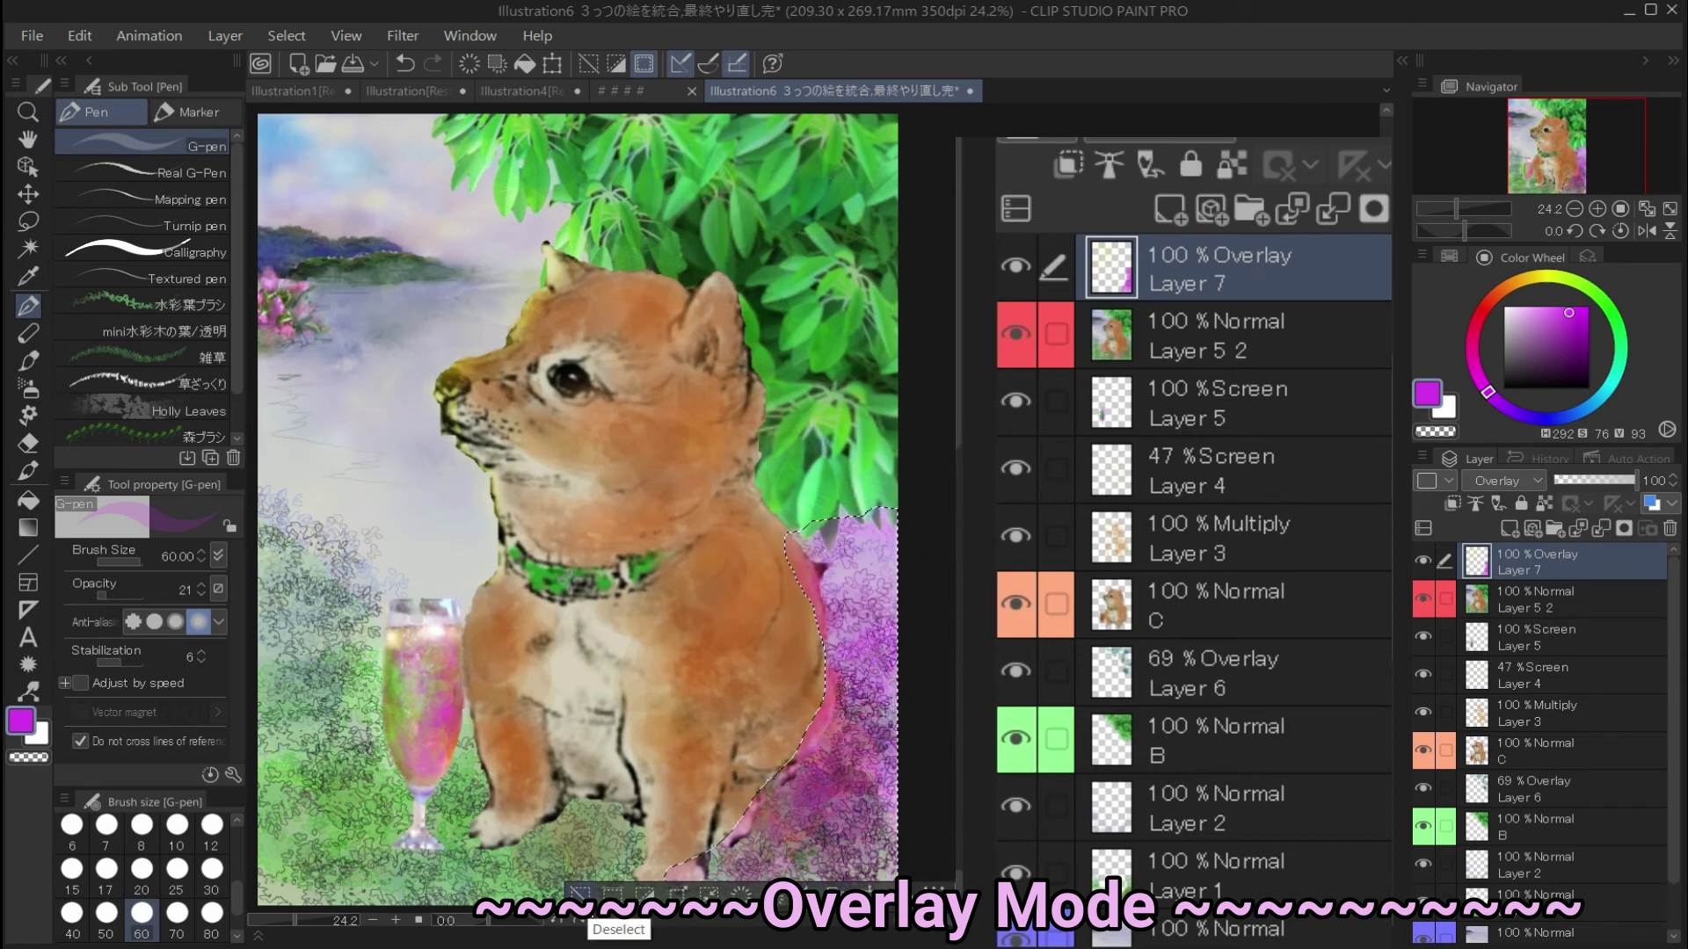
click(581, 894)
Erase the purple from the dog's back and thin it over the grass behind with the Soft eraser at size 15
key(e)
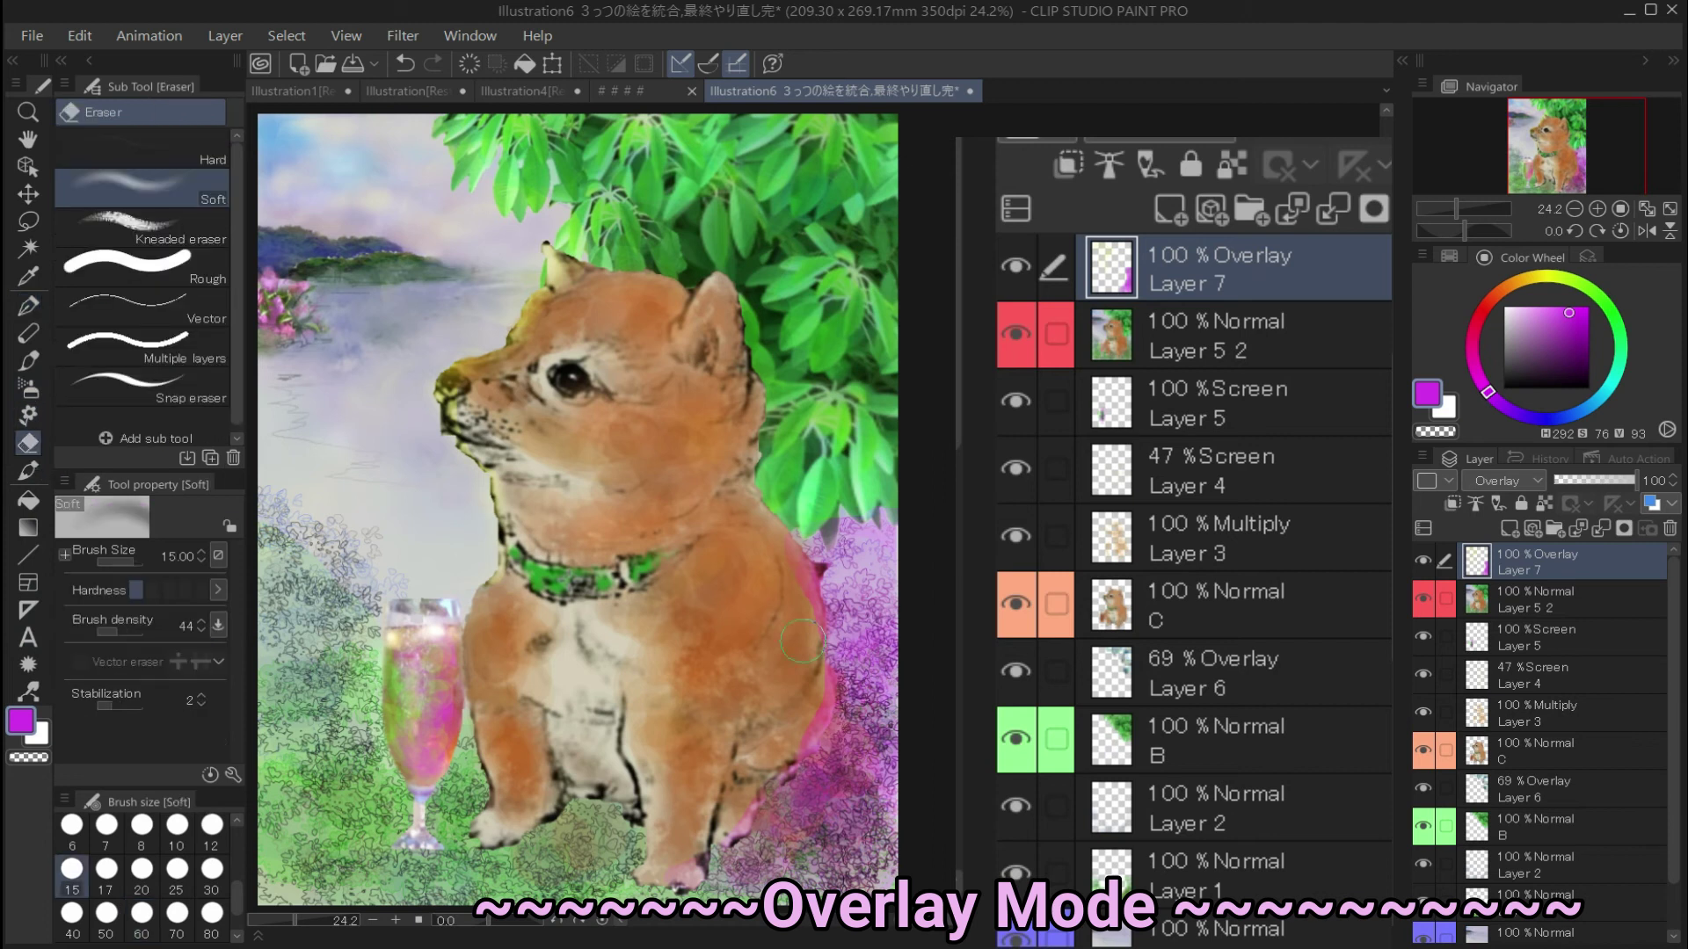
mouse_move(809, 694)
mouse_down()
mouse_move(828, 664)
mouse_move(812, 625)
mouse_up()
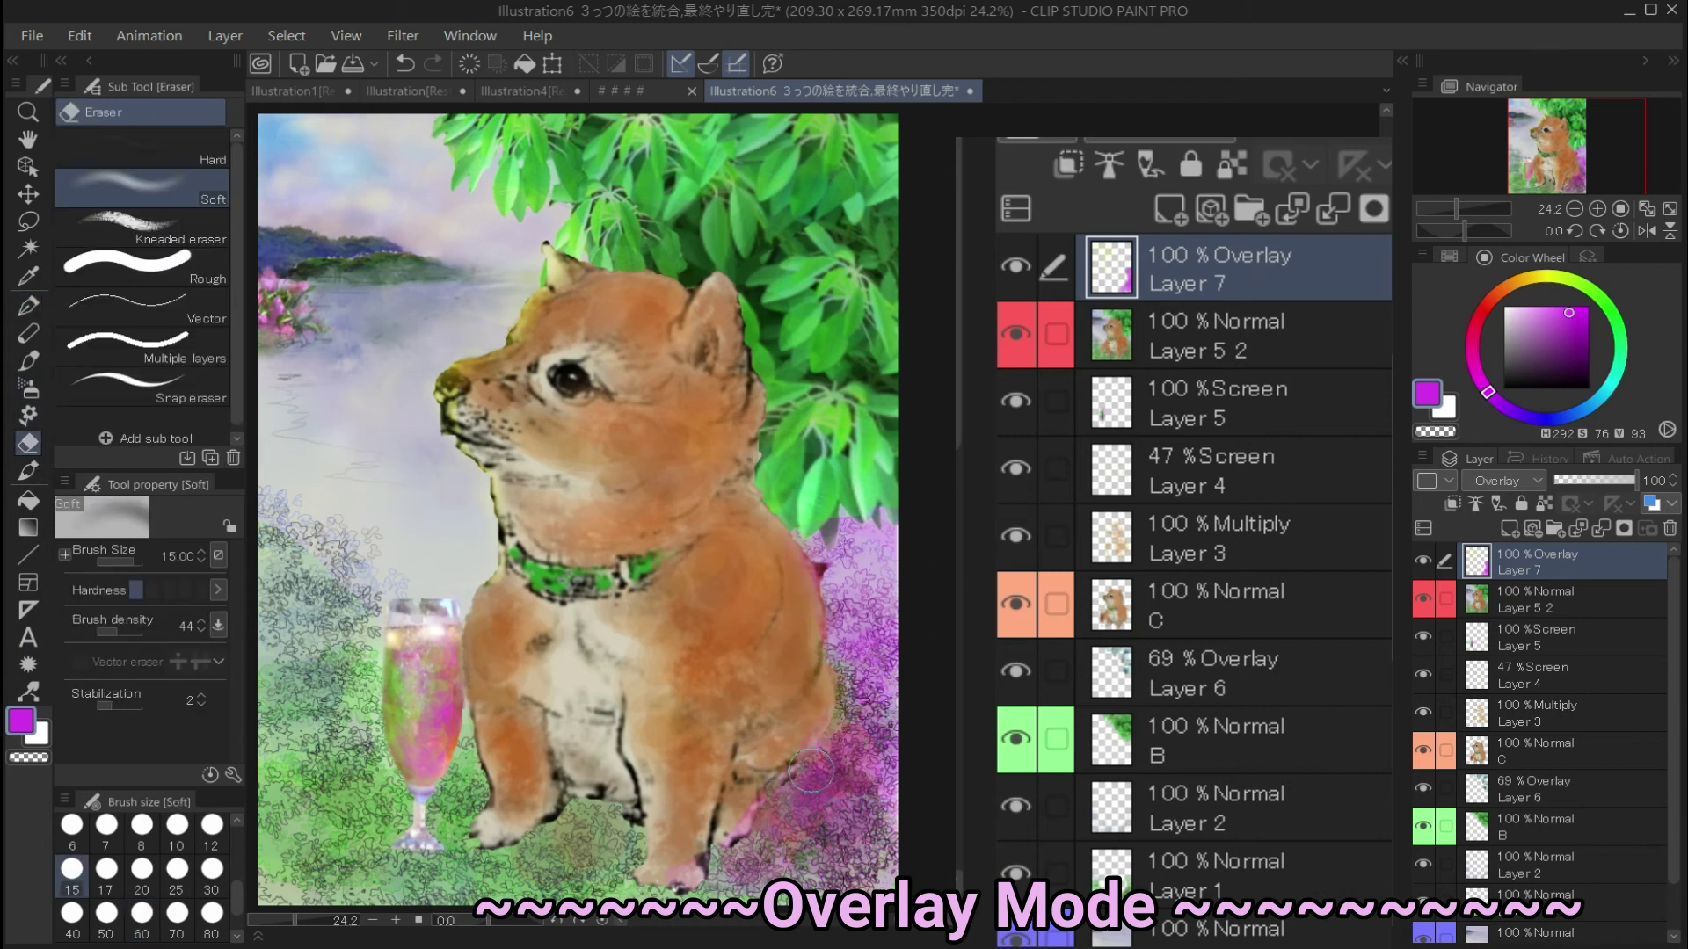
mouse_move(812, 770)
mouse_down()
mouse_move(839, 745)
mouse_move(804, 832)
mouse_up()
mouse_move(884, 628)
mouse_down()
mouse_move(864, 554)
mouse_move(795, 548)
mouse_move(817, 573)
mouse_move(860, 508)
mouse_move(866, 605)
mouse_move(782, 796)
mouse_up()
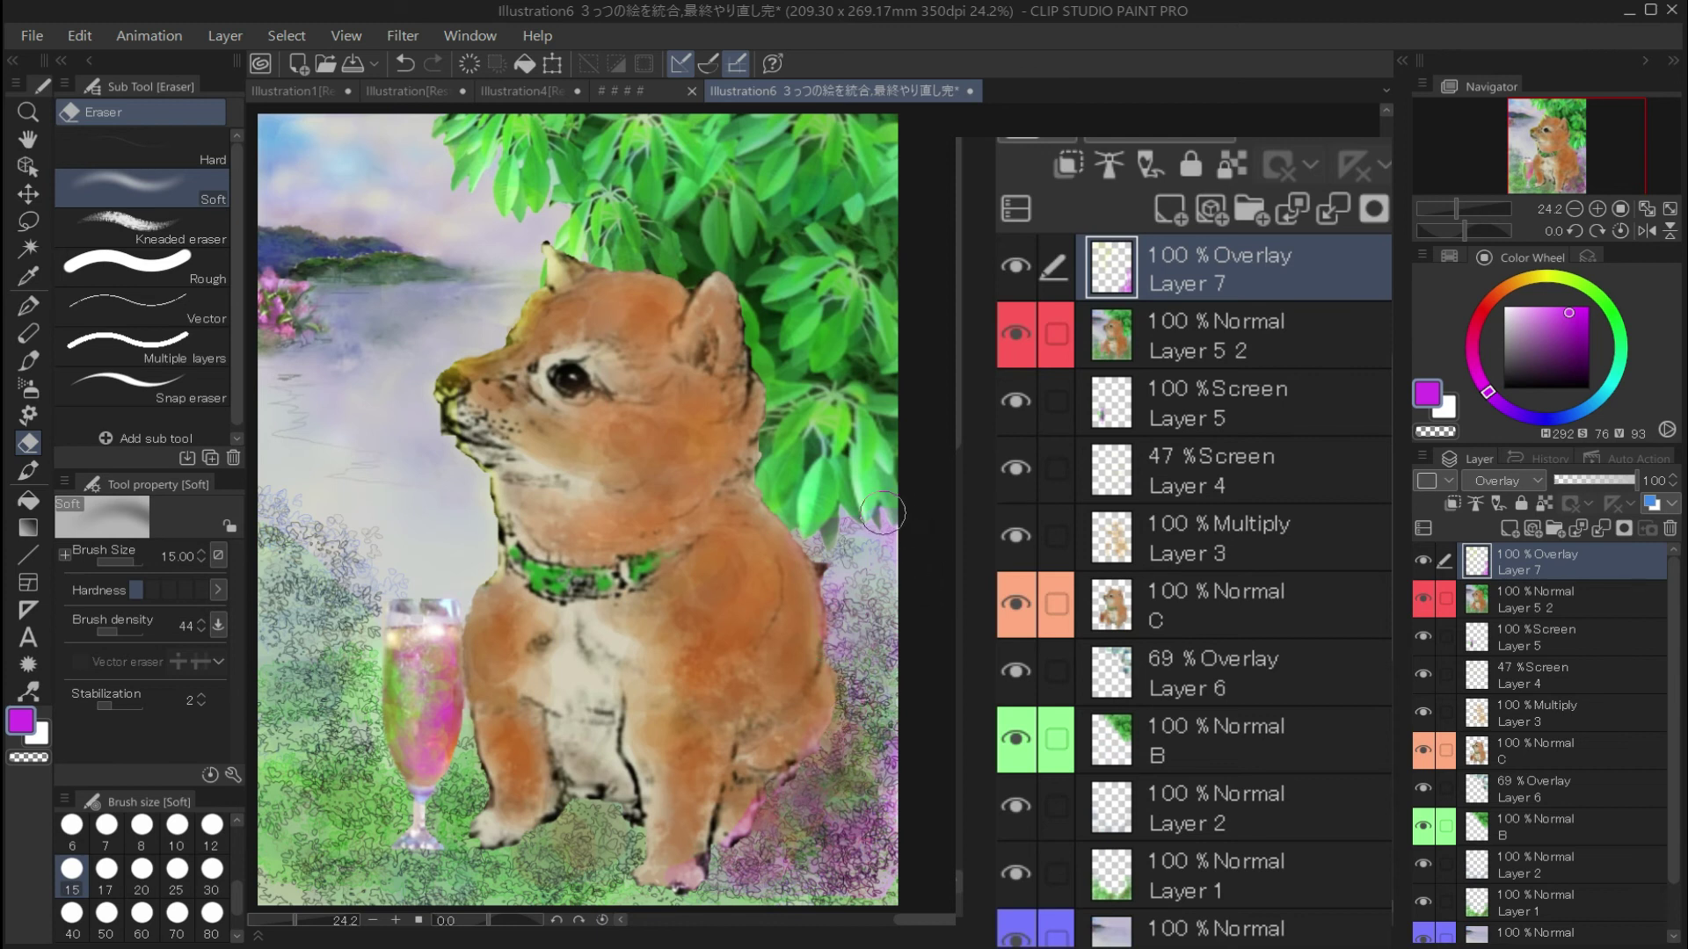
Darken the grass behind the dog with near-black purple (H292 S39 V7) at brush size 60, and soft-erase the spill on the dog's back
click(1553, 372)
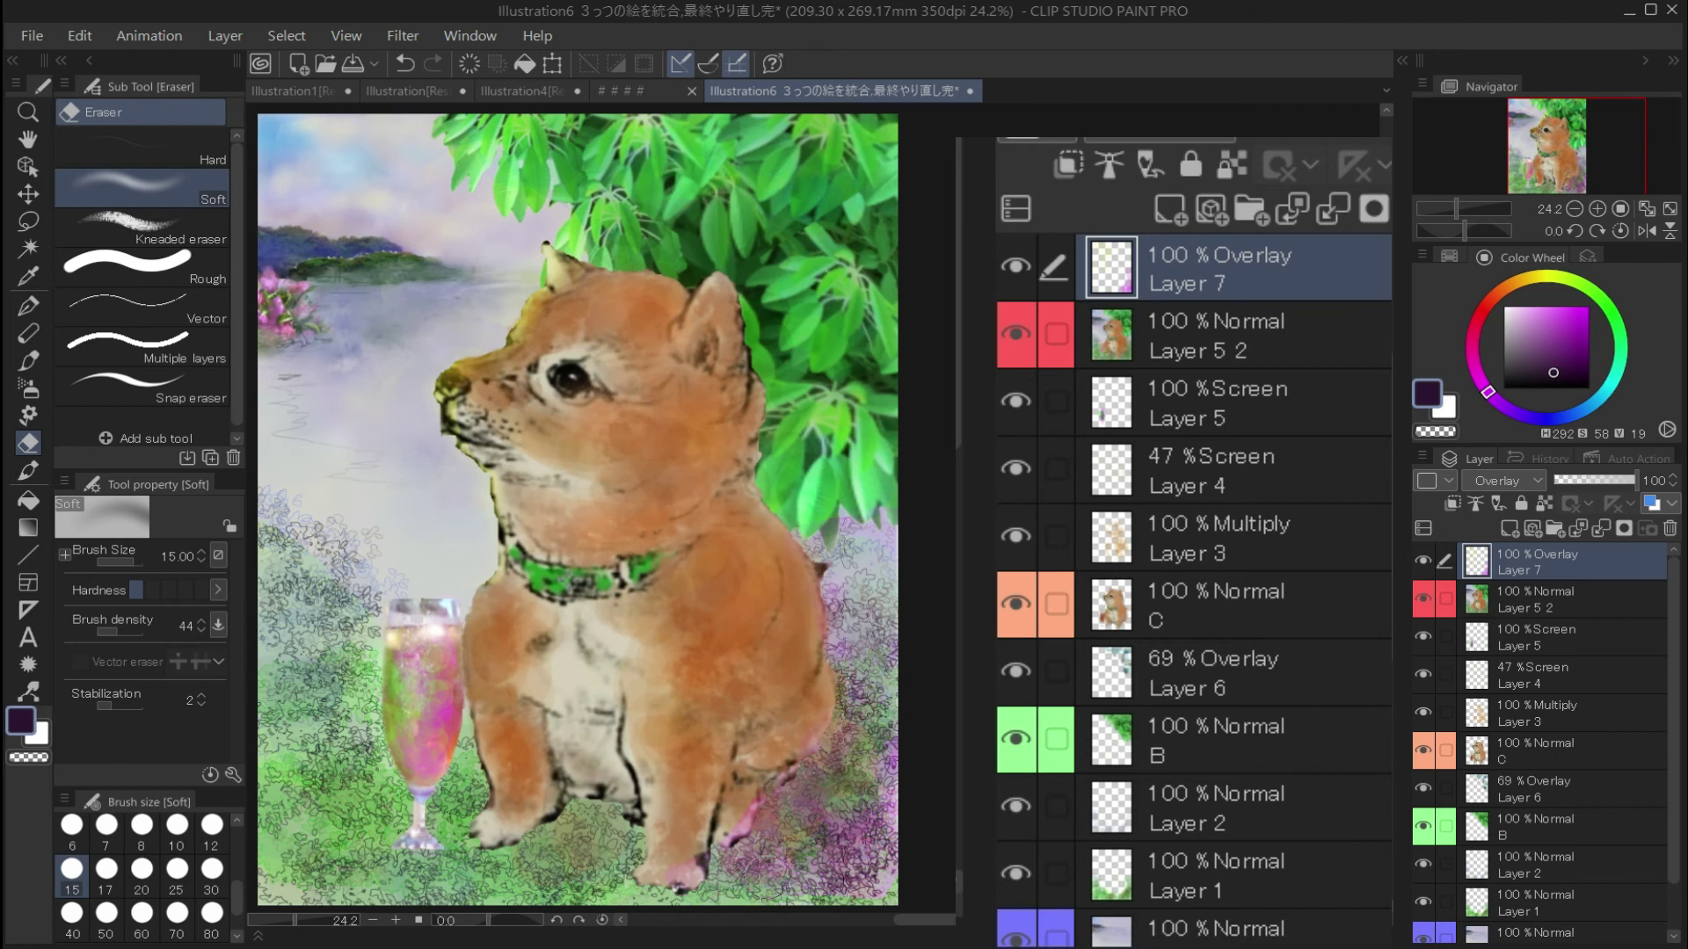
click(1537, 382)
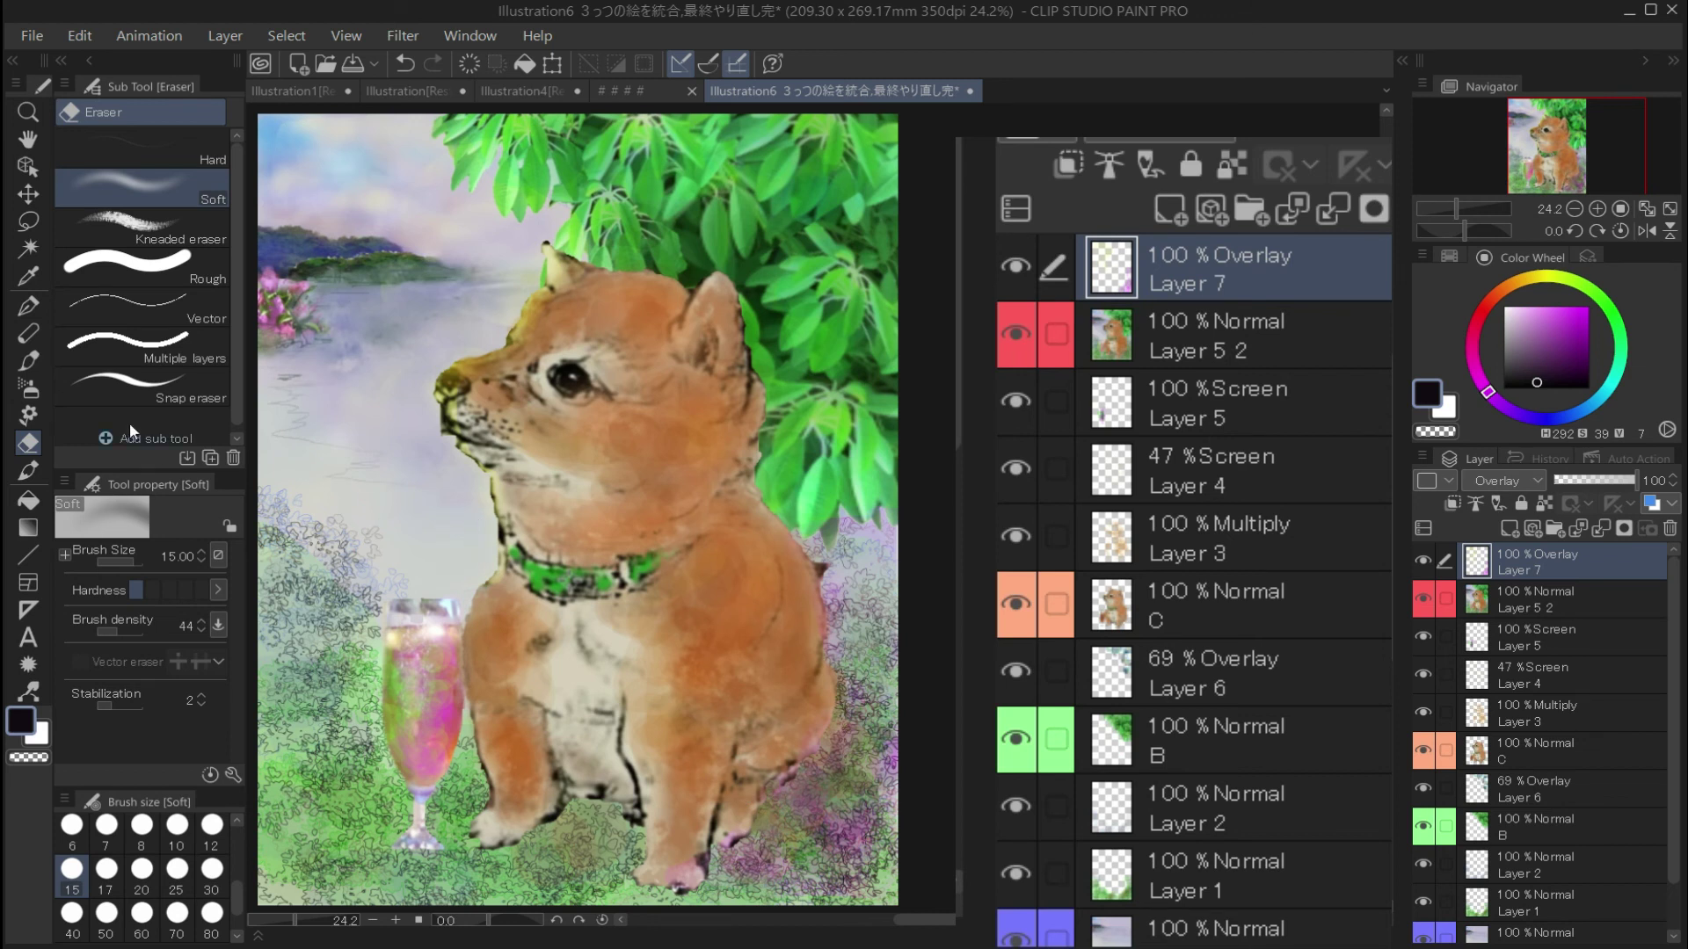
click(29, 306)
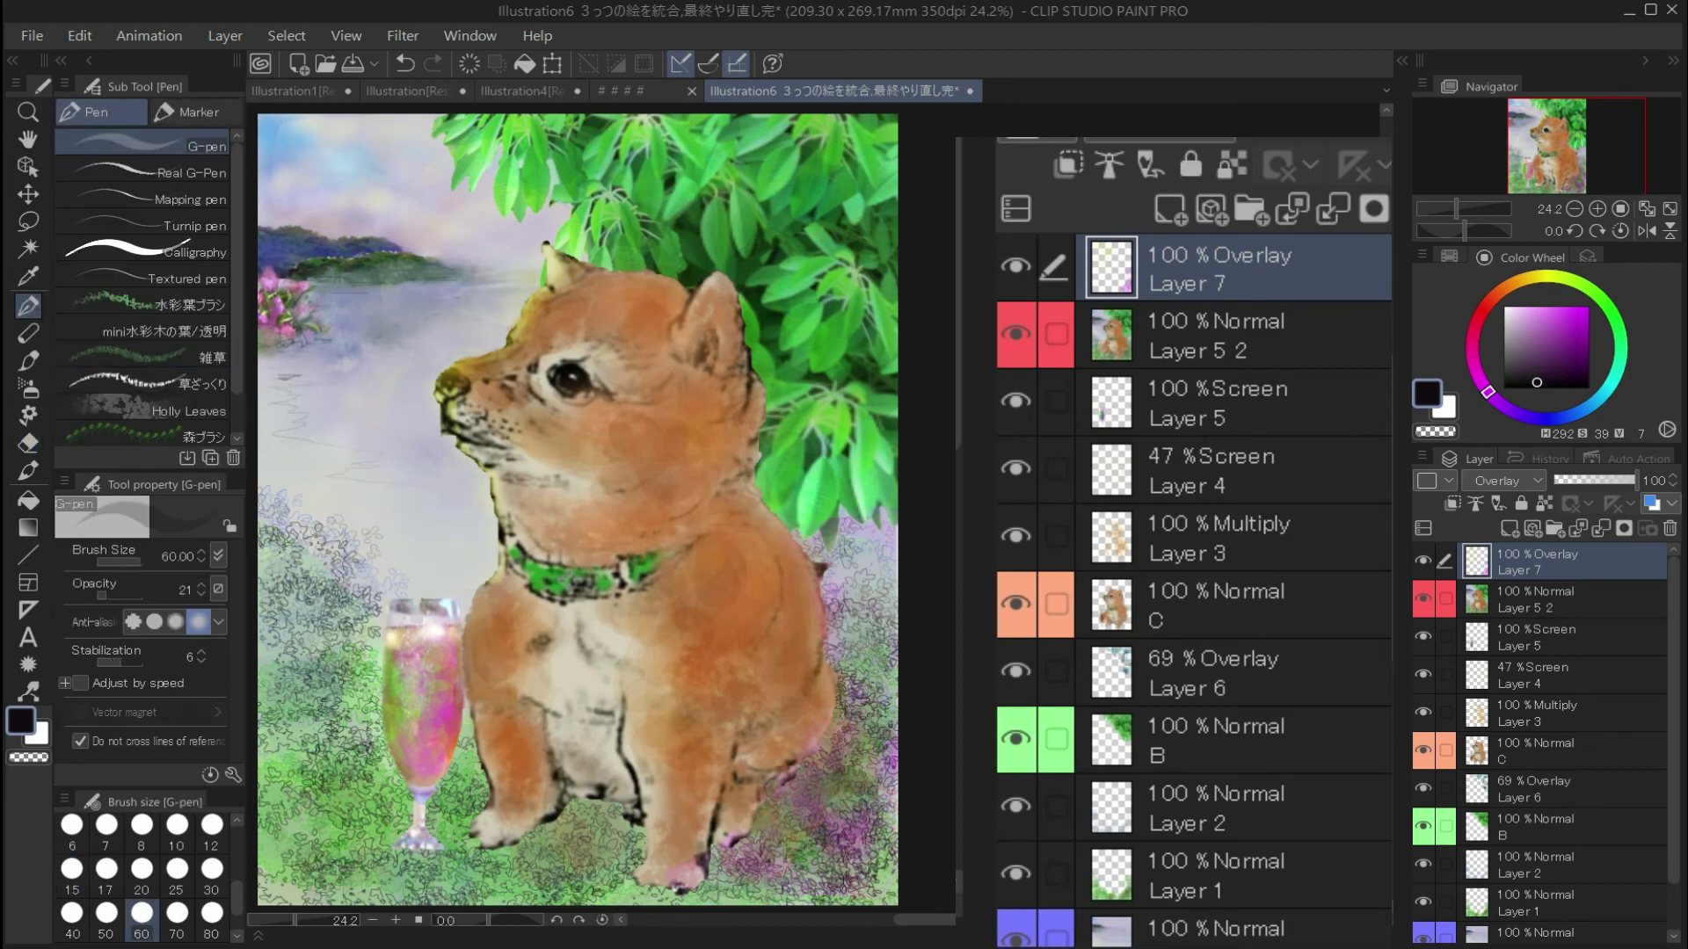
click(857, 668)
click(869, 793)
click(798, 857)
click(898, 858)
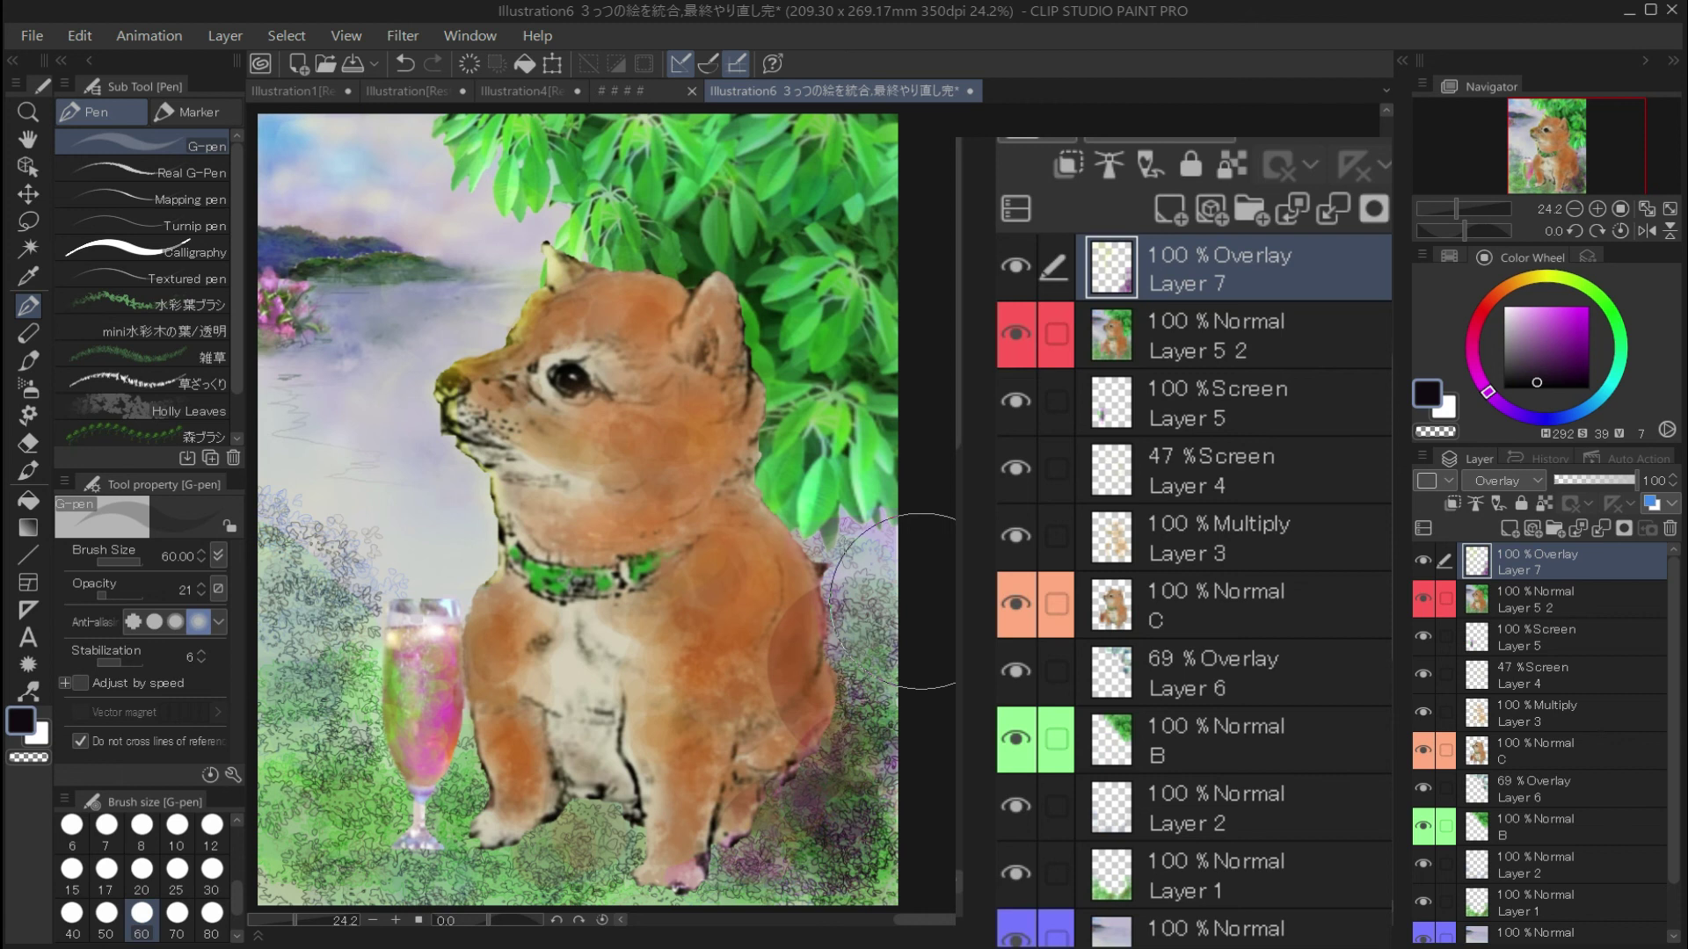
key(e)
mouse_move(760, 611)
mouse_down()
mouse_move(789, 639)
mouse_move(801, 627)
mouse_move(792, 712)
mouse_move(752, 779)
mouse_move(798, 720)
mouse_move(746, 808)
mouse_move(792, 789)
mouse_move(869, 830)
mouse_up()
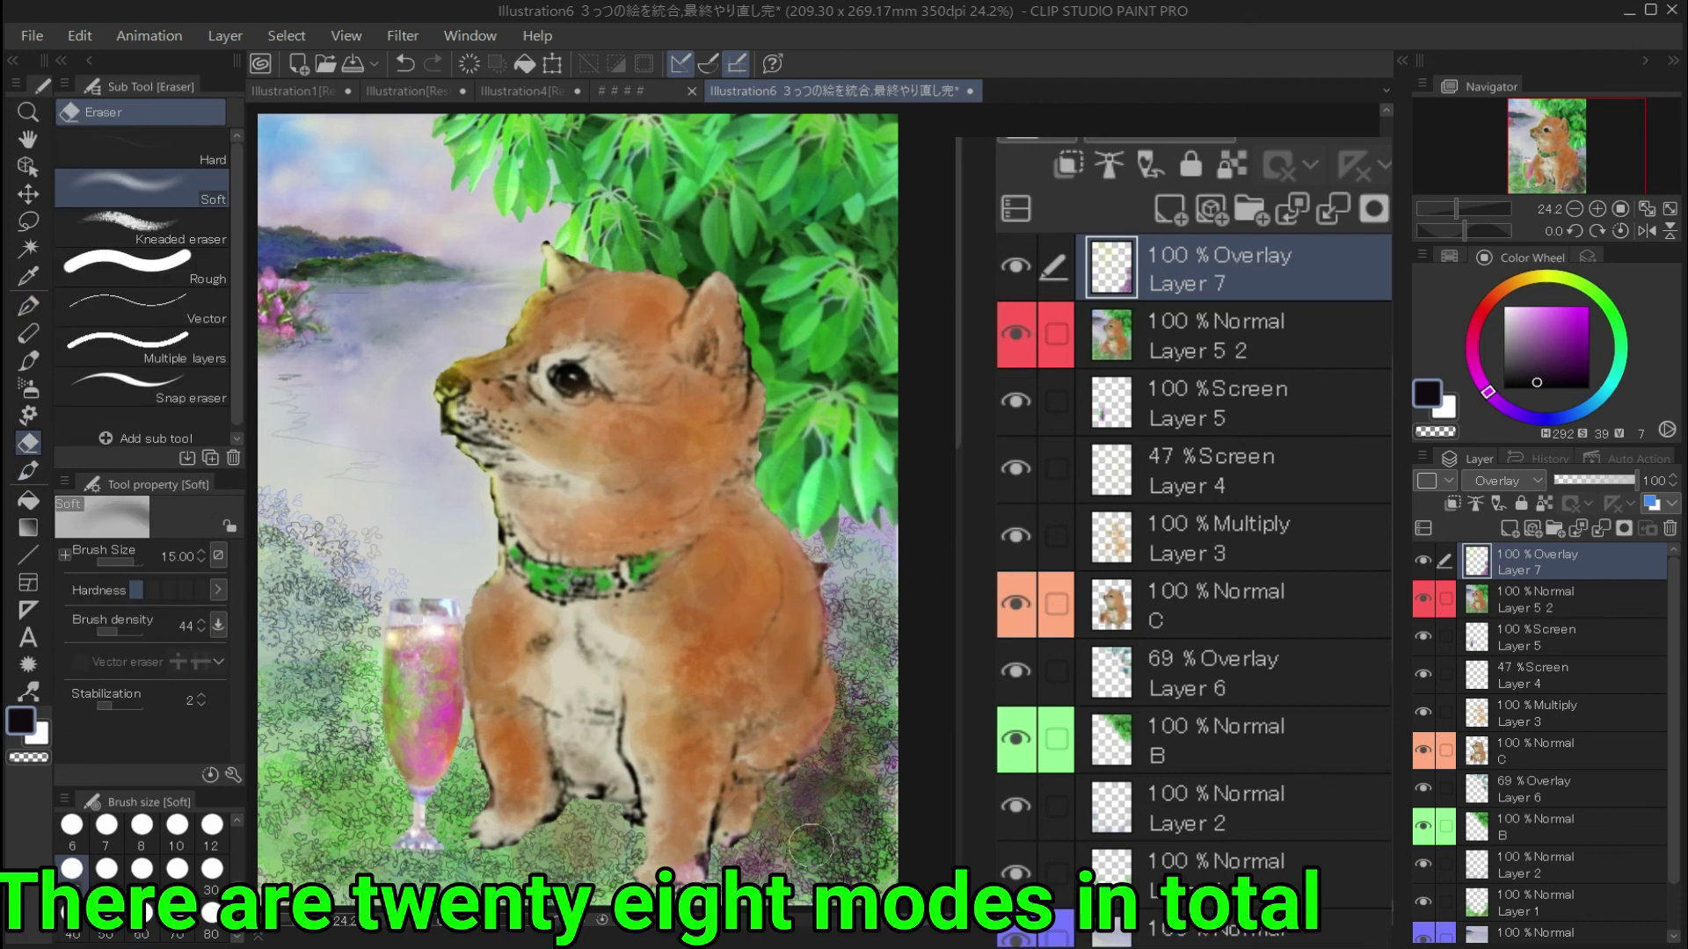
Set the G-pen's brush size to 20 and change the drawing color to dark navy (H220 S39 V7)
click(28, 306)
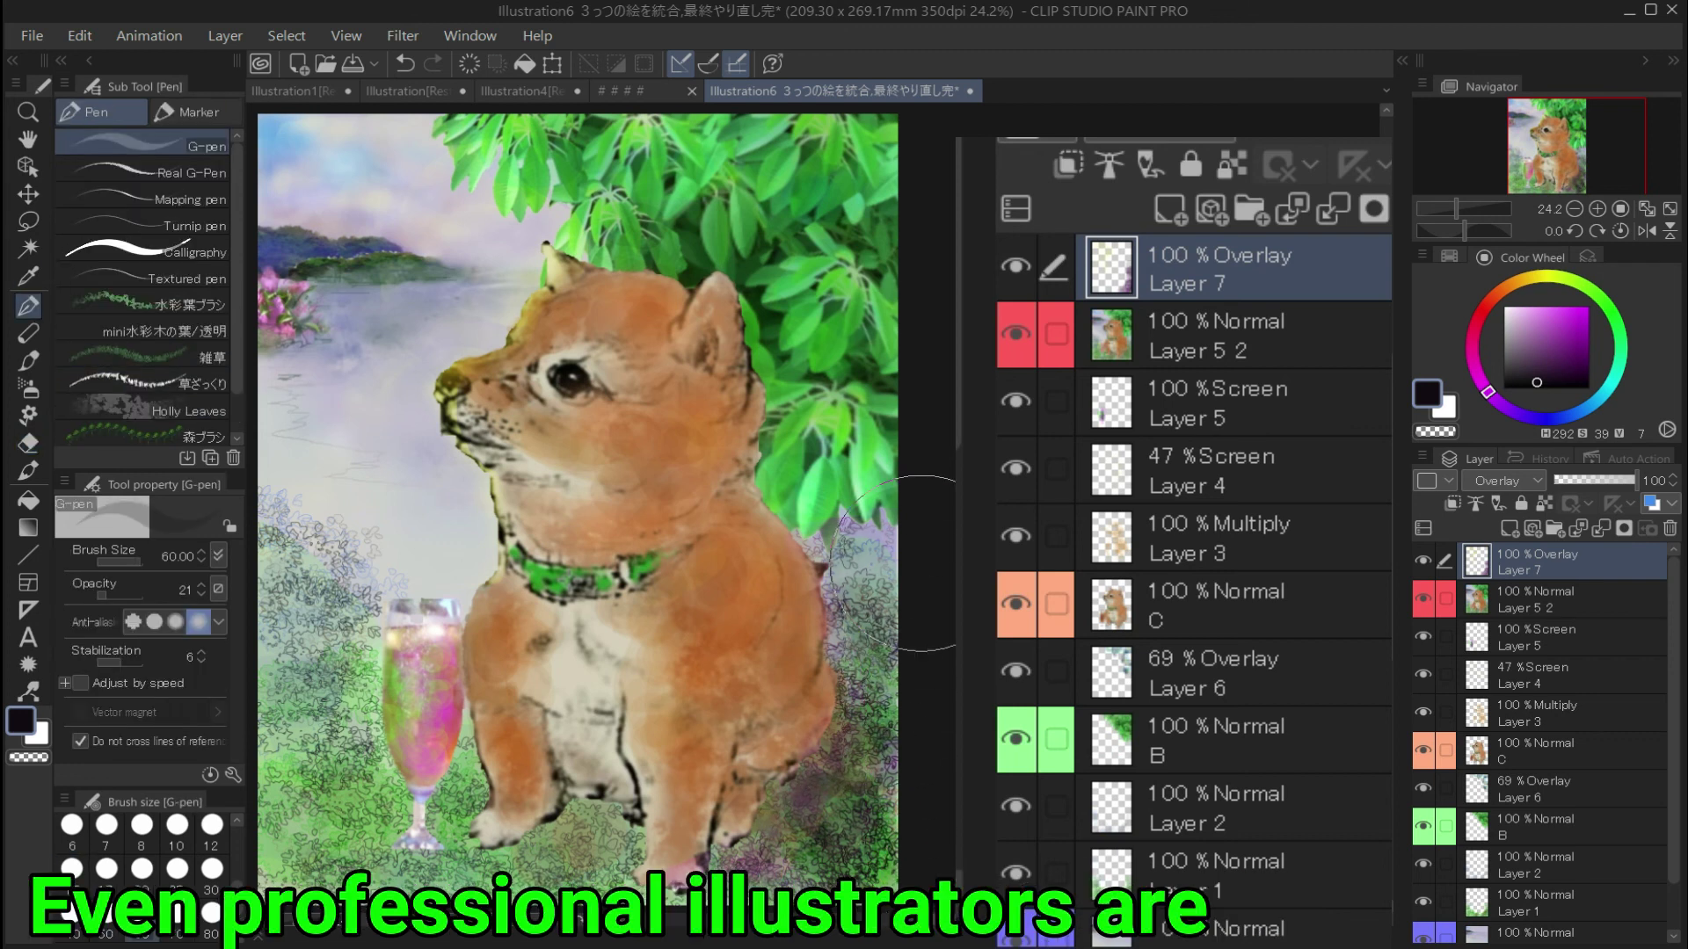
click(141, 871)
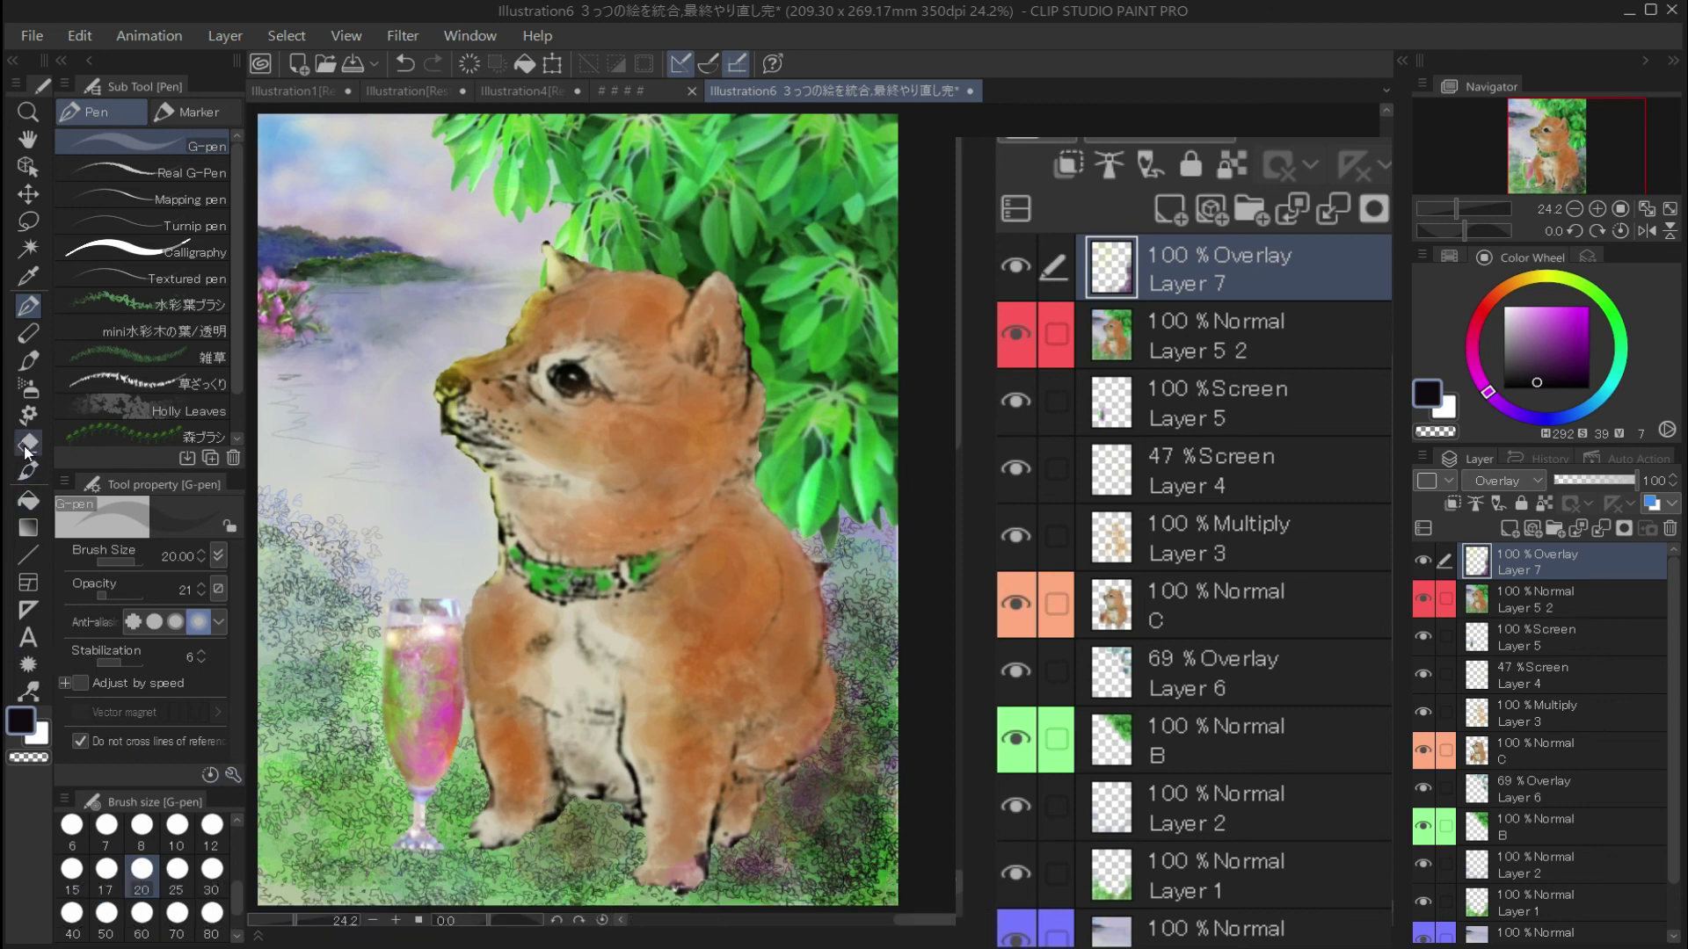
key(e)
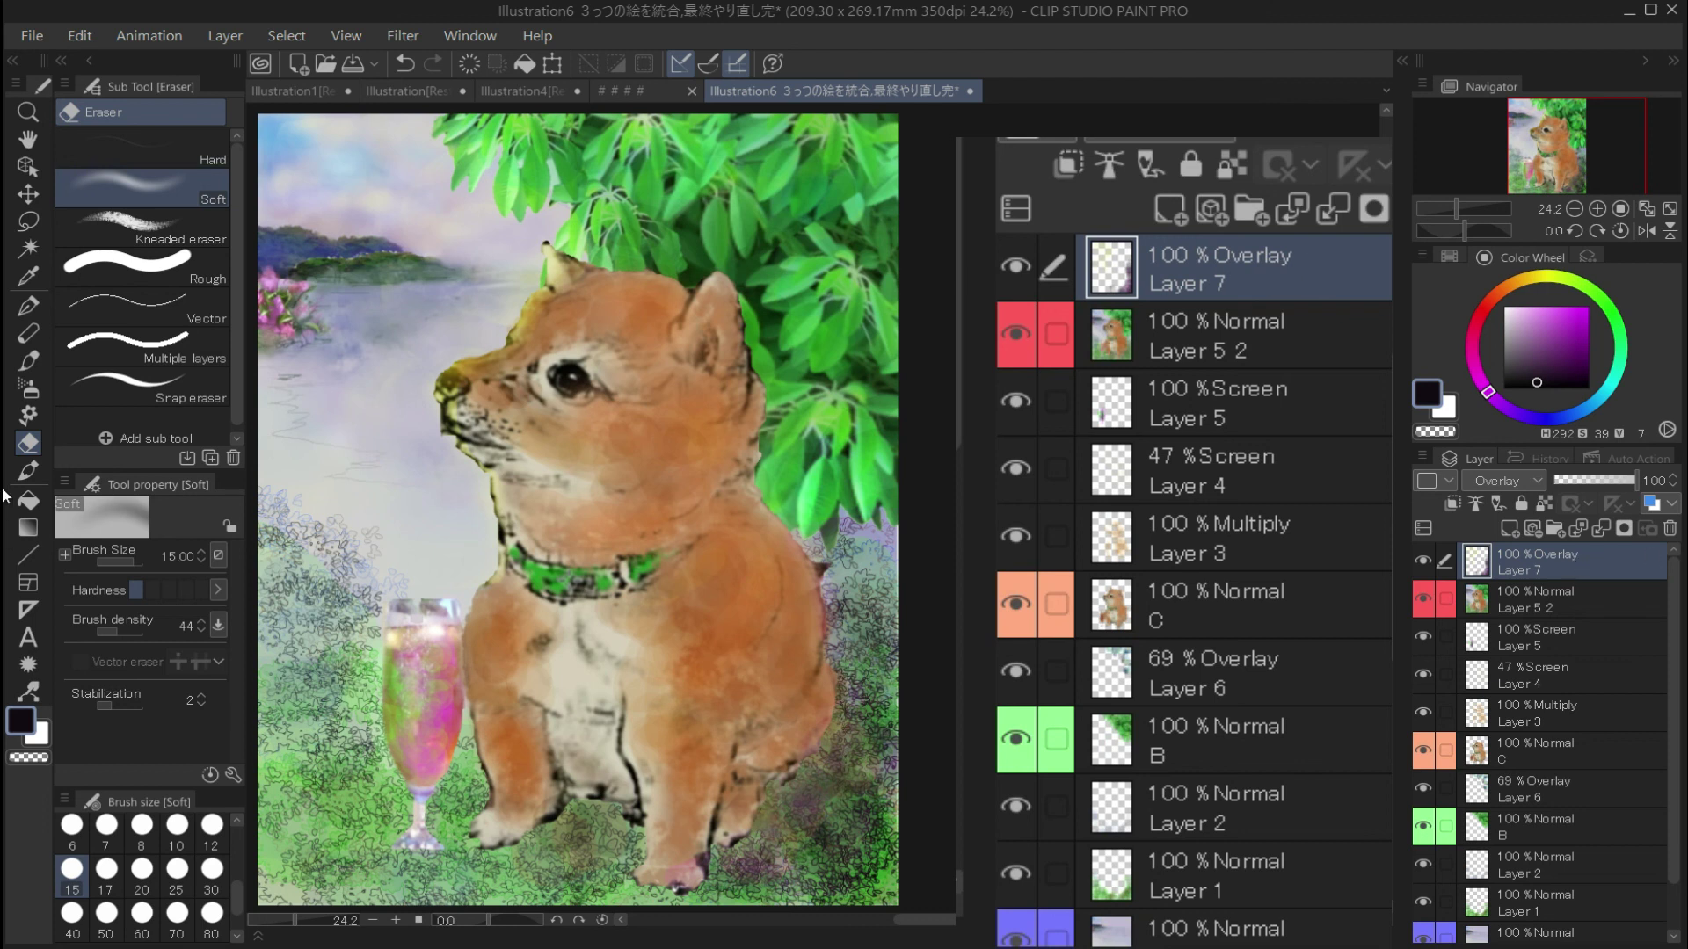
click(1571, 415)
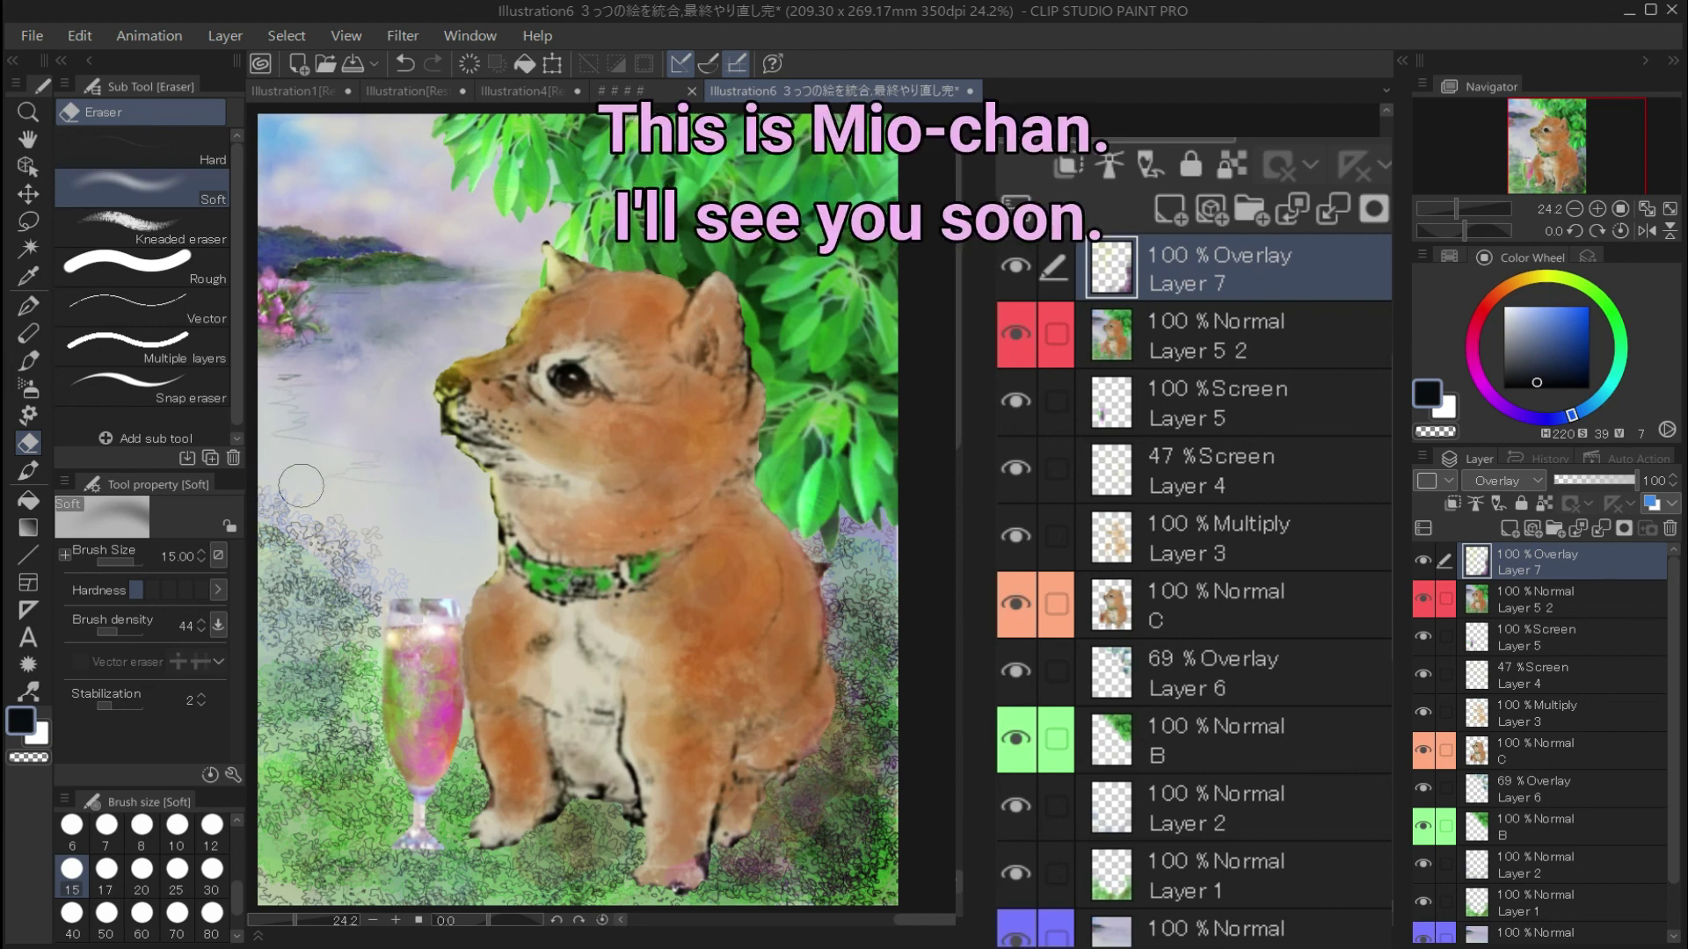